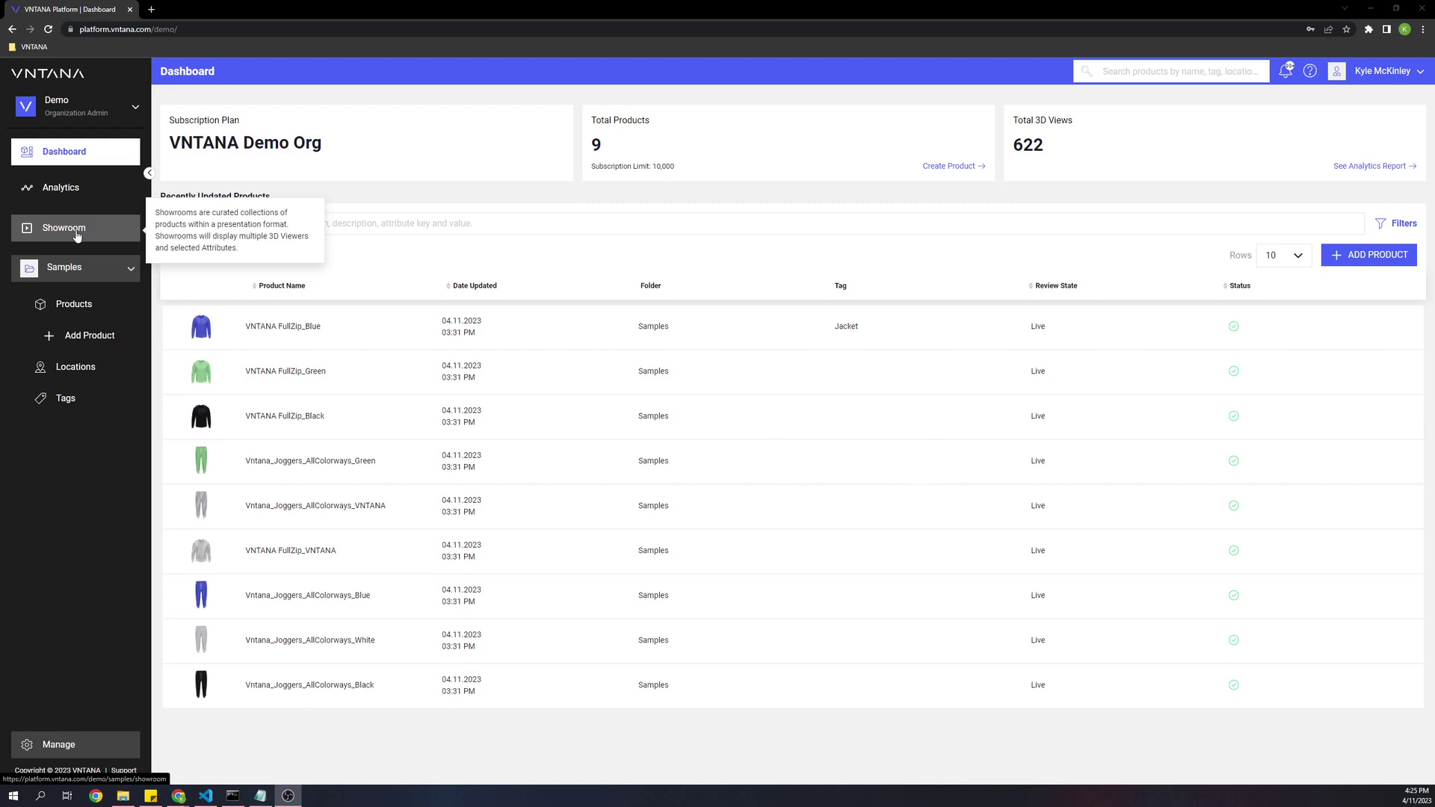
# Start a new showroom from the Showroom area and name it Demo, leaving its tags empty
pyautogui.click(77, 235)
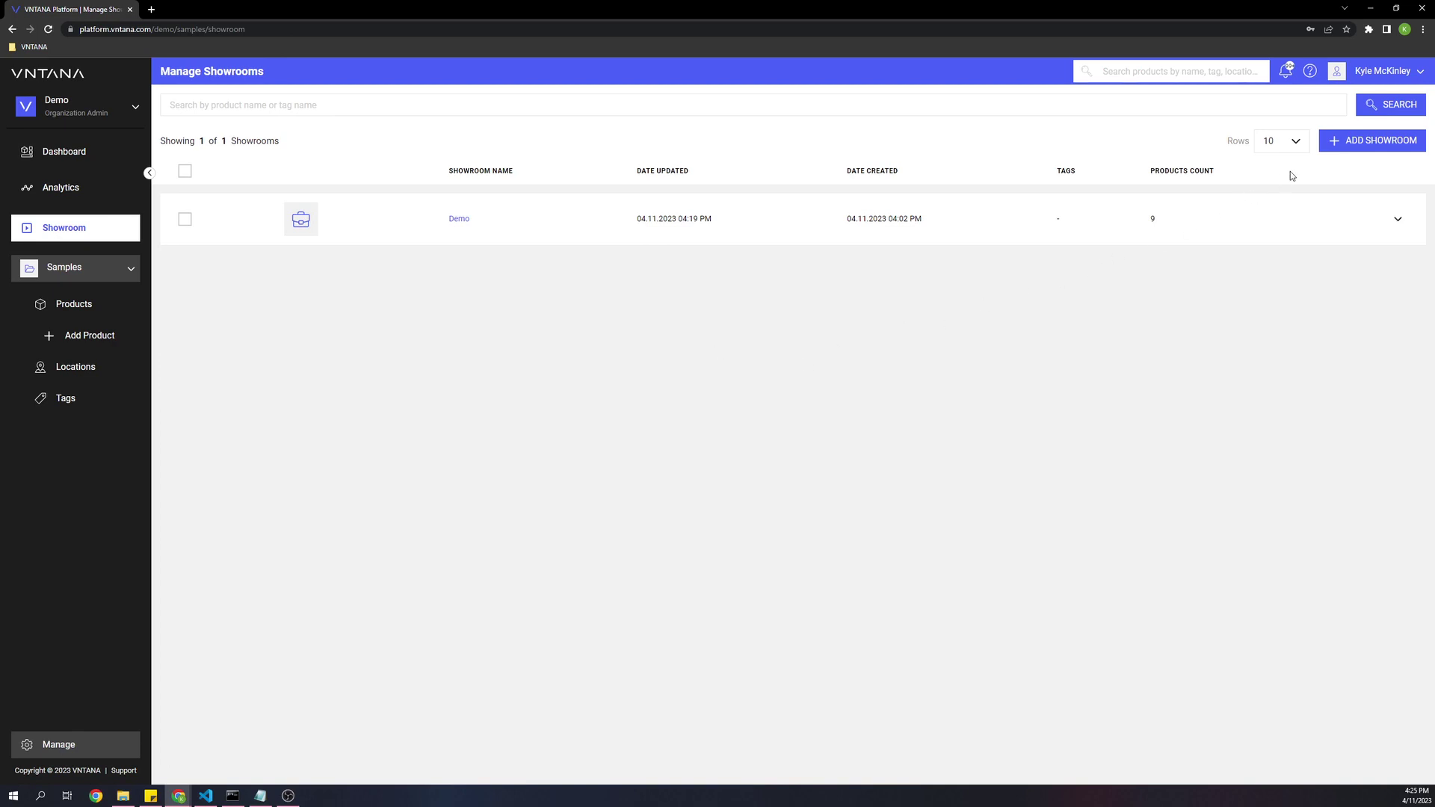
pyautogui.click(1353, 148)
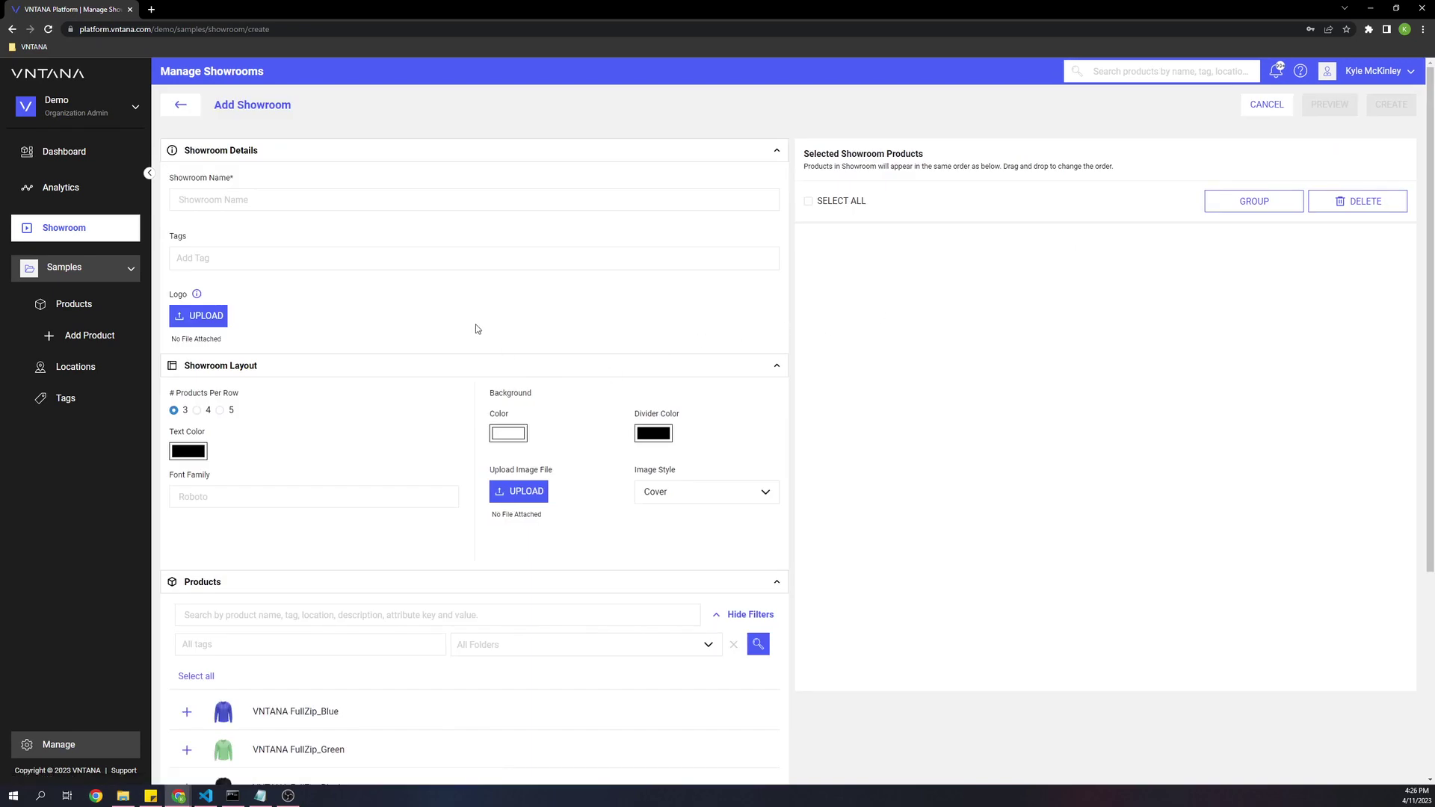
pyautogui.click(373, 198)
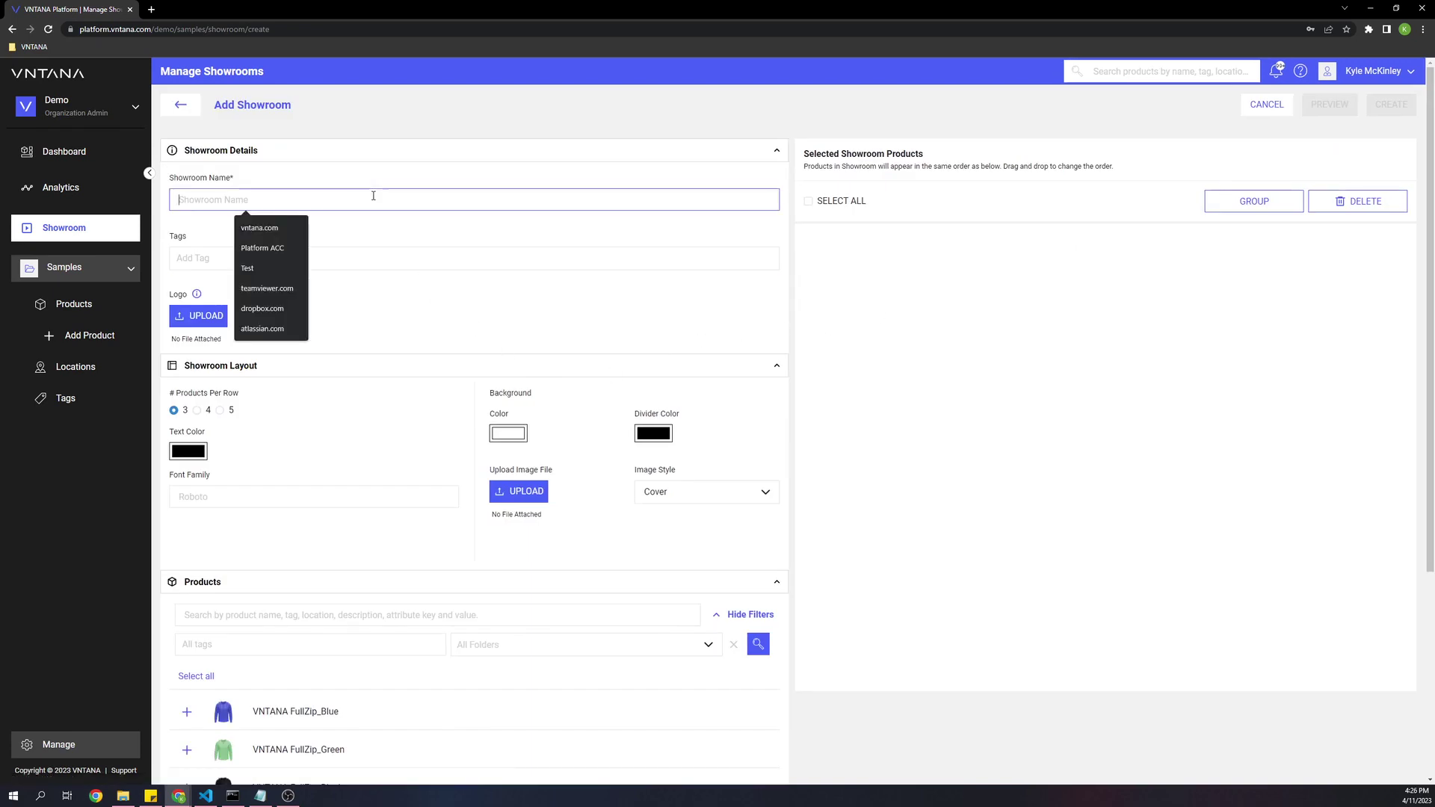
pyautogui.write('Demo')
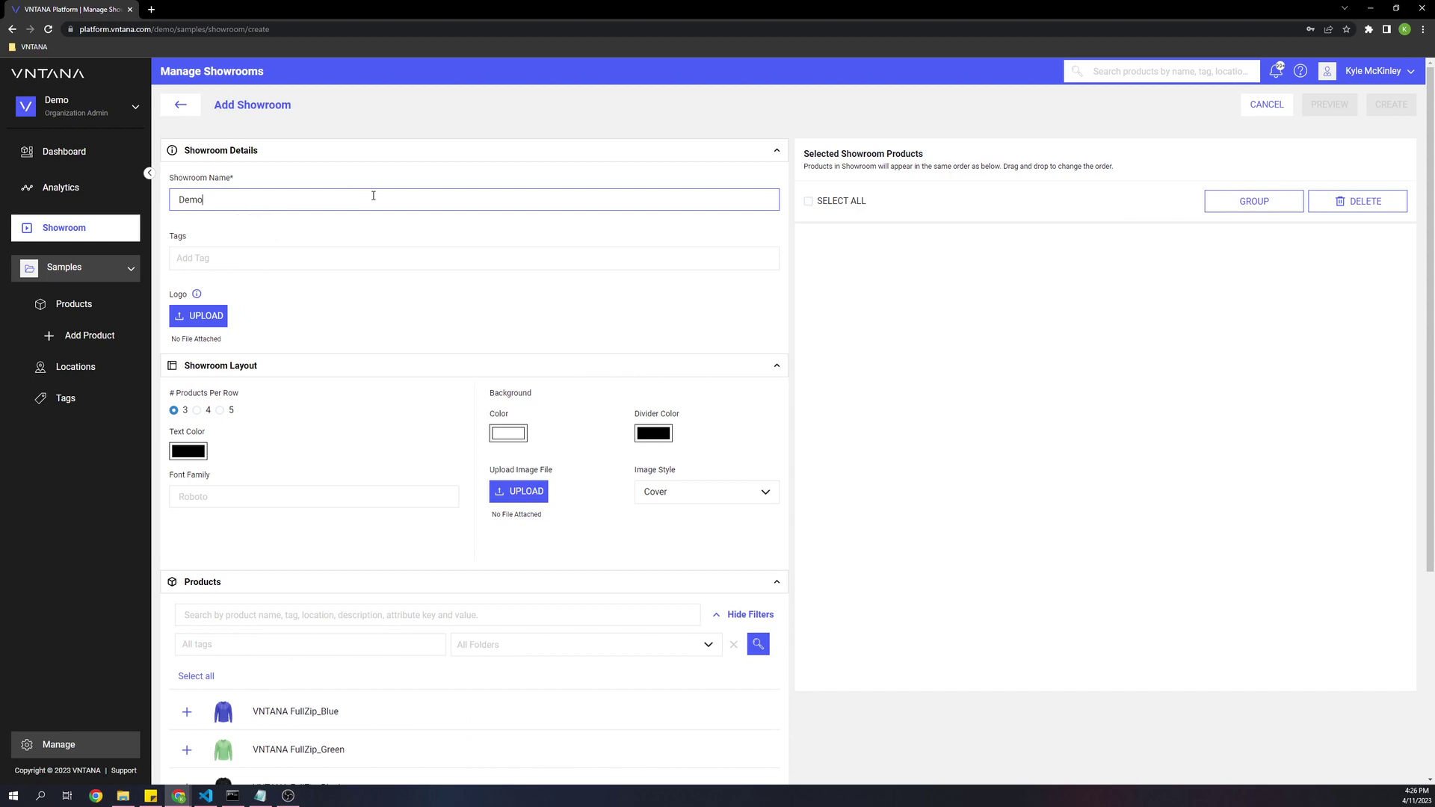
pyautogui.click(355, 251)
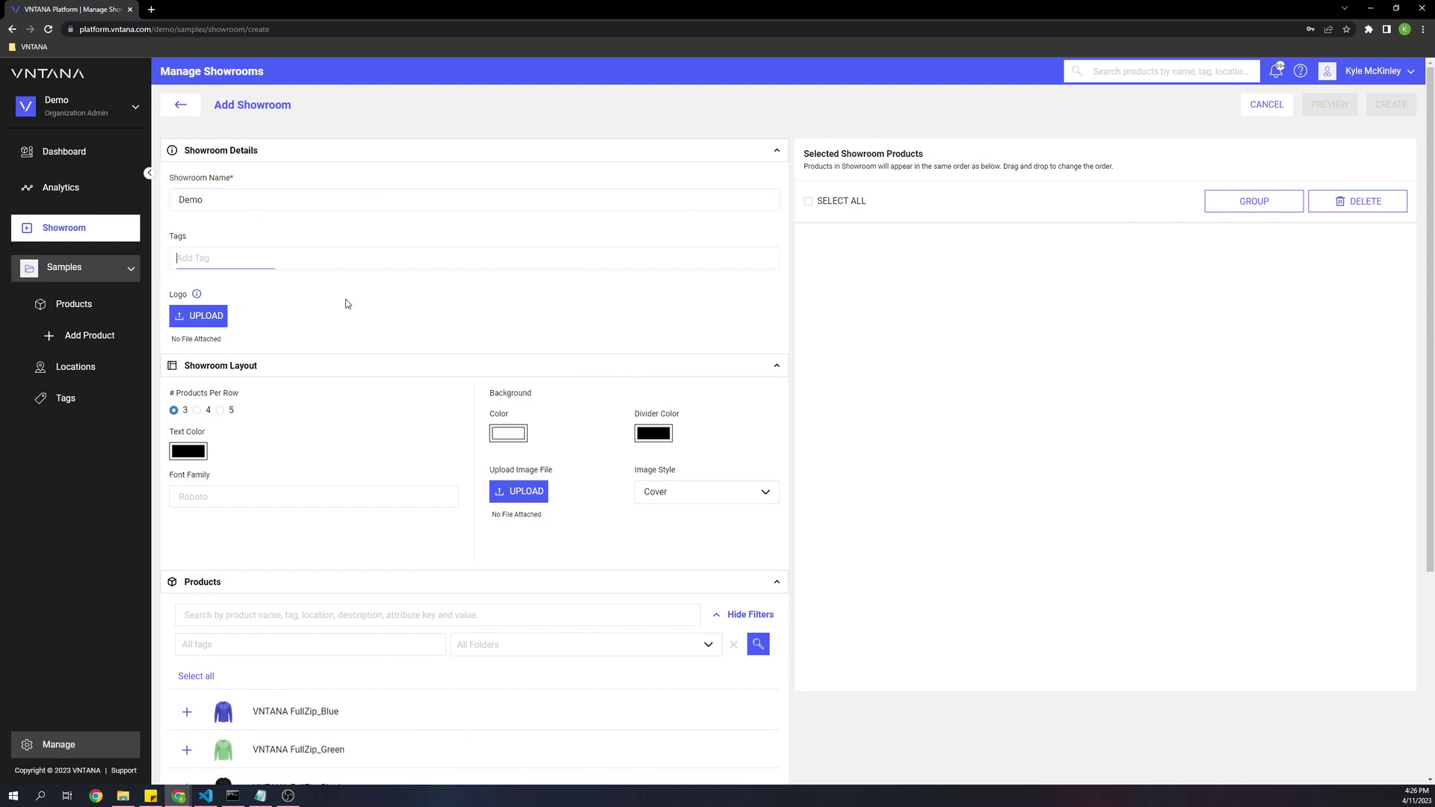
pyautogui.click(337, 342)
# Upload Profile_Avatar.jpg from the Downloads folder as the showroom logo
pyautogui.click(213, 320)
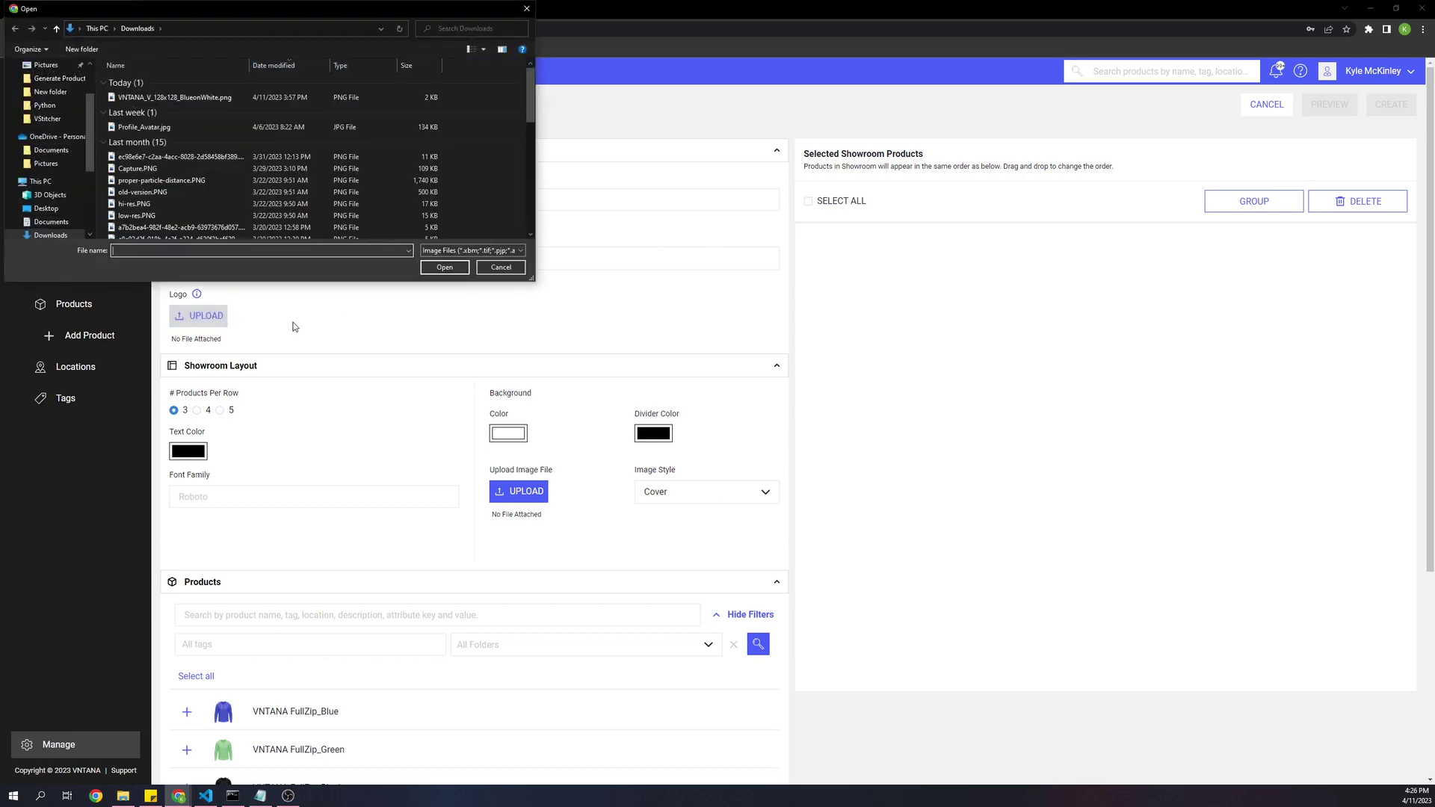
pyautogui.click(187, 127)
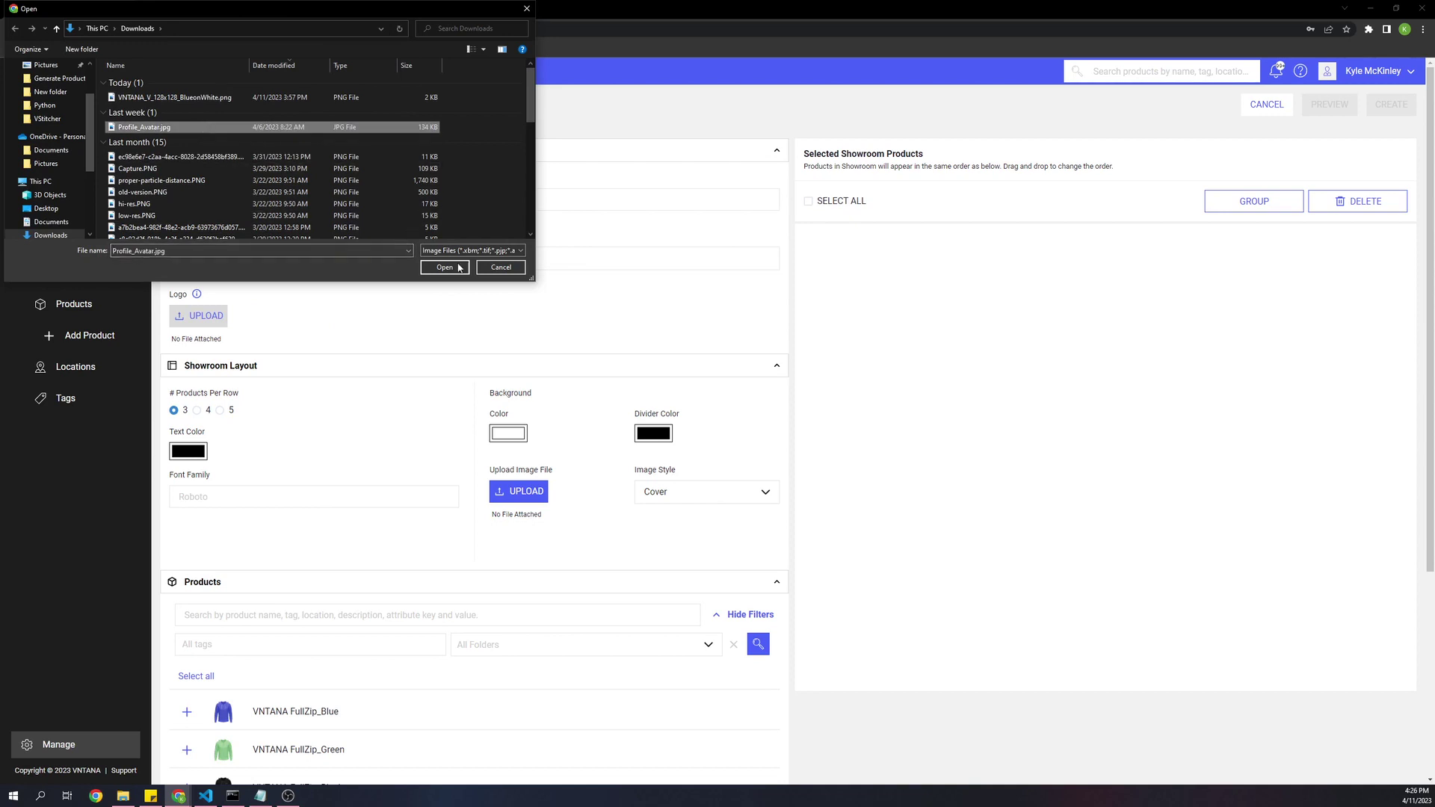
pyautogui.click(459, 268)
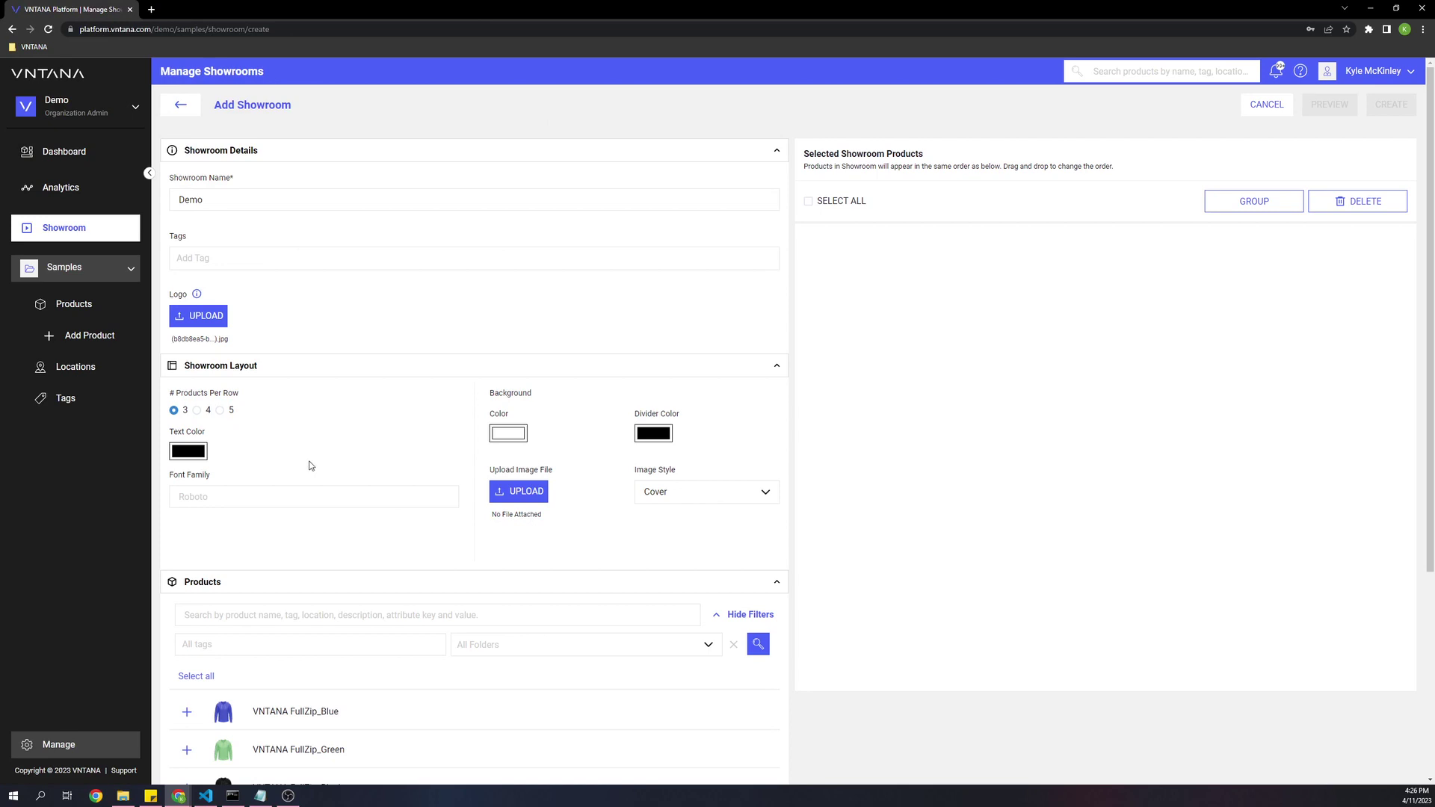
# Examine the showroom layout's text color, font family, background color and divider color options without changing them
pyautogui.click(200, 458)
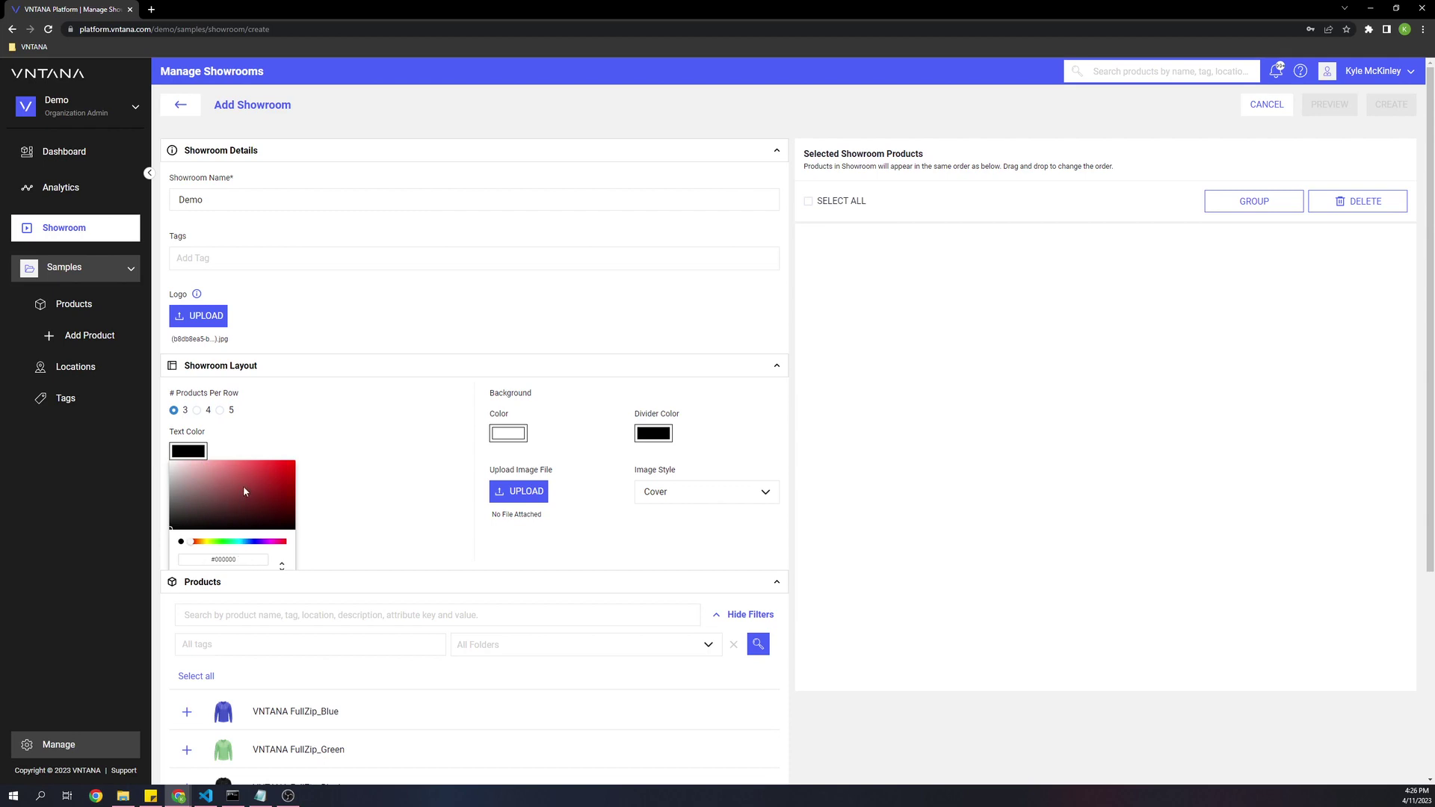
pyautogui.click(323, 450)
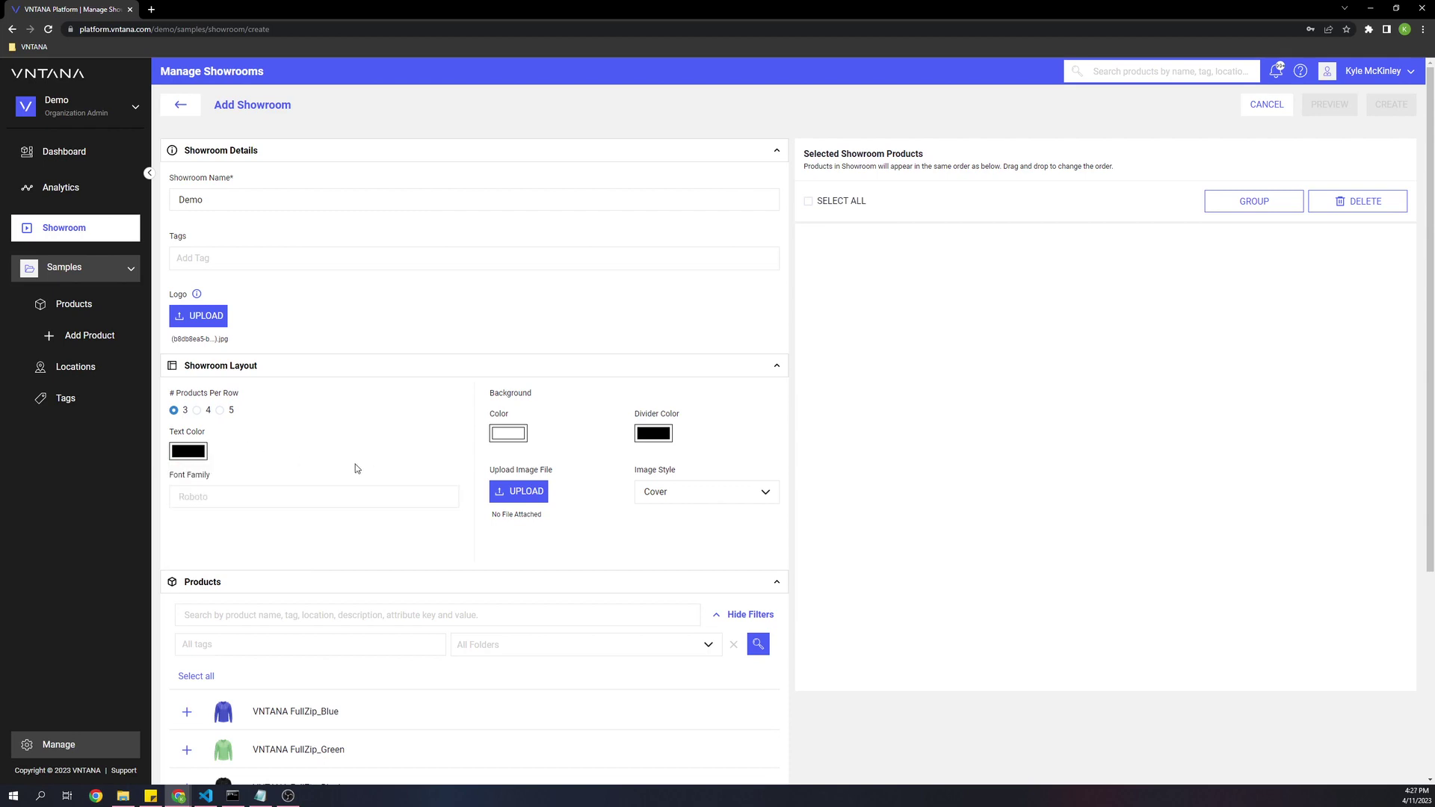
pyautogui.click(187, 494)
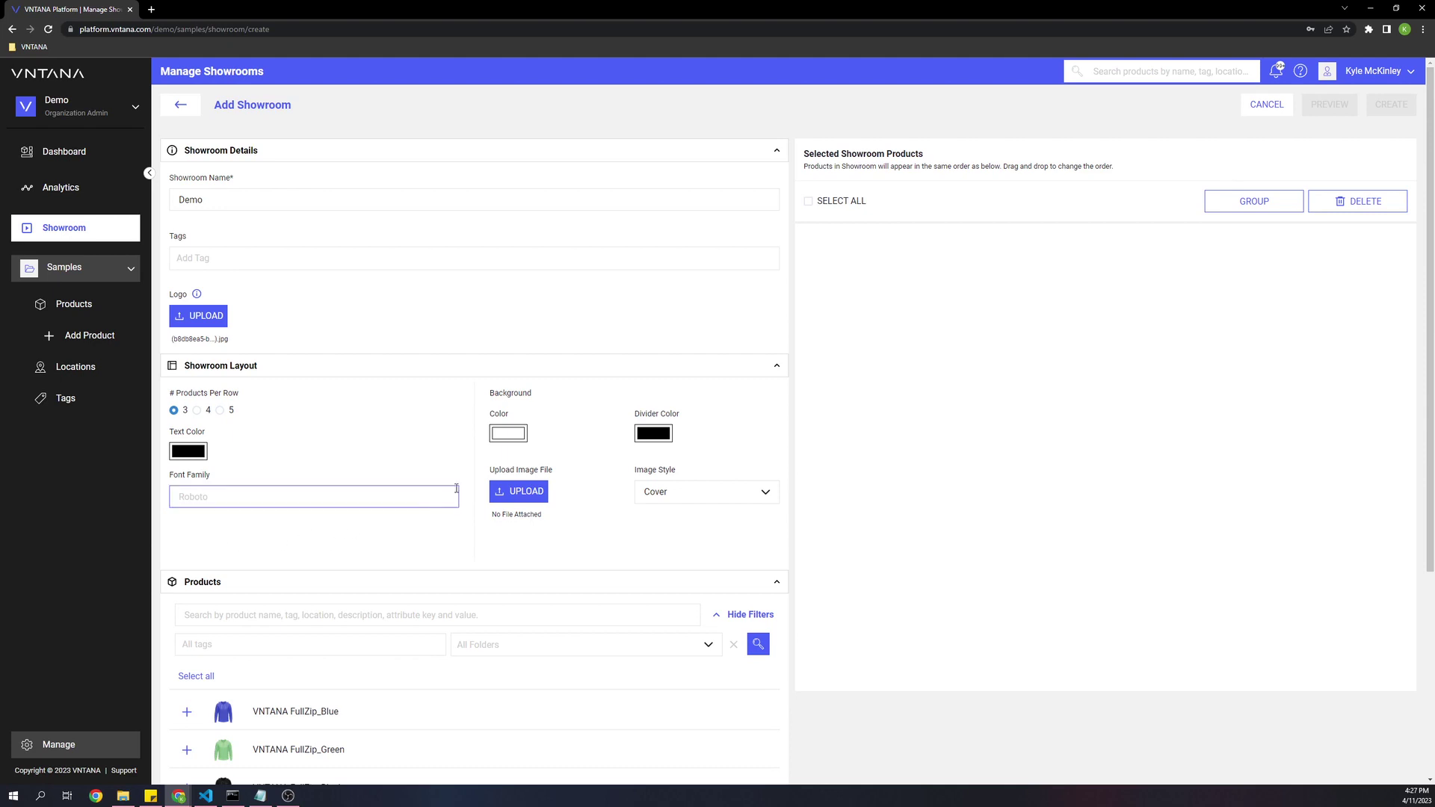
pyautogui.click(554, 448)
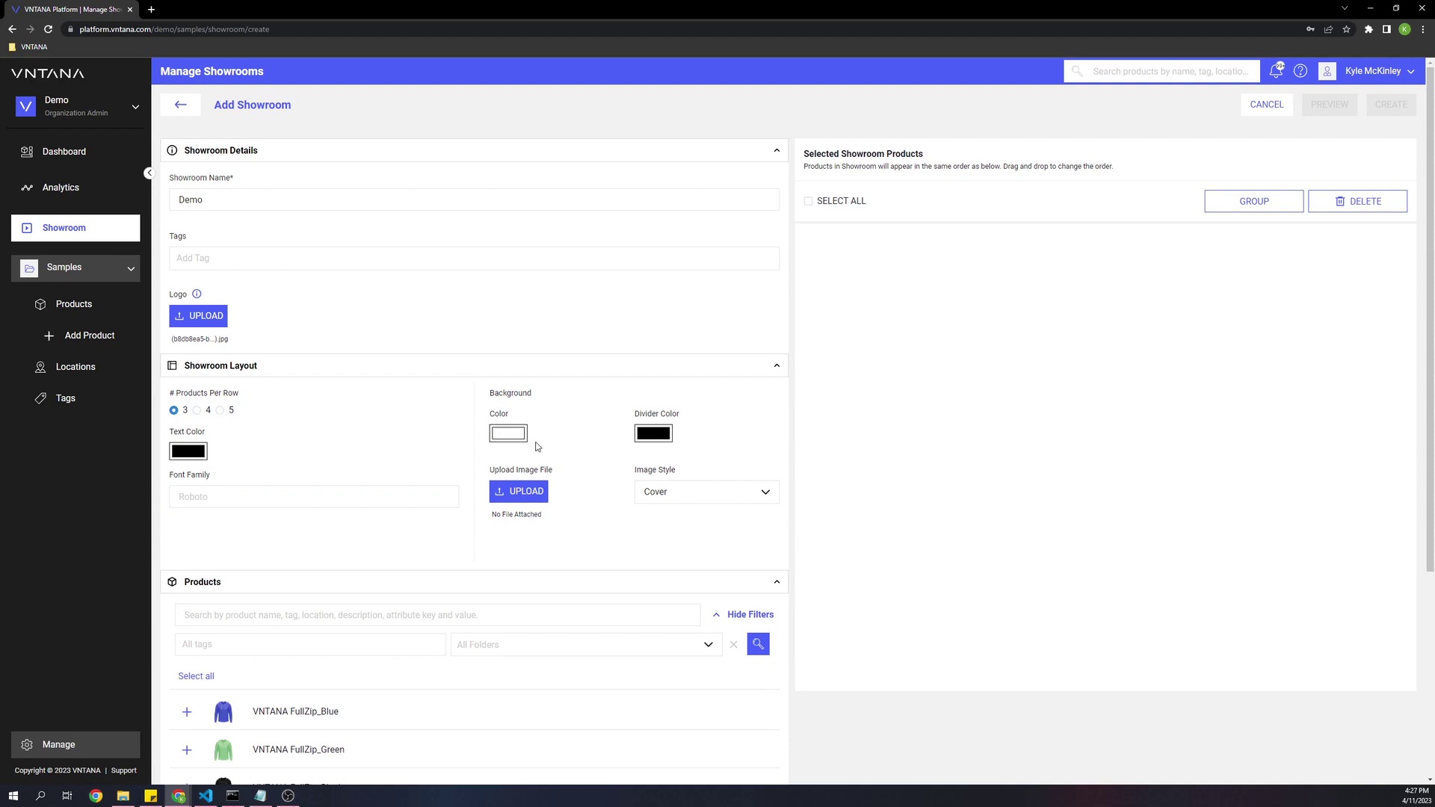
pyautogui.click(517, 441)
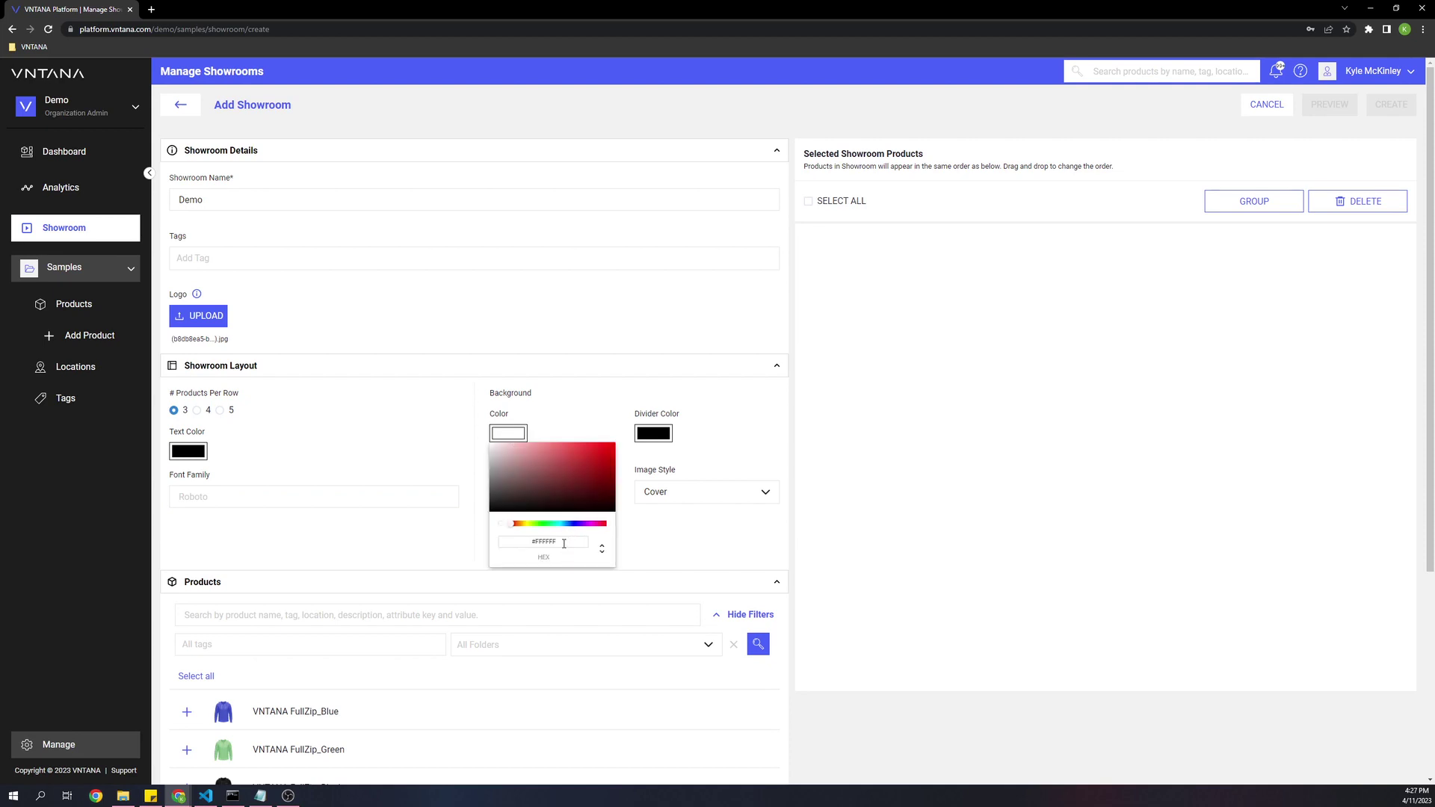
pyautogui.click(605, 428)
pyautogui.click(667, 435)
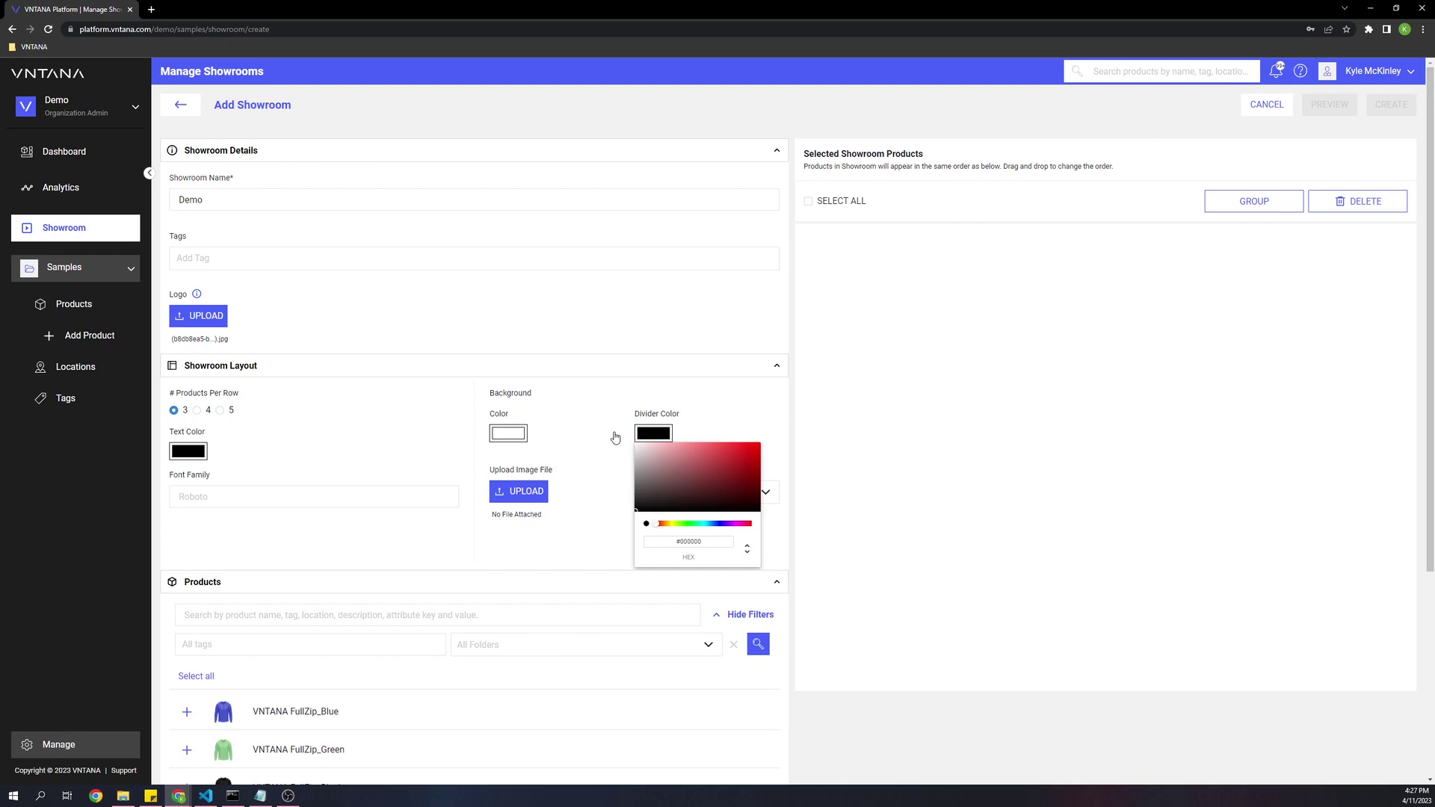
pyautogui.click(623, 465)
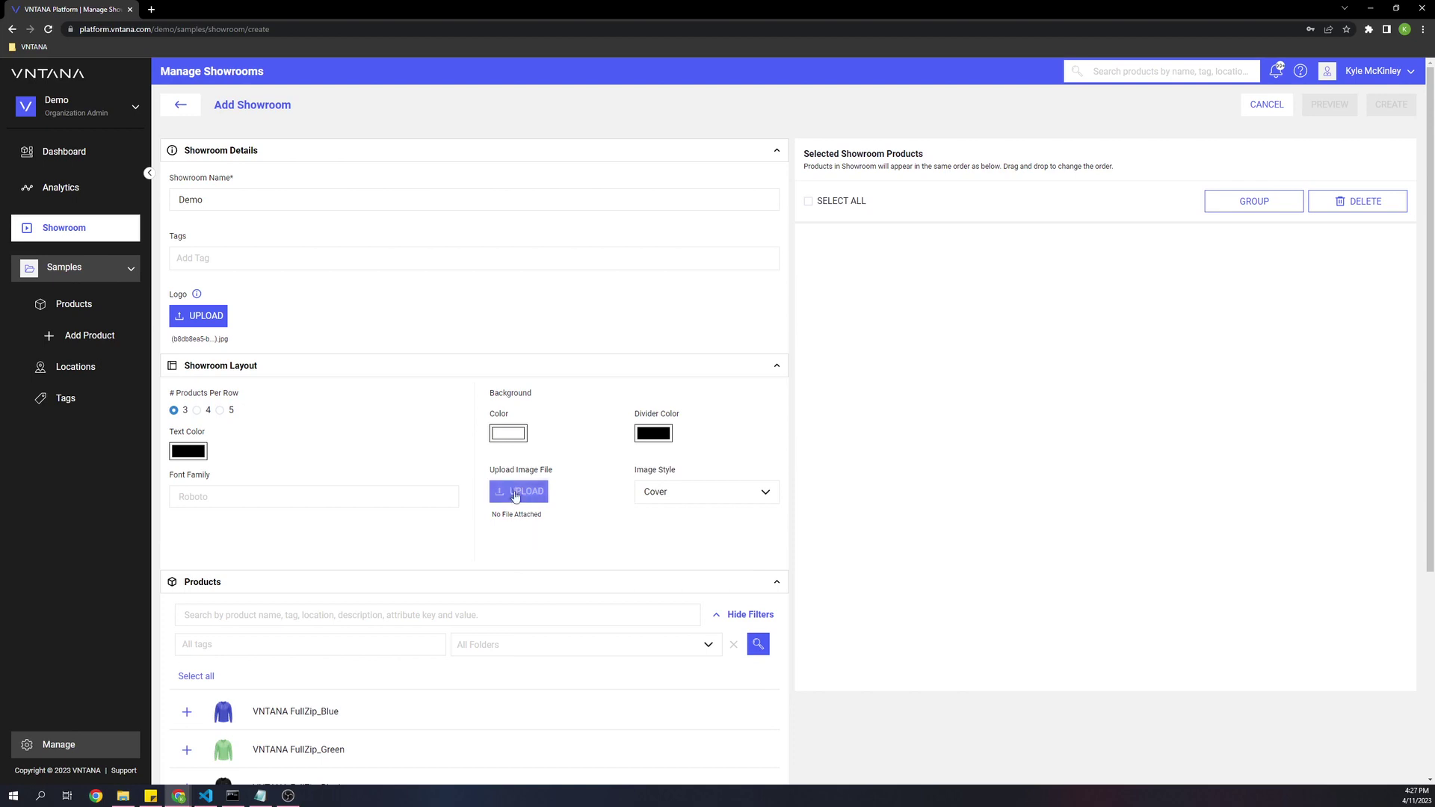
# Upload Profile_Avatar.jpg as the showroom's background image and set its image style to Tile
pyautogui.click(516, 494)
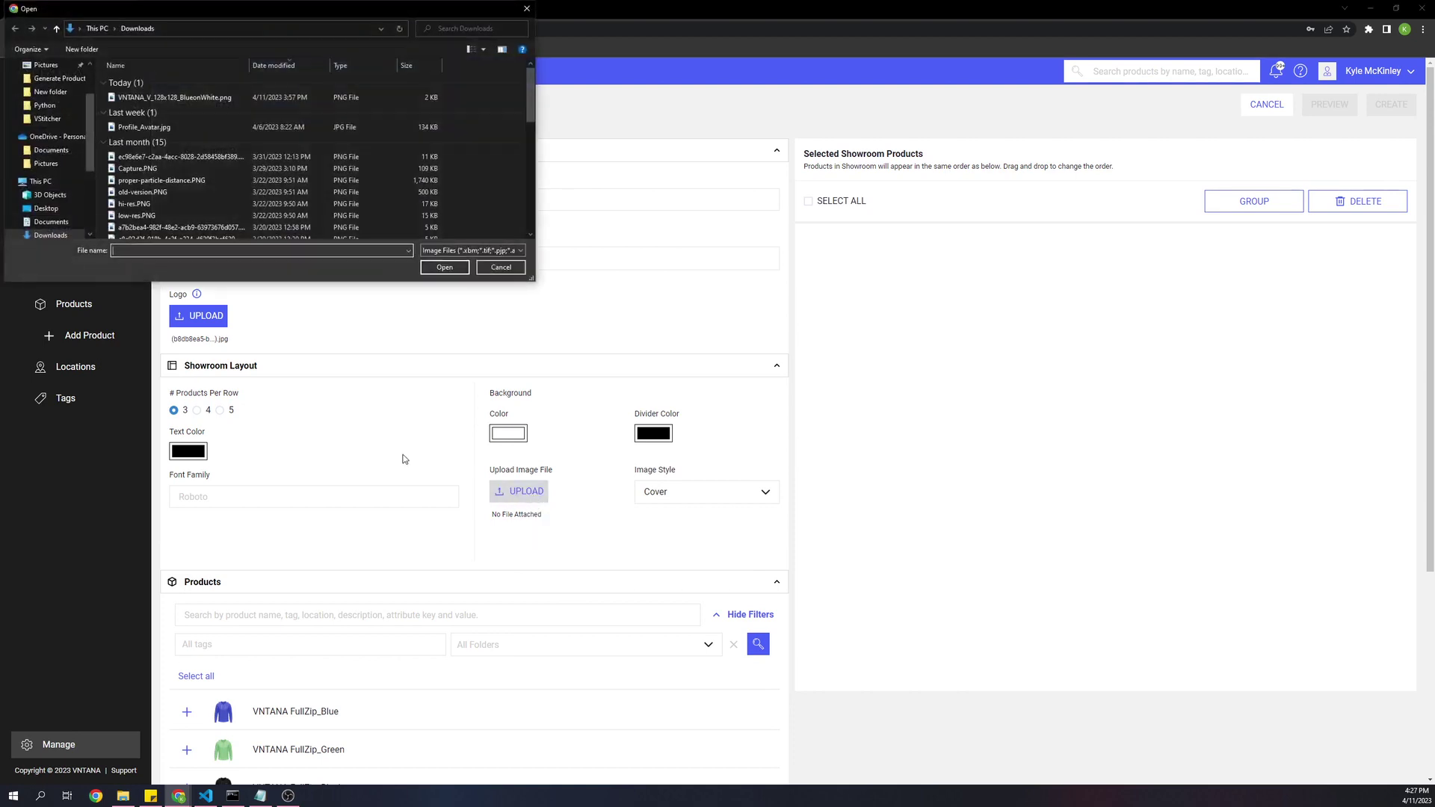
pyautogui.doubleClick(171, 128)
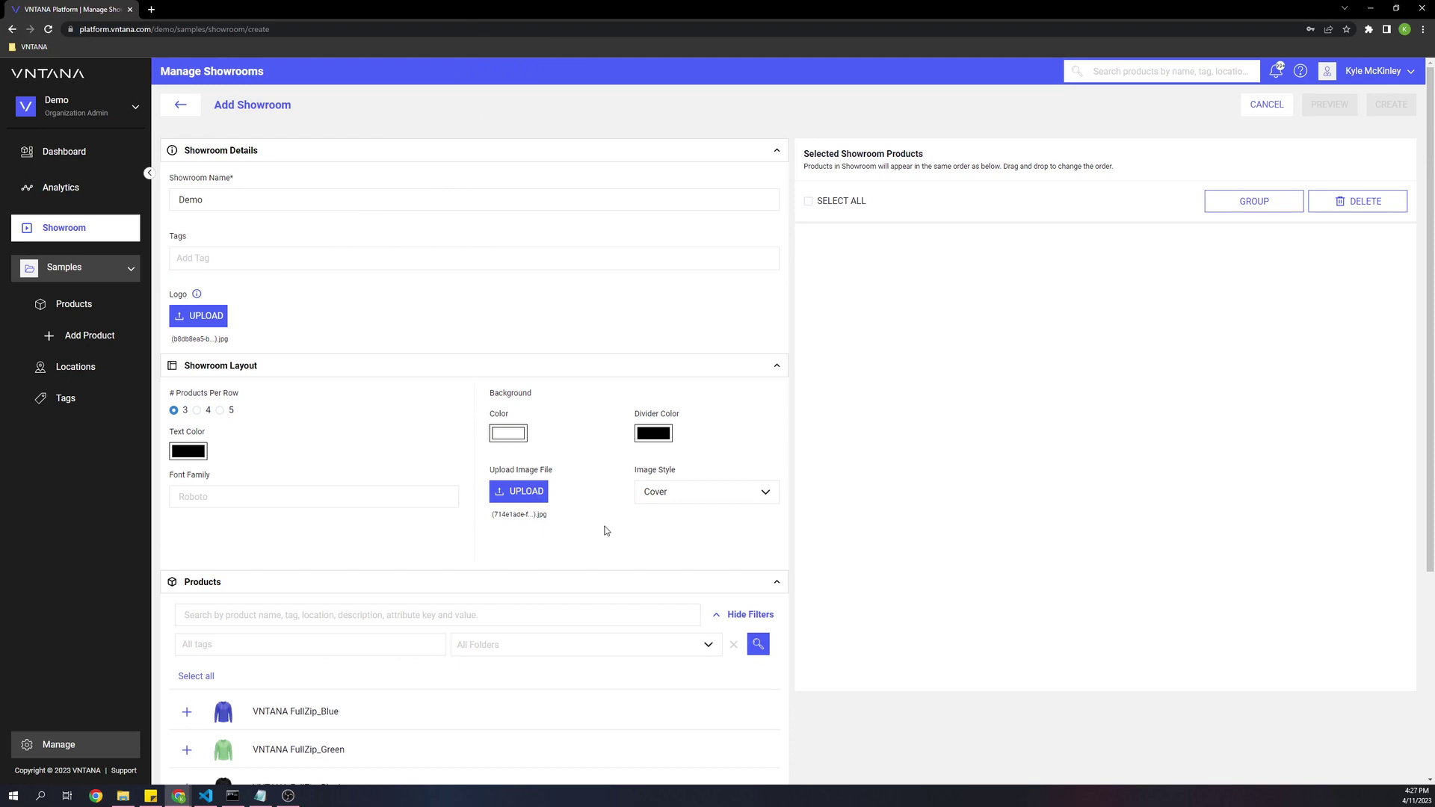
pyautogui.click(704, 495)
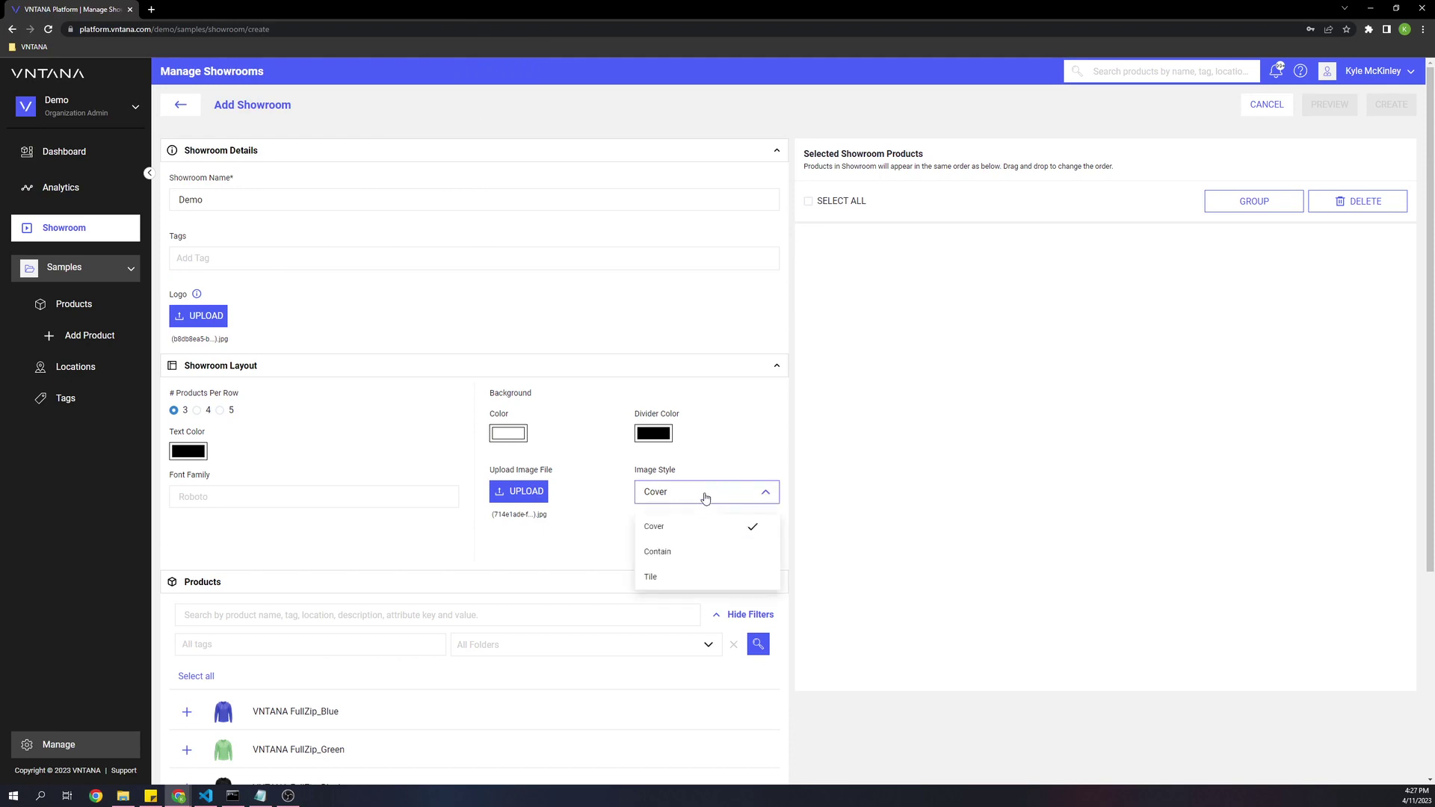
pyautogui.click(688, 577)
# Examine the product list with its search field, tag filter and folder filter options in the Products section
pyautogui.scroll(-1, 369, 598)
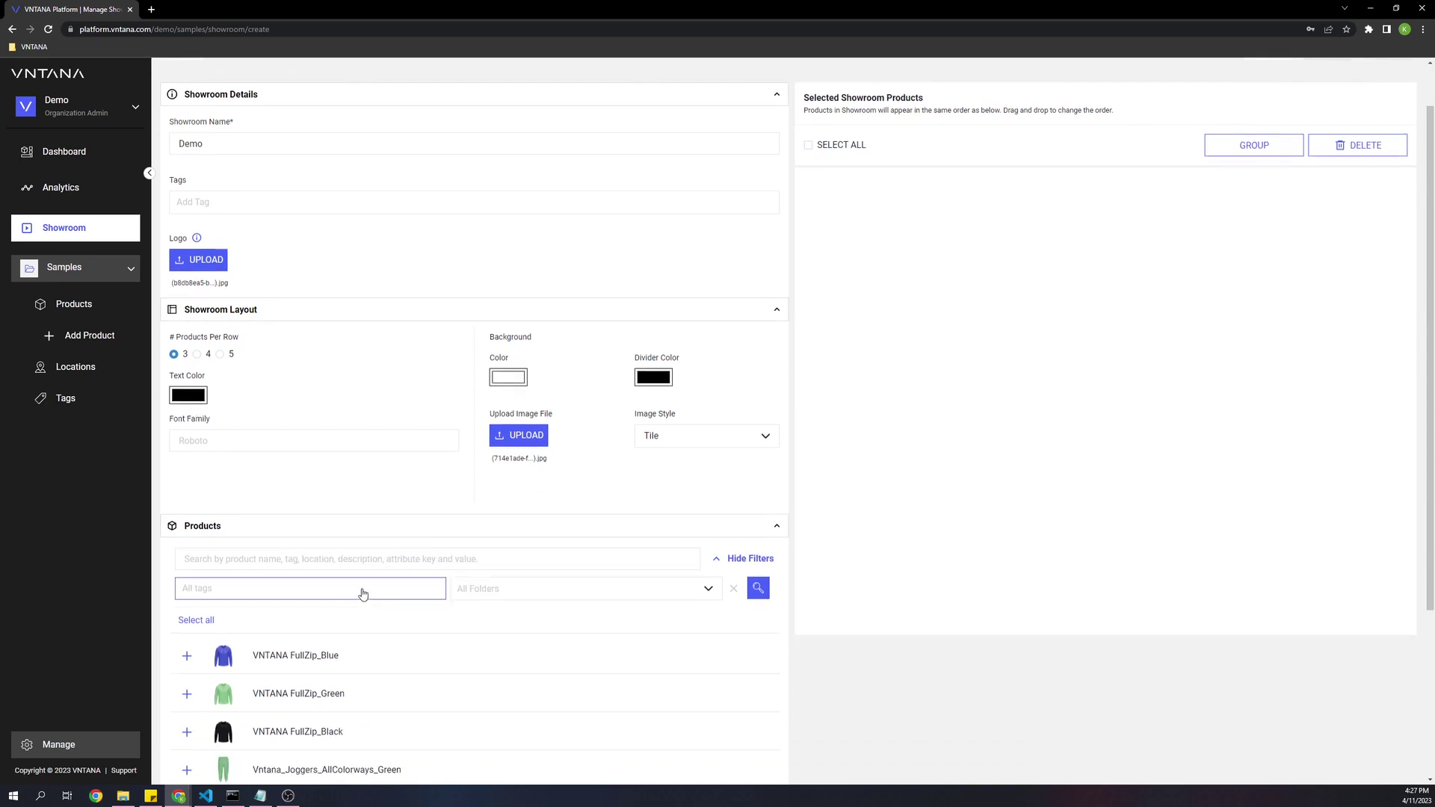
pyautogui.scroll(-3, 362, 590)
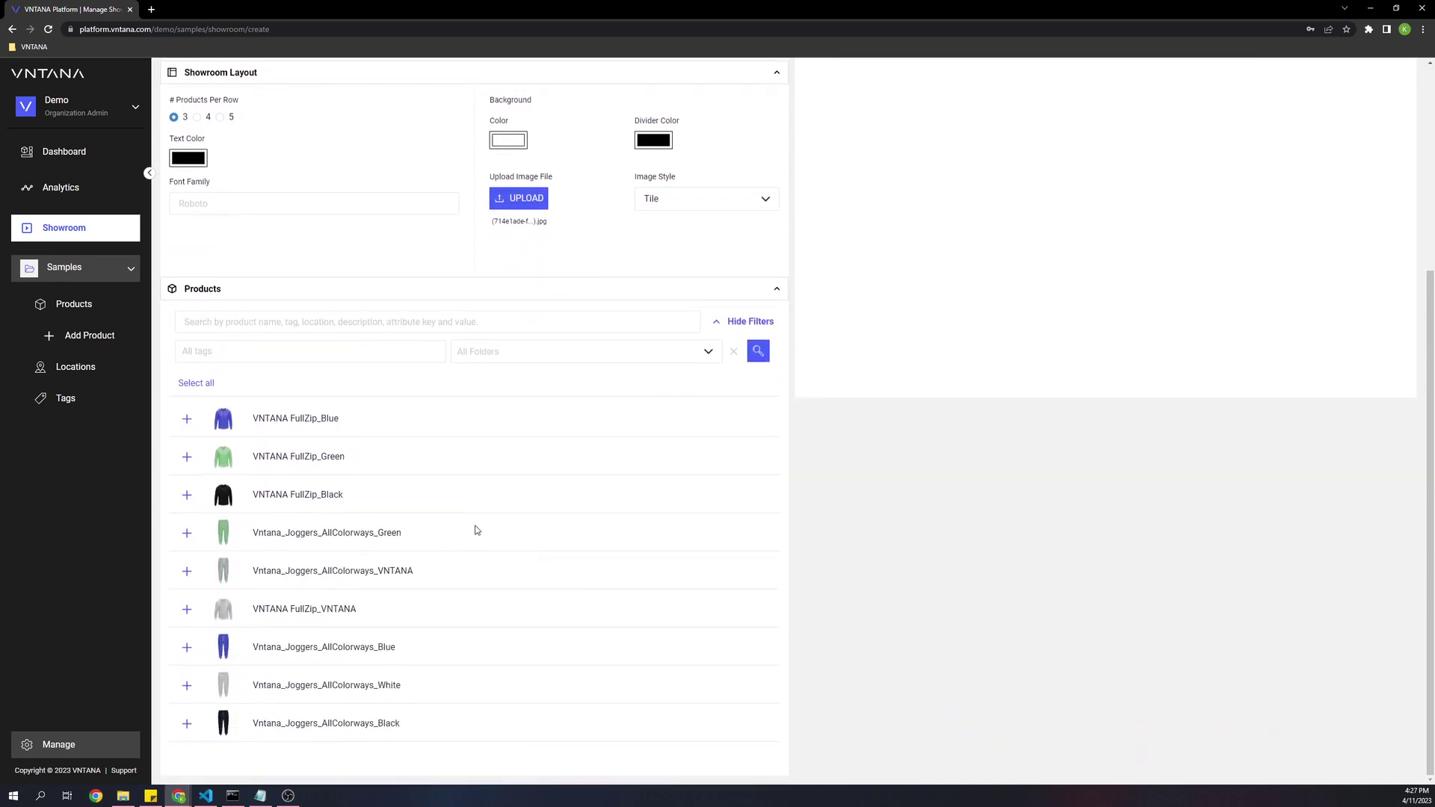
pyautogui.click(379, 321)
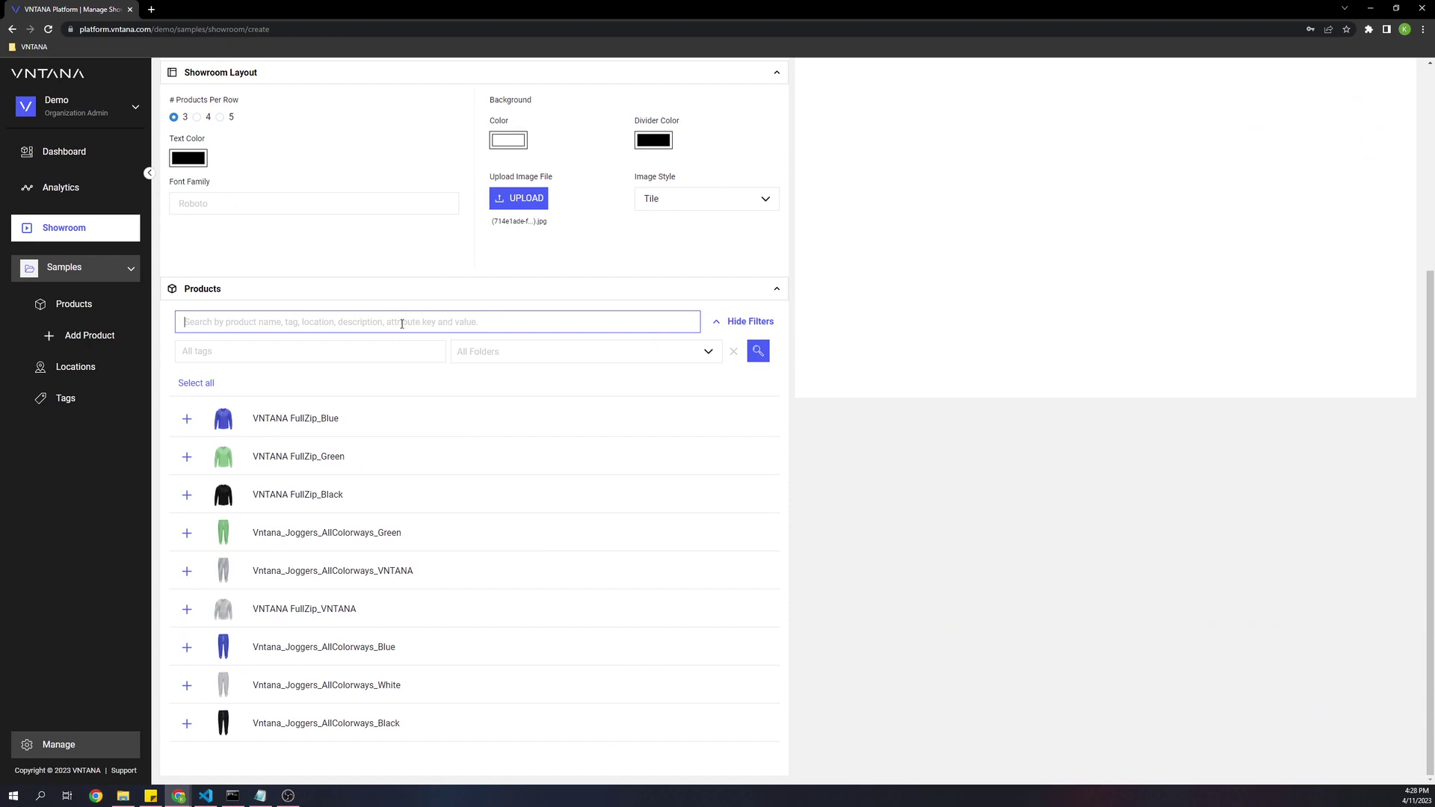
pyautogui.click(352, 352)
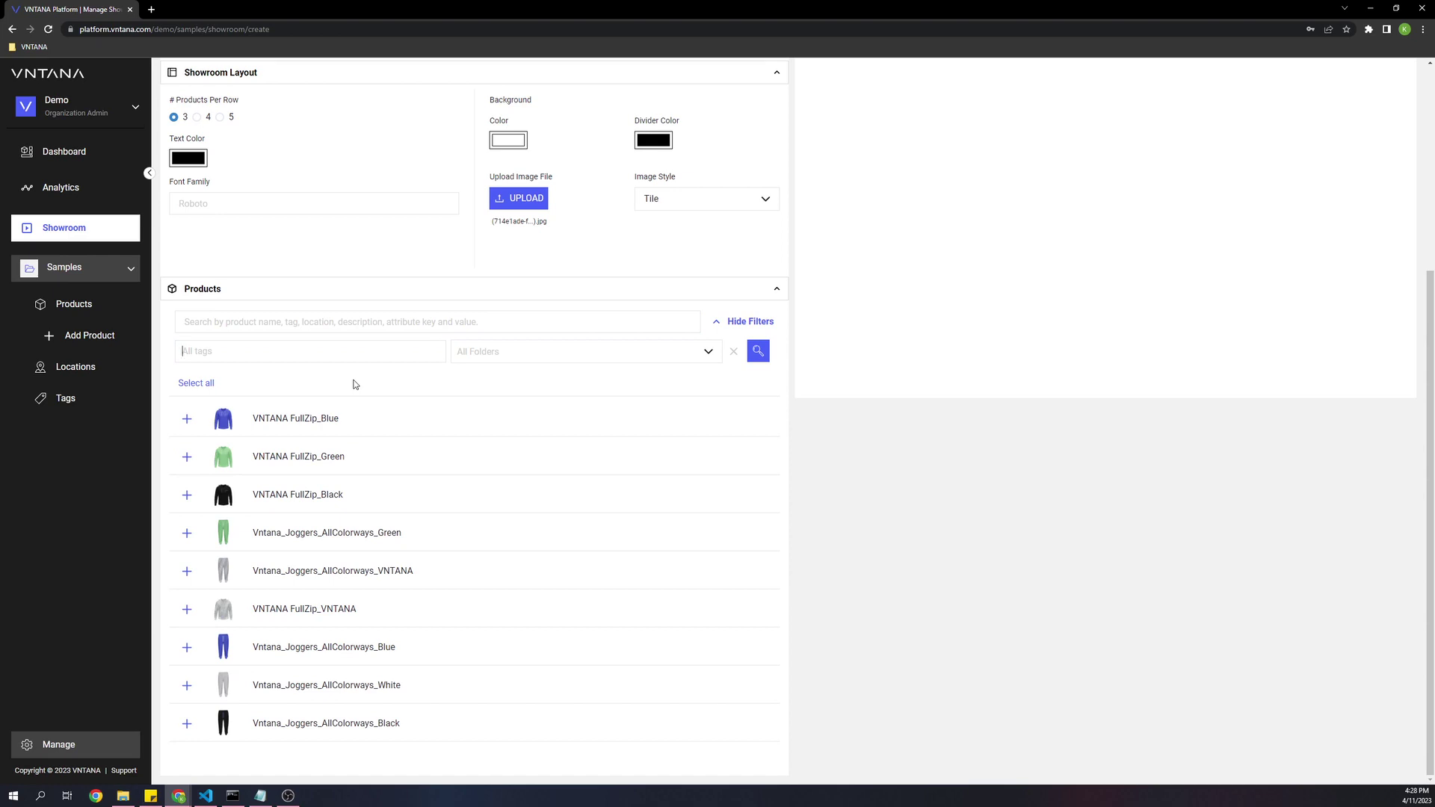
pyautogui.scroll(3, 355, 384)
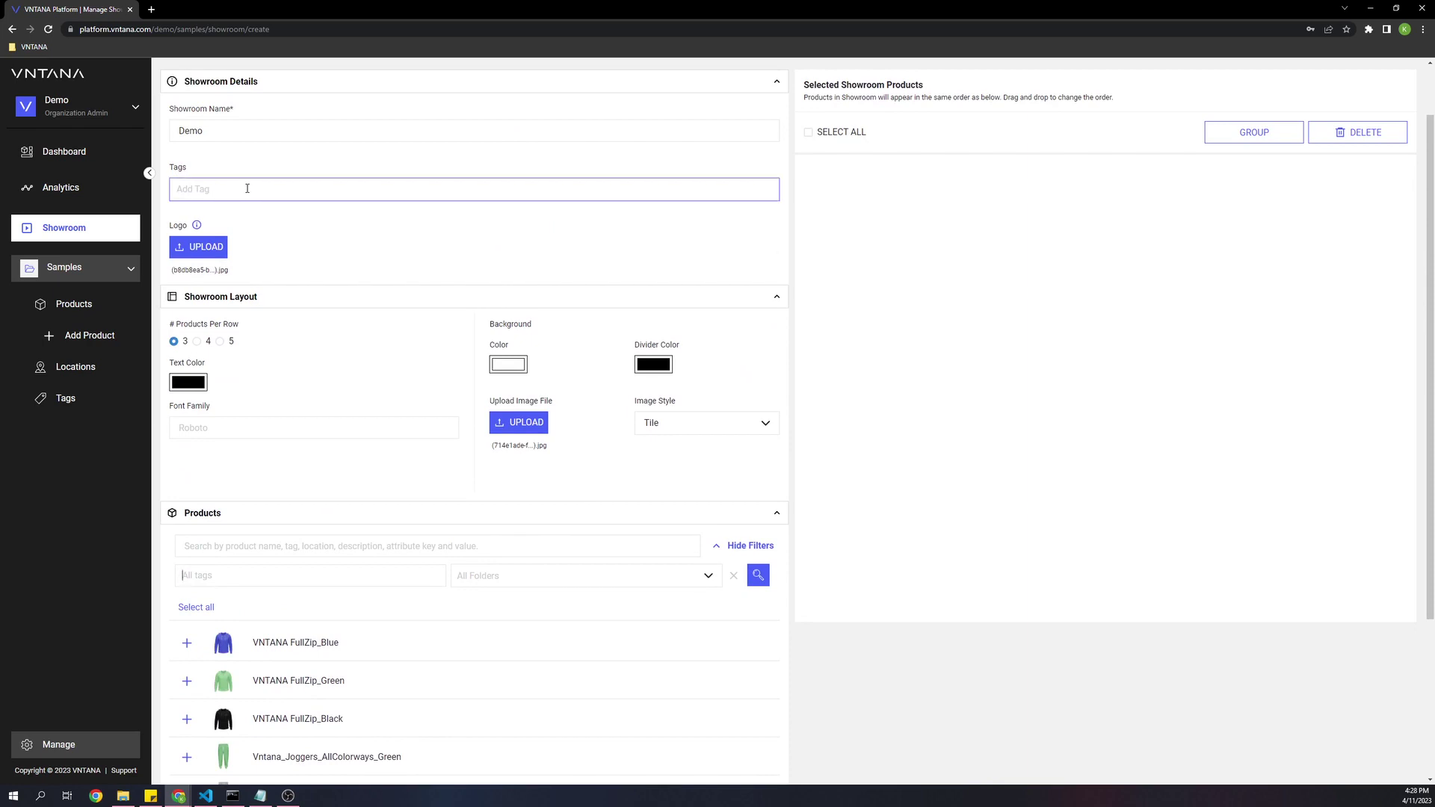
pyautogui.scroll(-2, 269, 336)
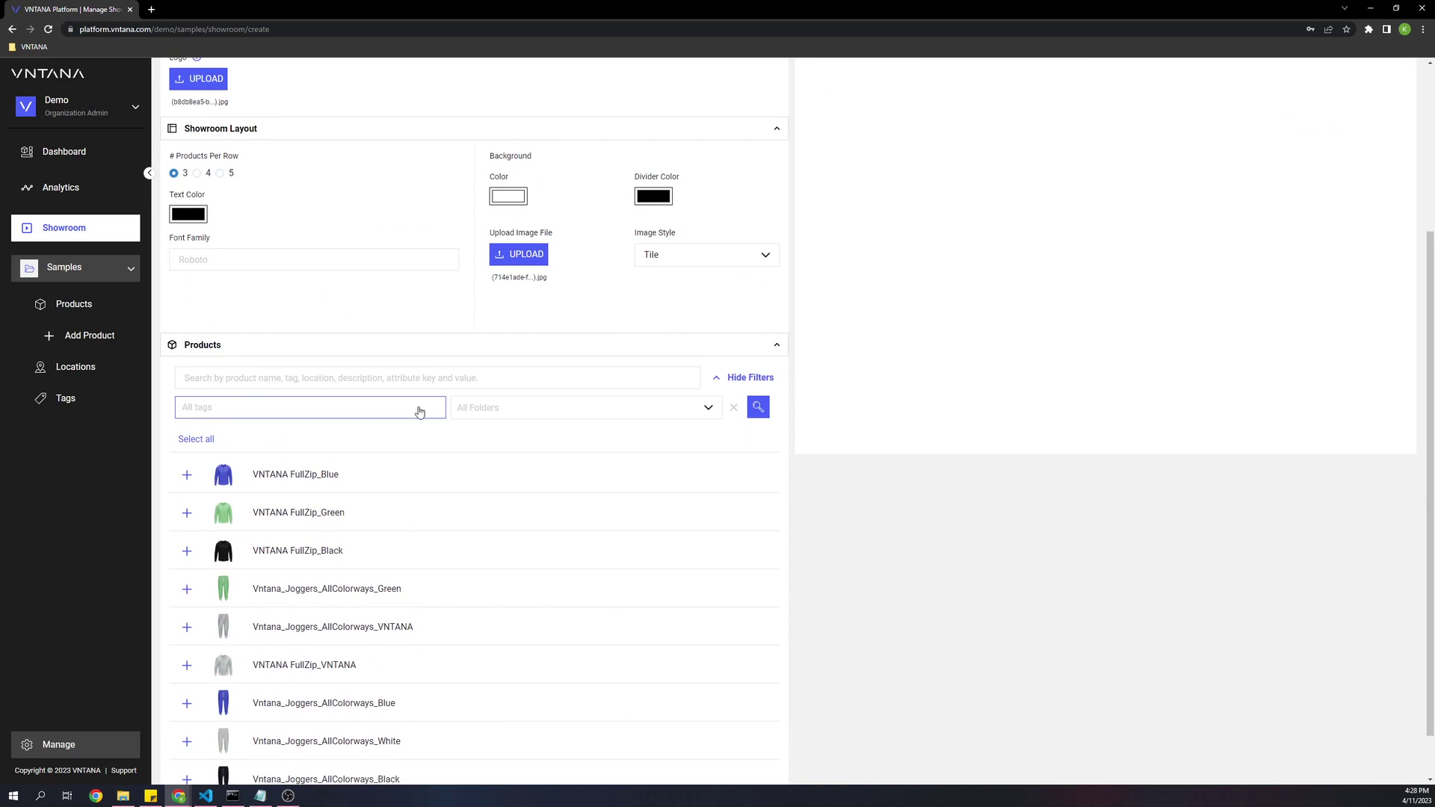
pyautogui.click(482, 411)
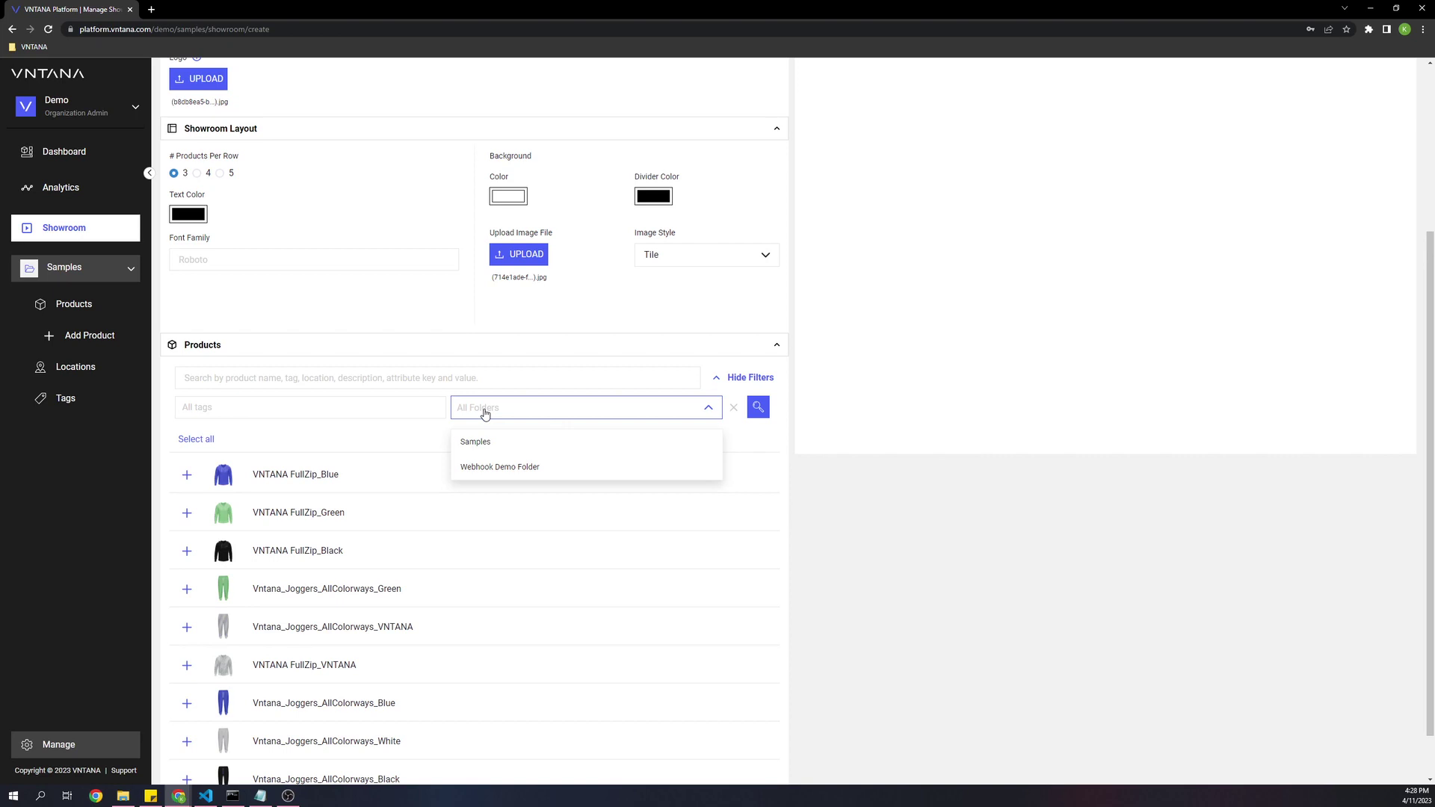
pyautogui.click(172, 453)
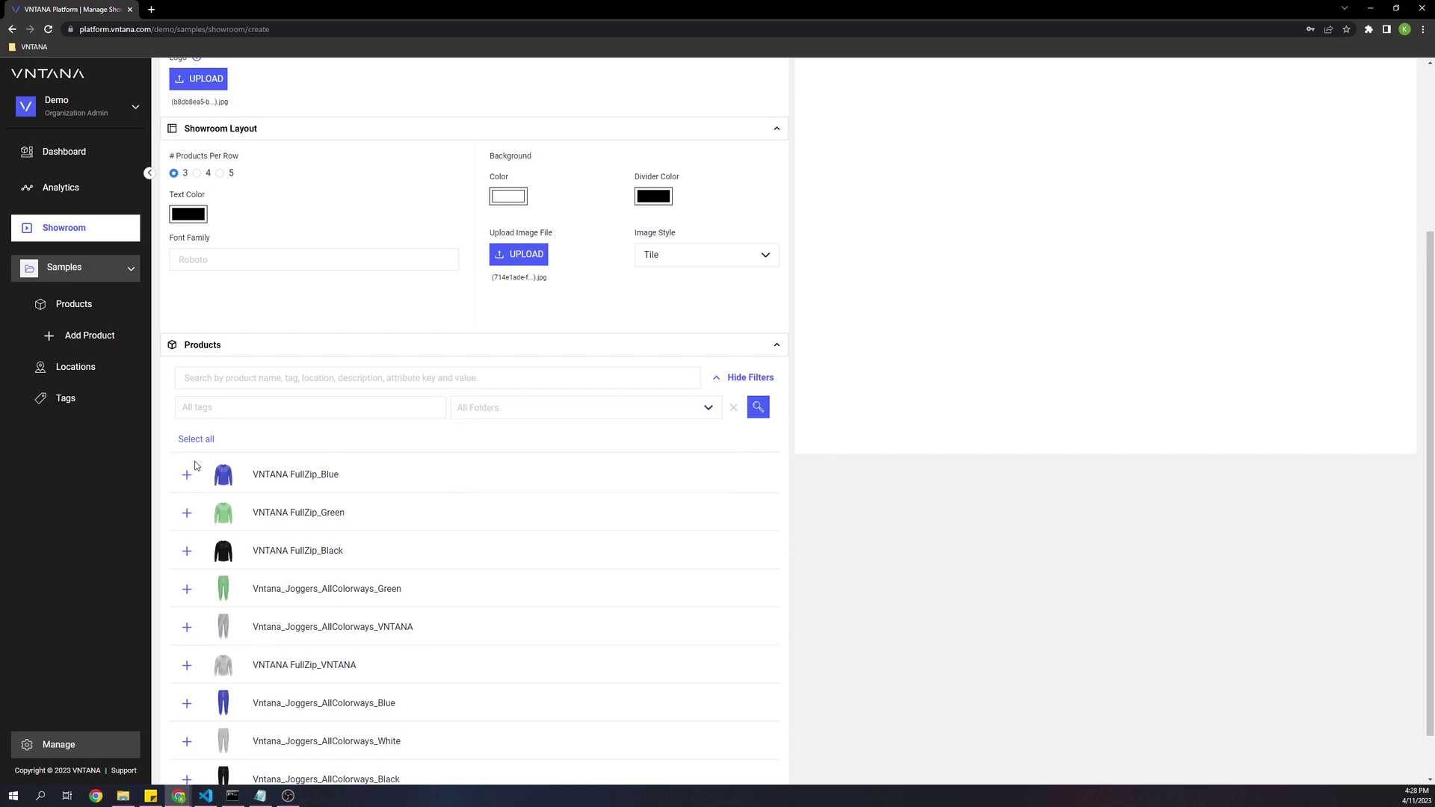
# Add all listed products to the showroom's selected products
pyautogui.click(204, 443)
pyautogui.scroll(-1, 448, 497)
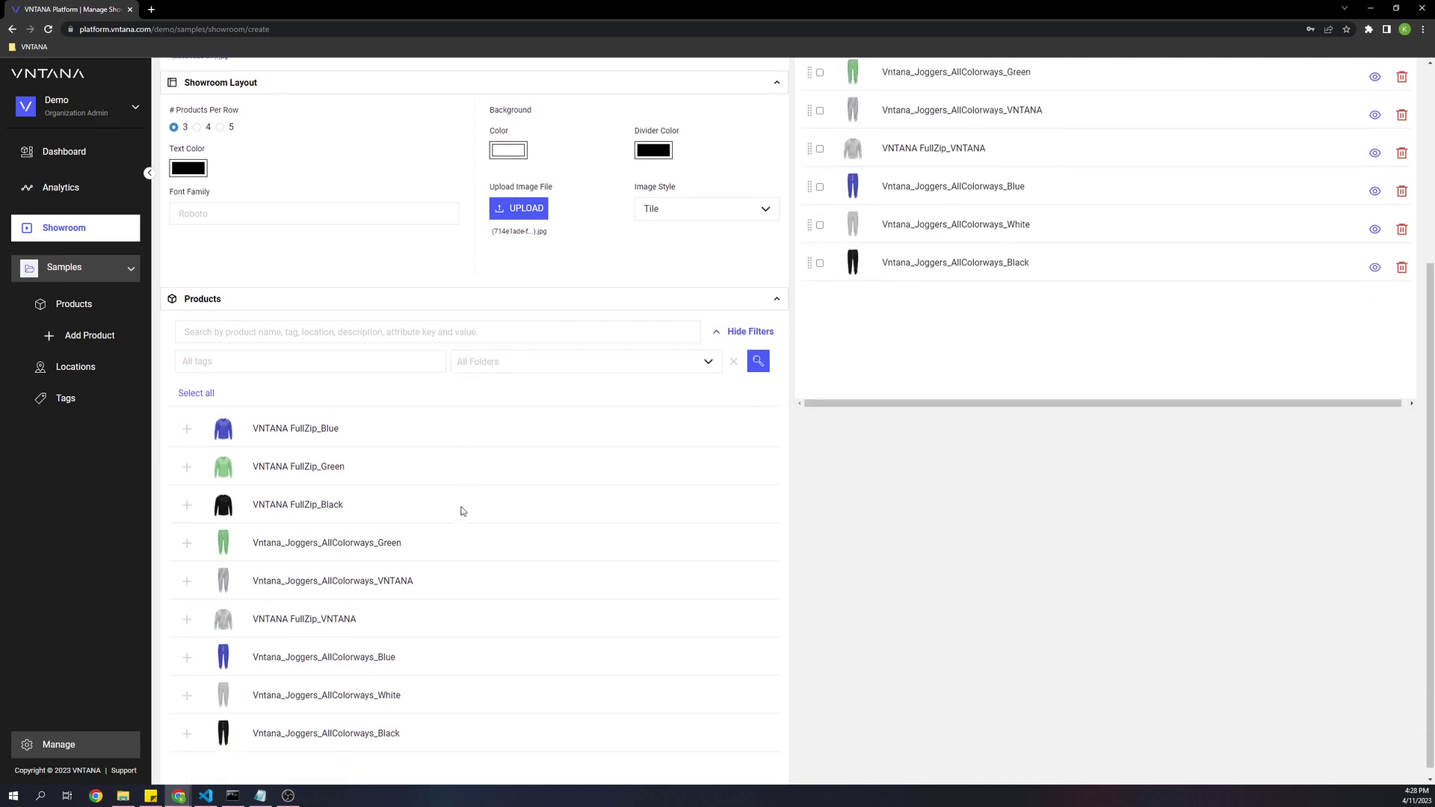
pyautogui.scroll(4, 580, 576)
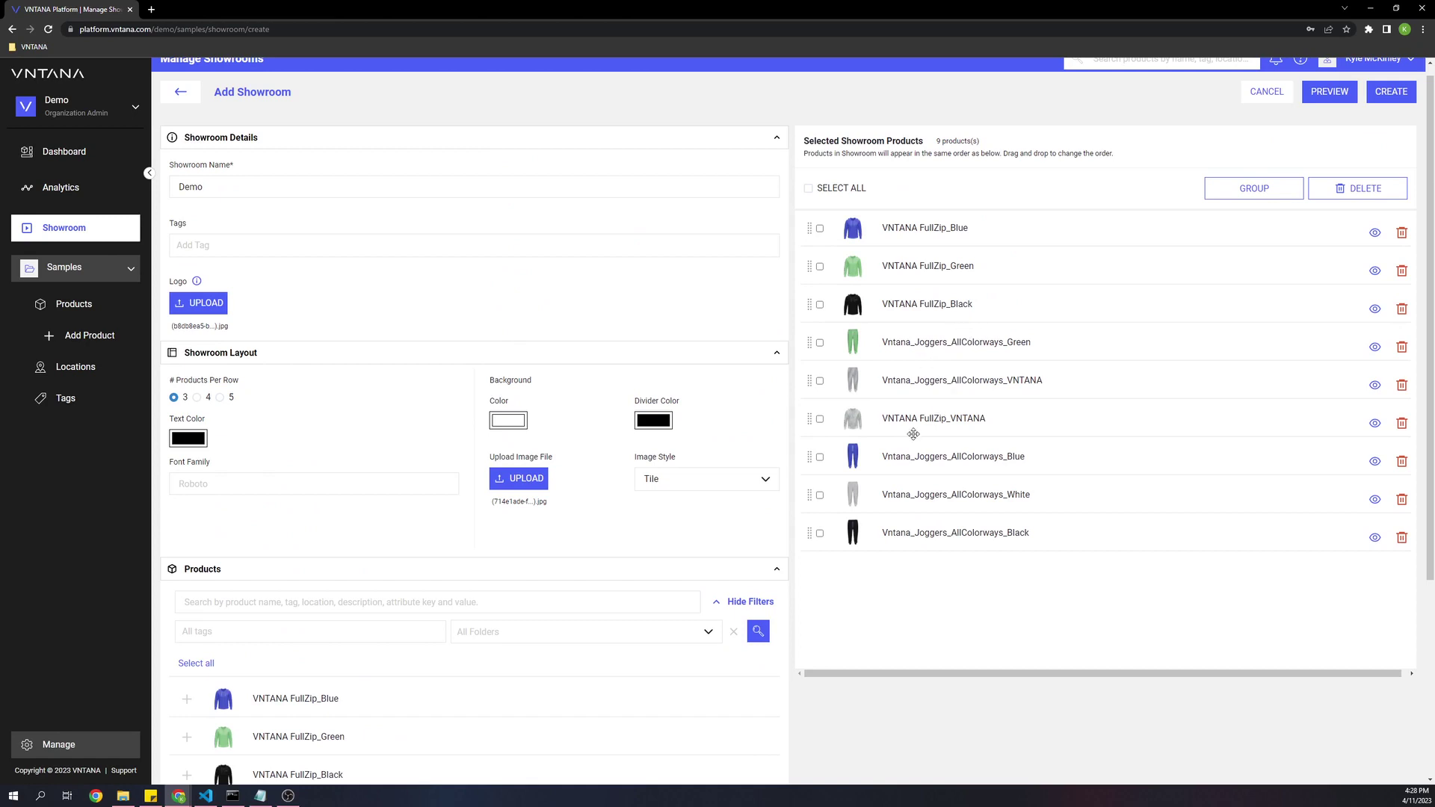
# Reorder the selected products: FullZip_VNTANA directly below FullZip_Black, the blue joggers above the green, and the black joggers directly below the green
pyautogui.moveTo(925, 422); pyautogui.dragTo(925, 340)
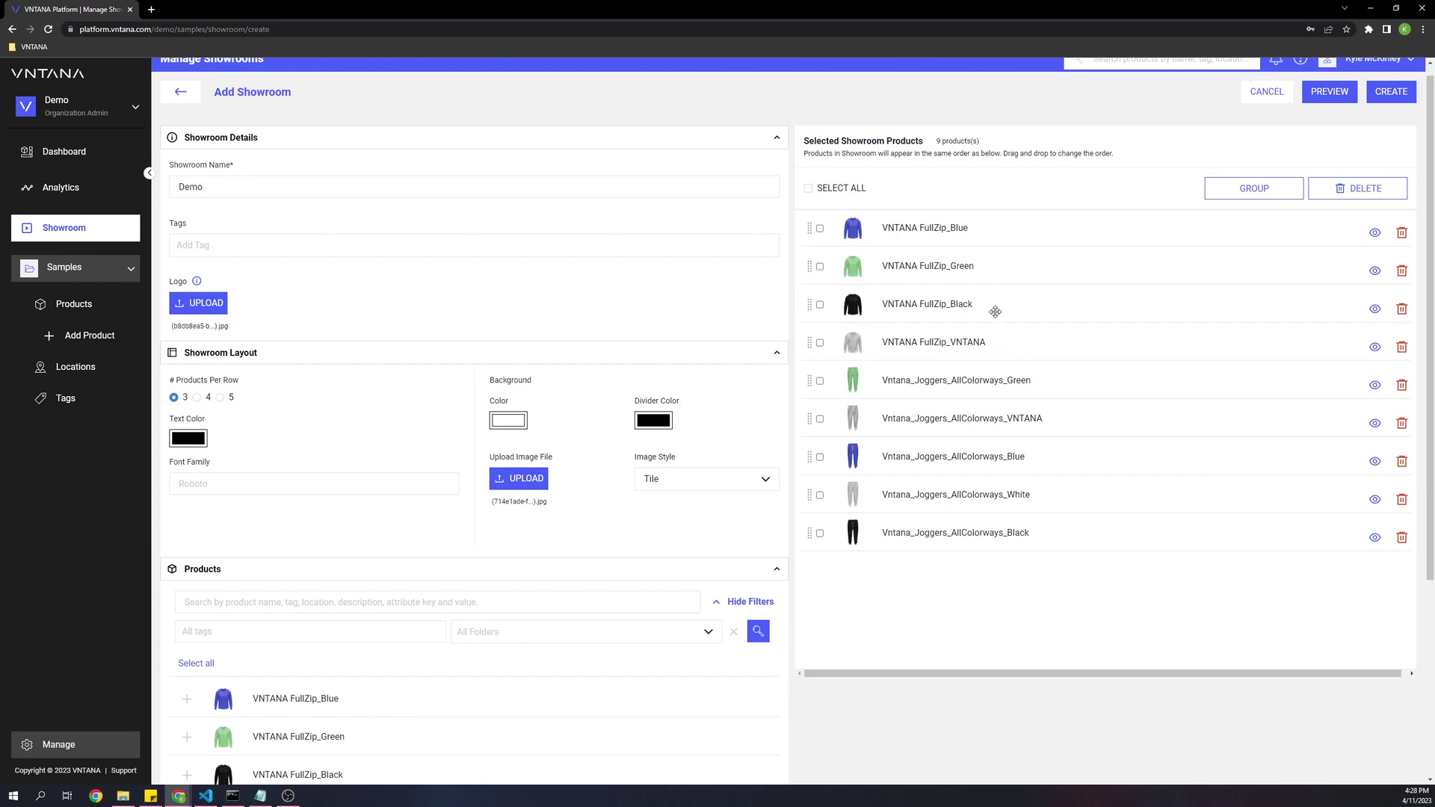
pyautogui.moveTo(919, 458); pyautogui.dragTo(927, 375)
pyautogui.moveTo(931, 526); pyautogui.dragTo(934, 455)
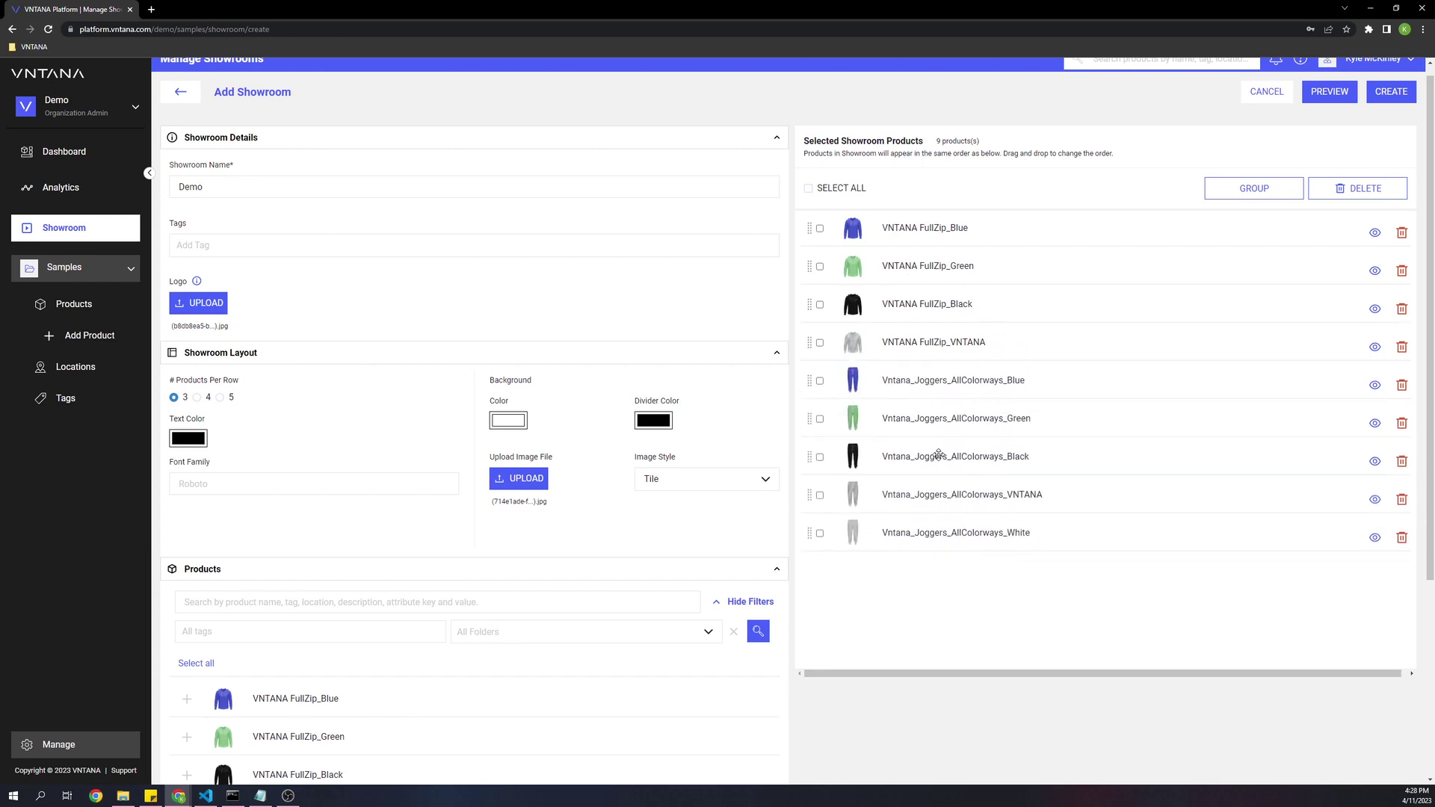
# Group the four VNTANA FullZip products (Blue, Green, Black and VNTANA) in the selected showroom products
pyautogui.click(820, 343)
pyautogui.click(820, 305)
pyautogui.click(819, 267)
pyautogui.click(820, 228)
pyautogui.click(1253, 188)
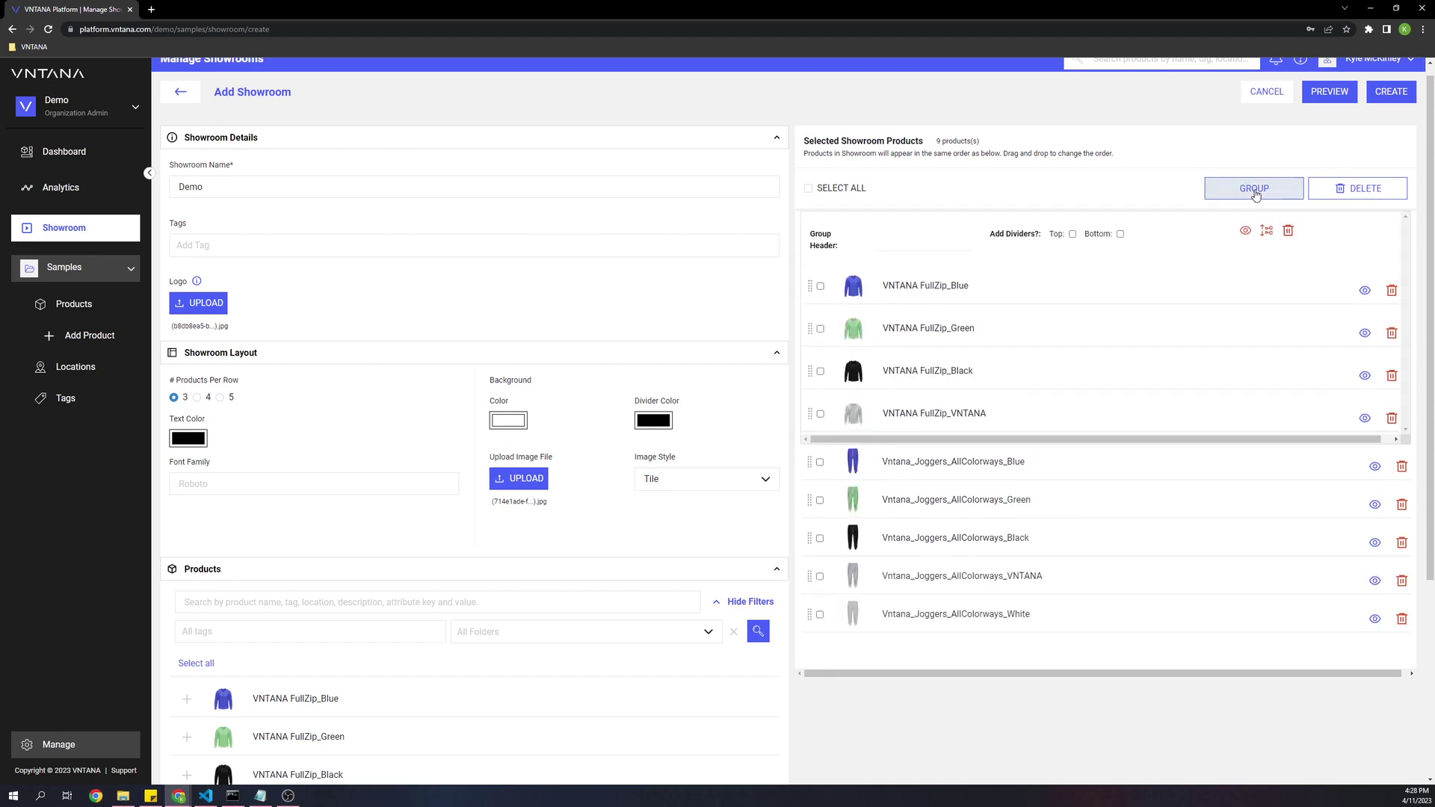
# Group the five Vntana_Joggers_AllColorways products (Blue, Green, Black, VNTANA and White) in the selected showroom products
pyautogui.click(819, 614)
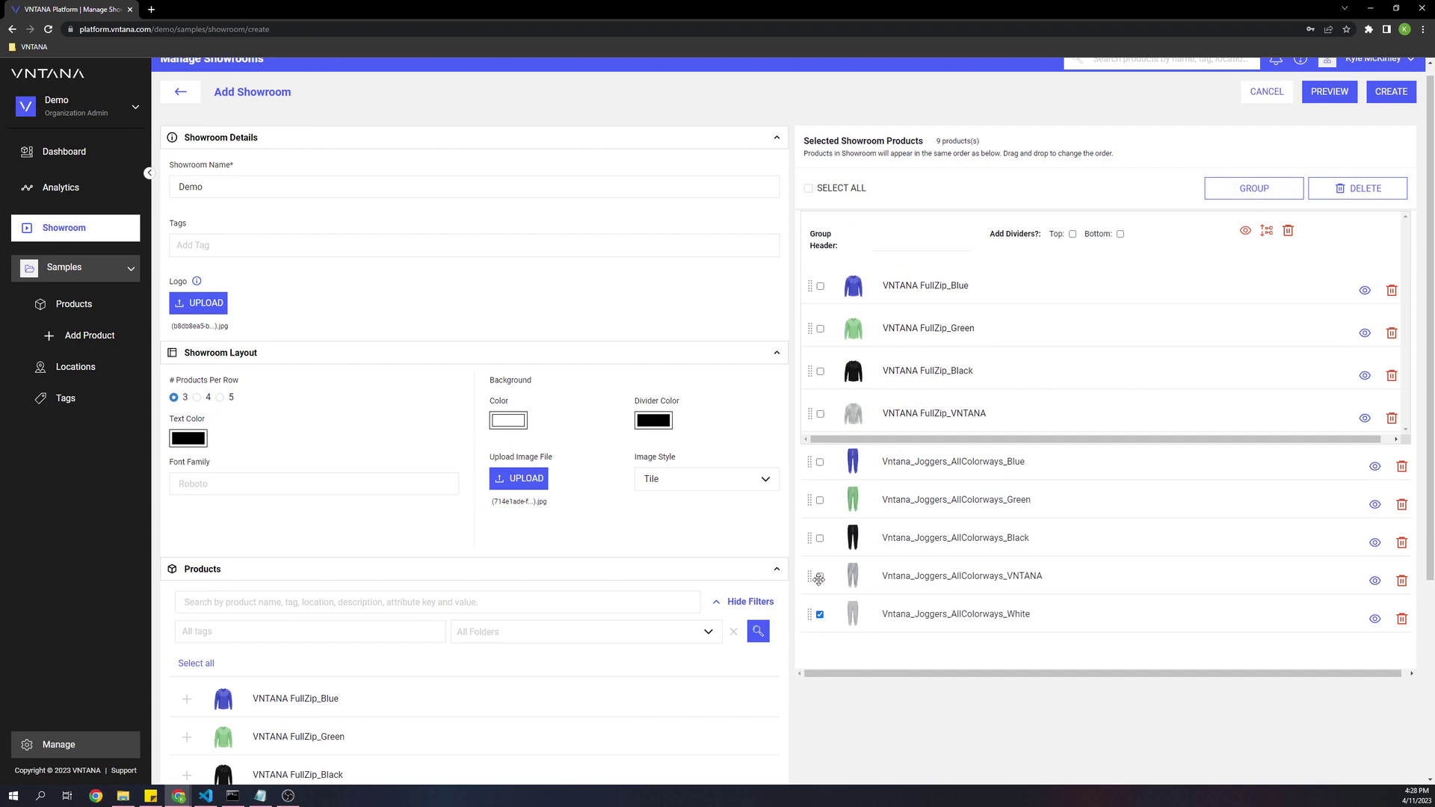
pyautogui.click(820, 576)
pyautogui.click(820, 539)
pyautogui.click(820, 500)
pyautogui.click(820, 461)
pyautogui.click(1248, 192)
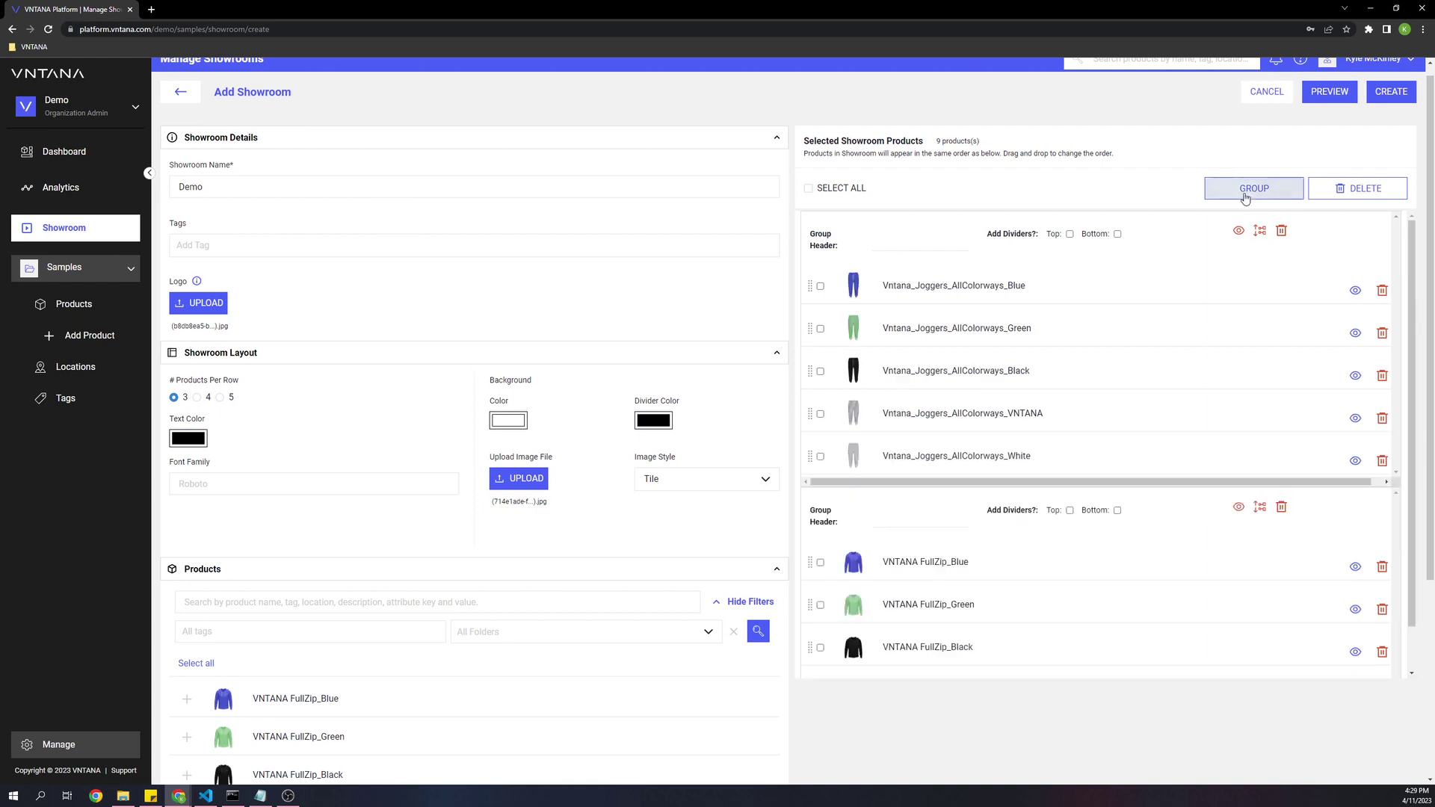
# Set the group header of the FullZip group to Jackets and of the joggers group to Joggers
pyautogui.click(886, 520)
pyautogui.write('Jackets')
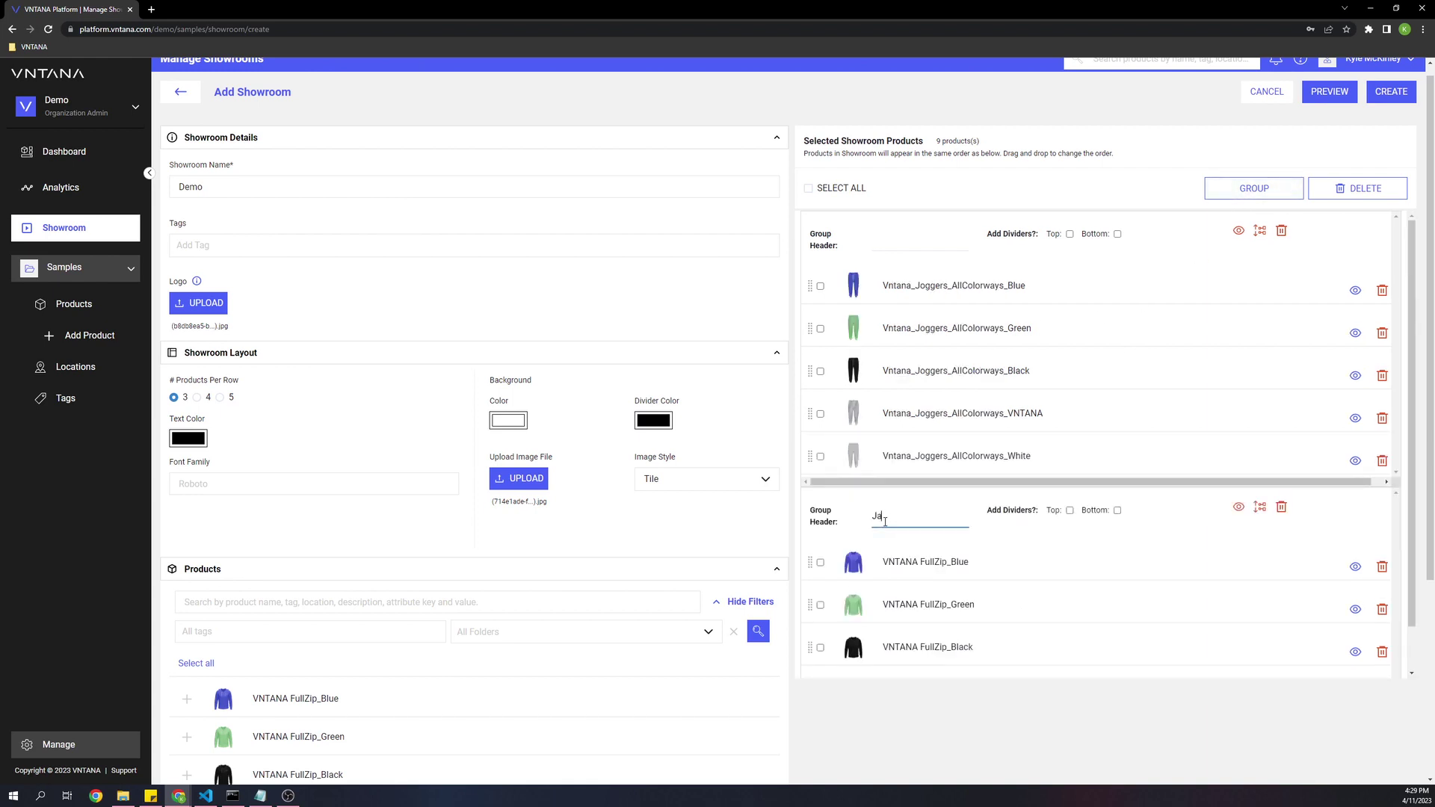
pyautogui.click(892, 245)
pyautogui.write('Joggers')
pyautogui.scroll(-5, 1033, 555)
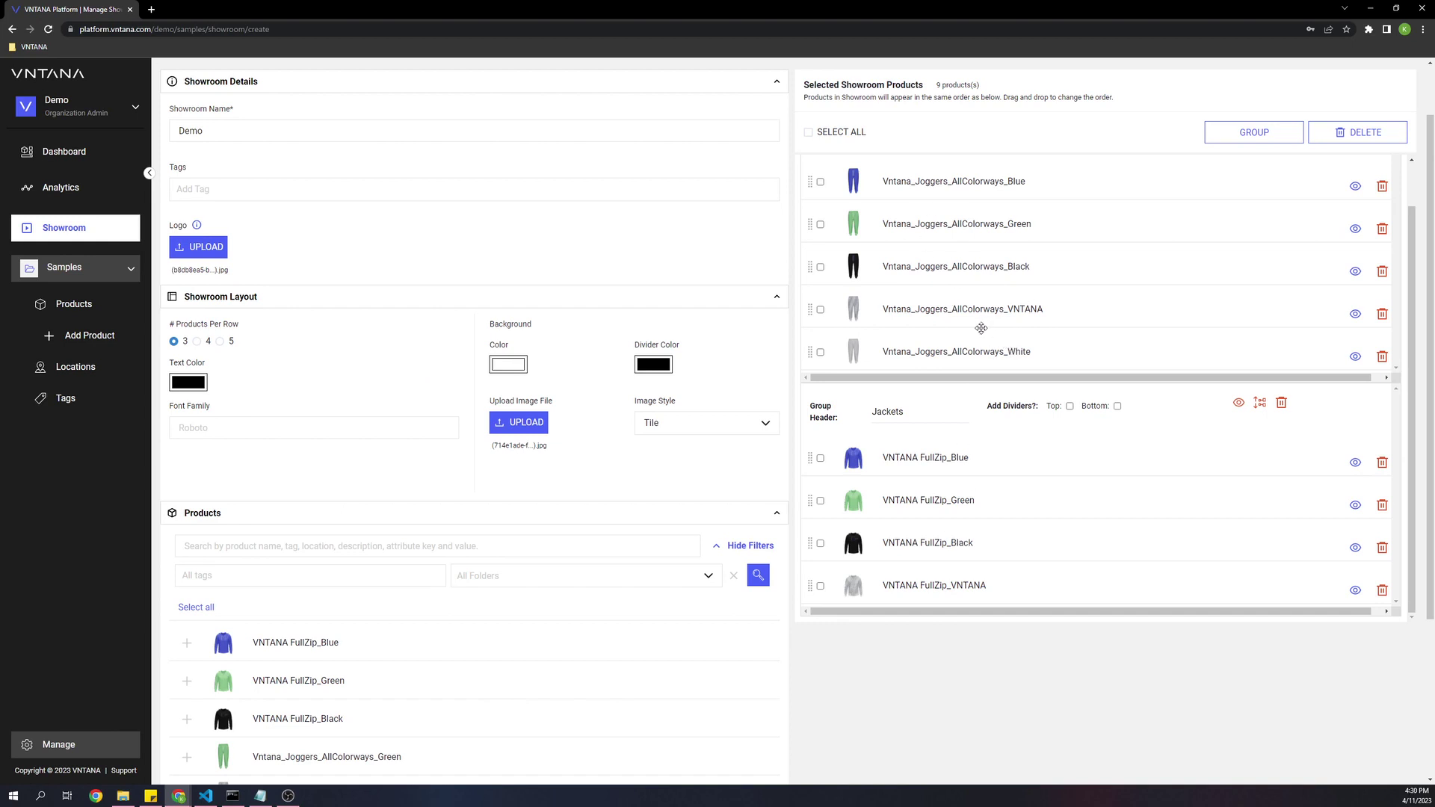
# Preview the showroom and examine the layout, divider and product names of its Joggers and Jackets groups
pyautogui.scroll(2, 1053, 294)
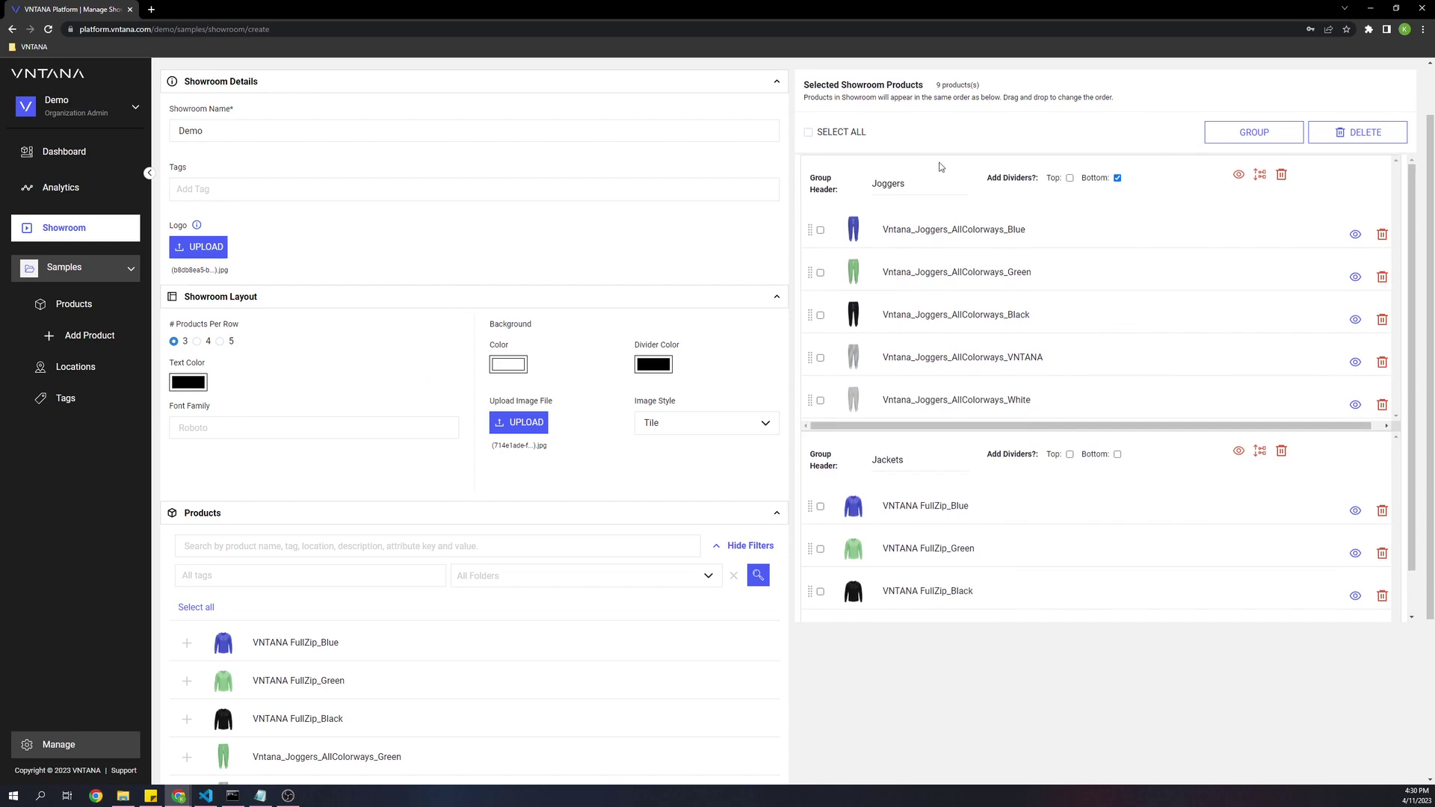
pyautogui.scroll(1, 937, 166)
pyautogui.click(1328, 112)
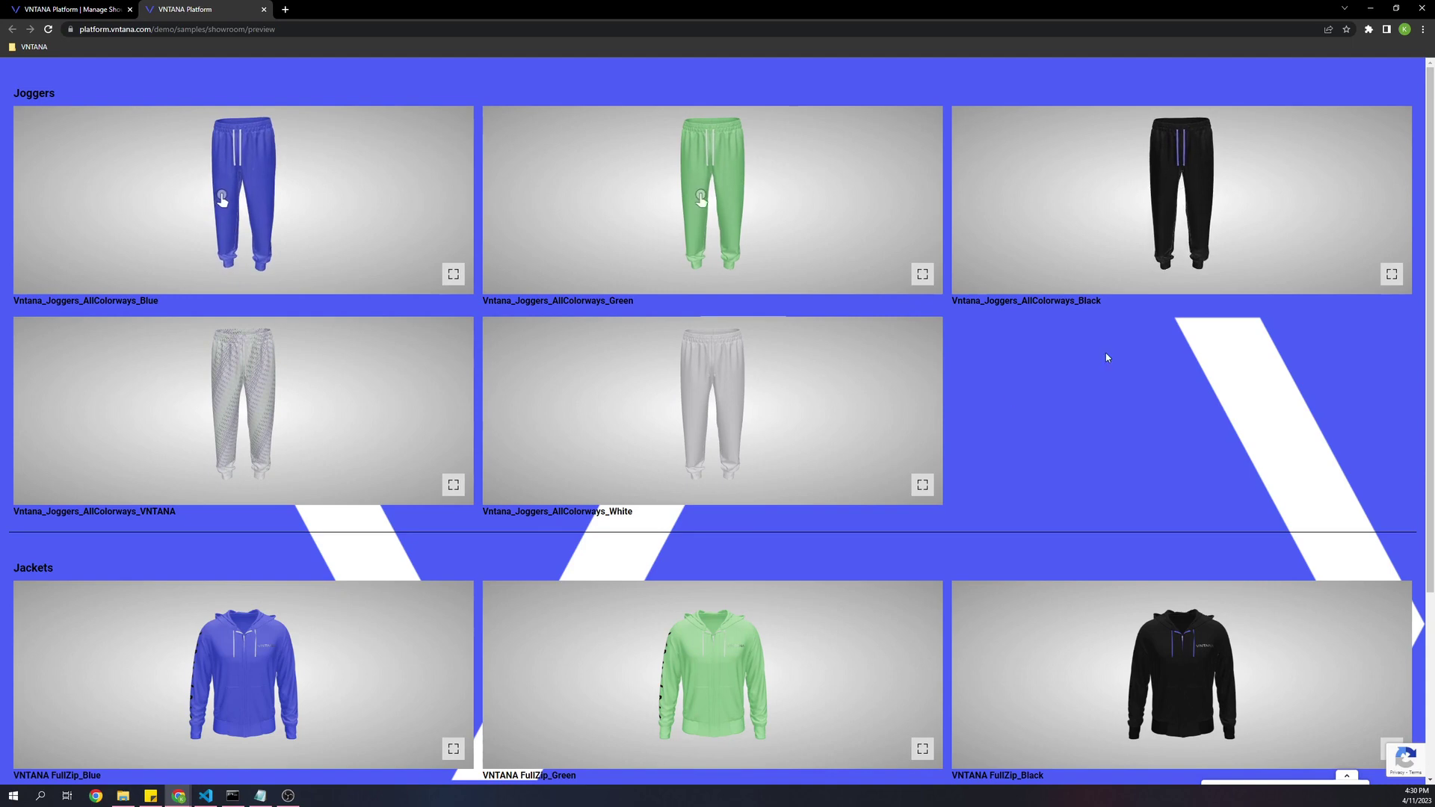
pyautogui.scroll(-1, 184, 539)
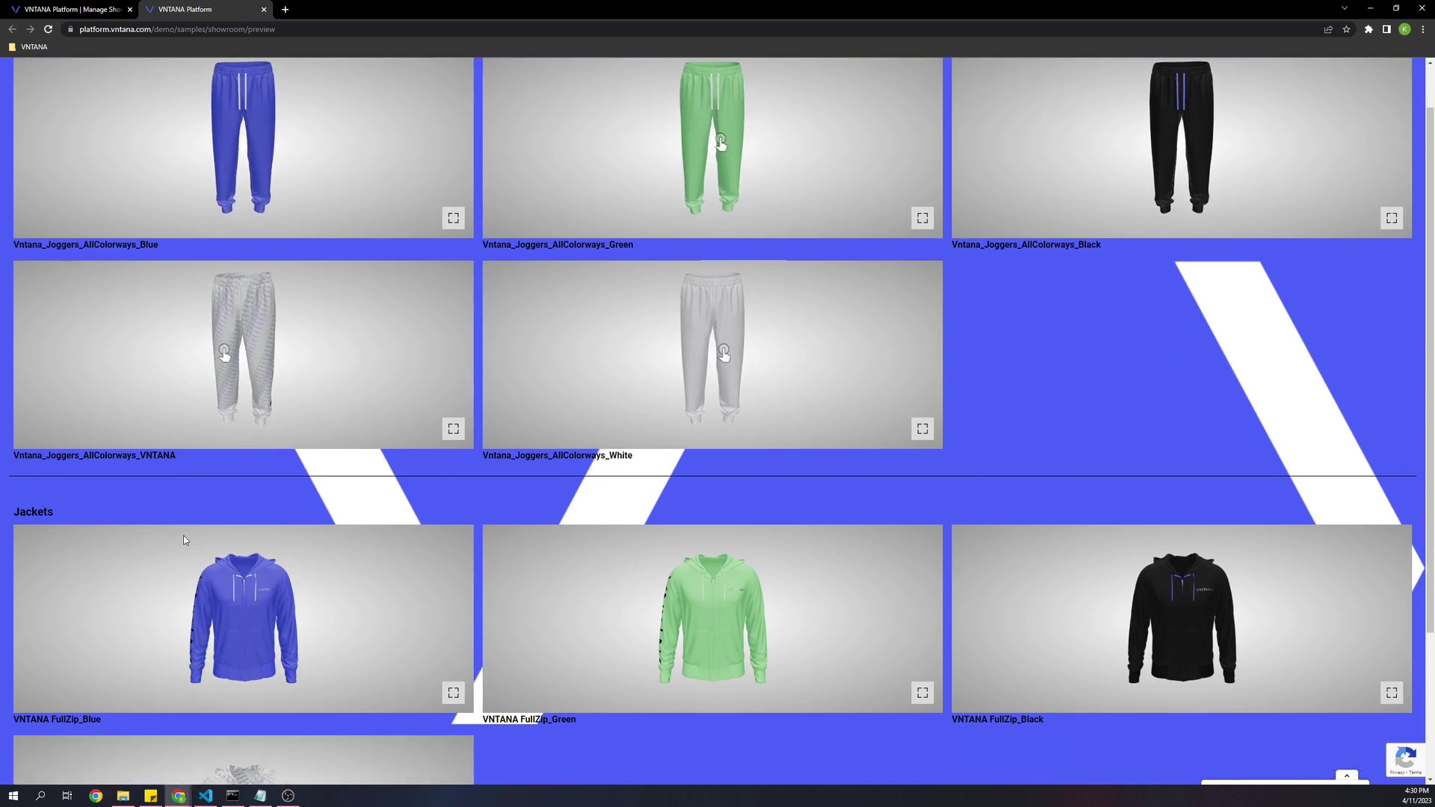
pyautogui.scroll(-2, 45, 550)
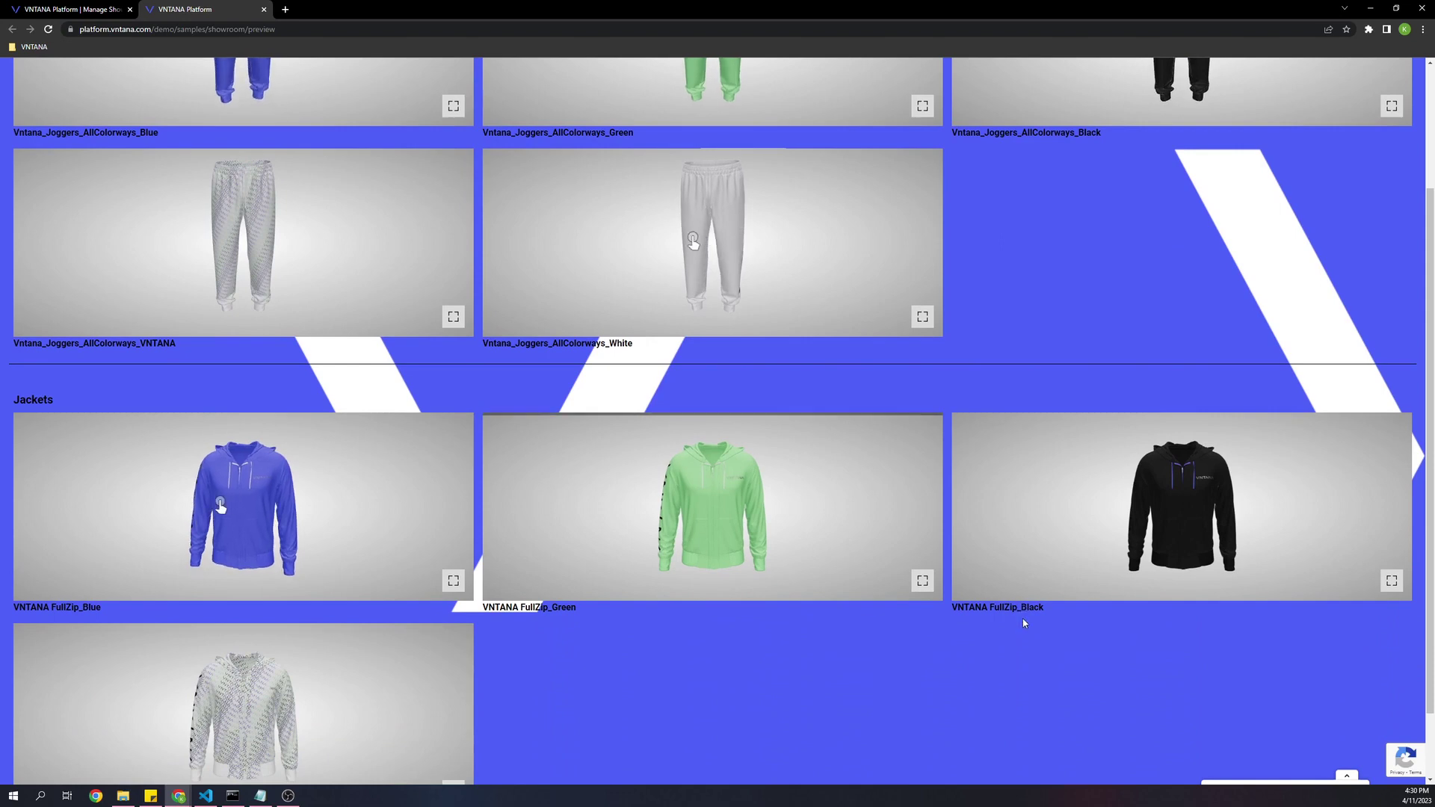
pyautogui.scroll(-1, 1022, 621)
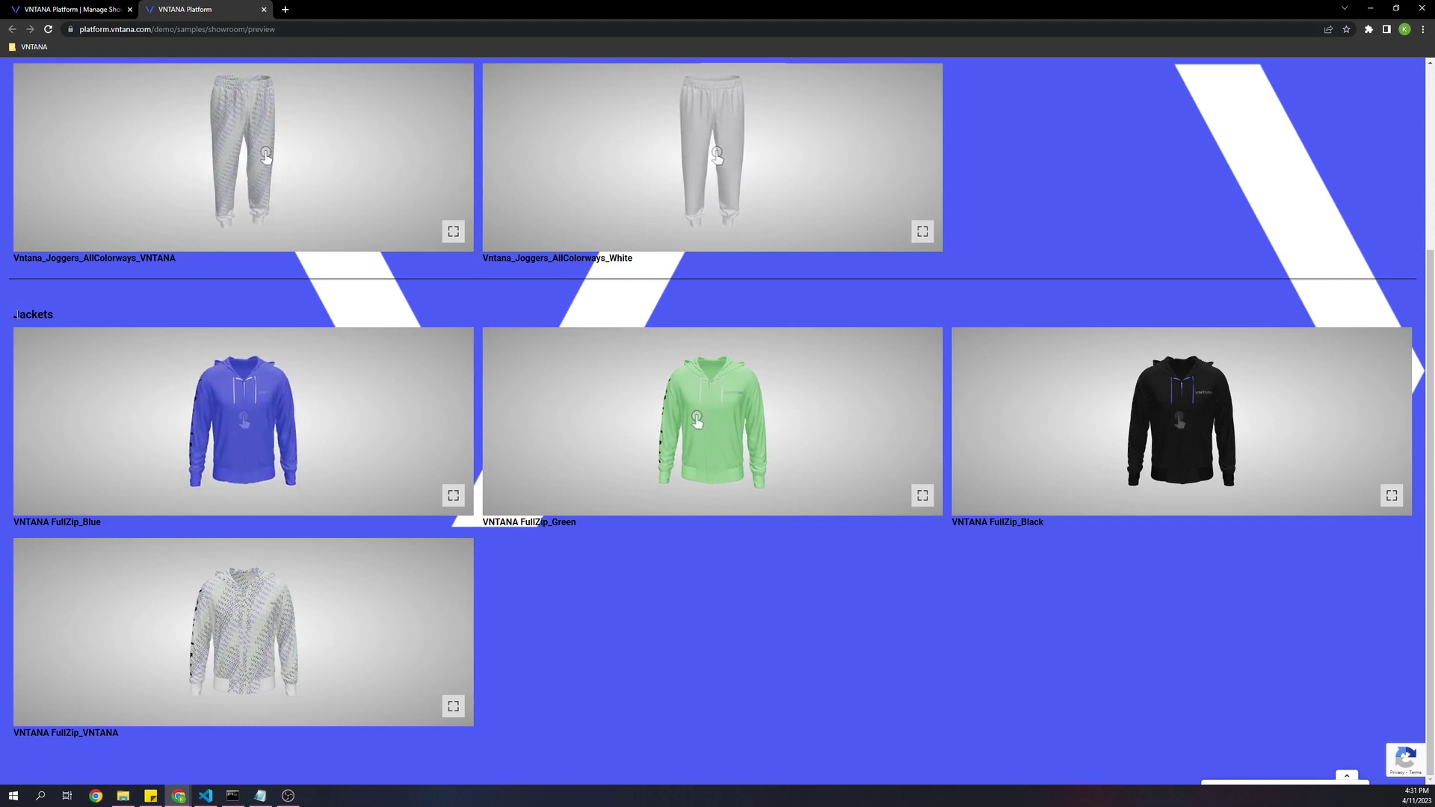
pyautogui.scroll(3, 20, 306)
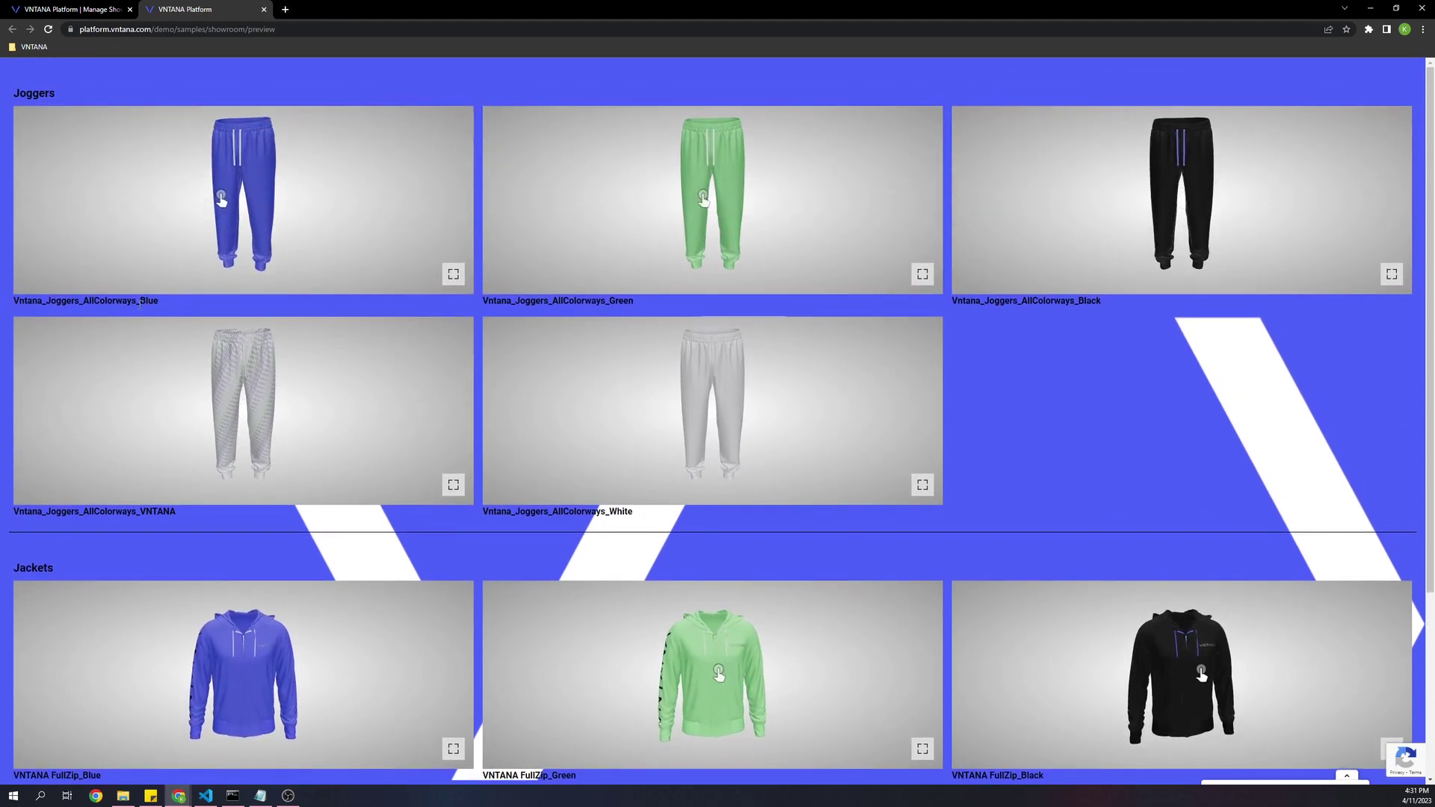
pyautogui.moveTo(158, 301); pyautogui.dragTo(18, 302)
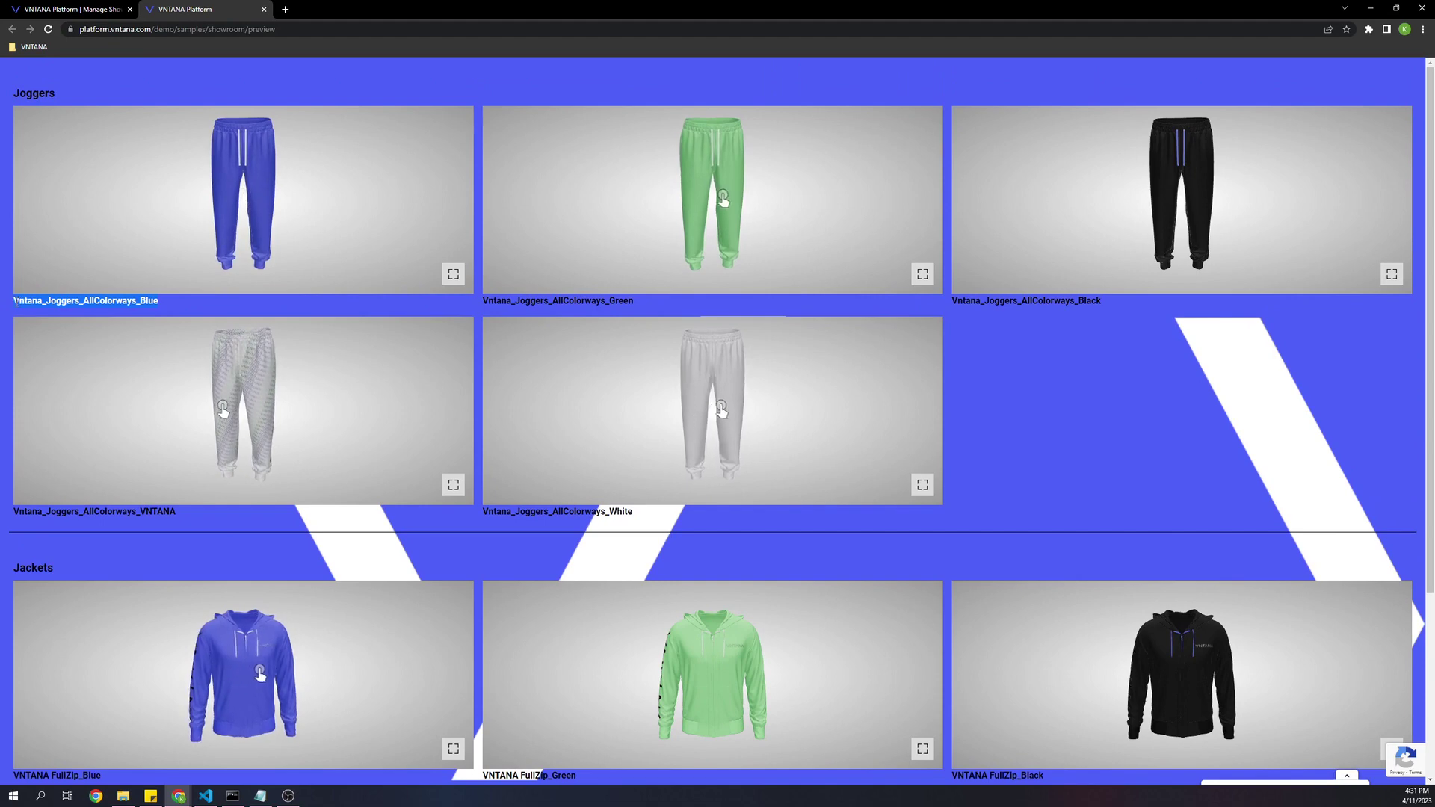
pyautogui.click(166, 303)
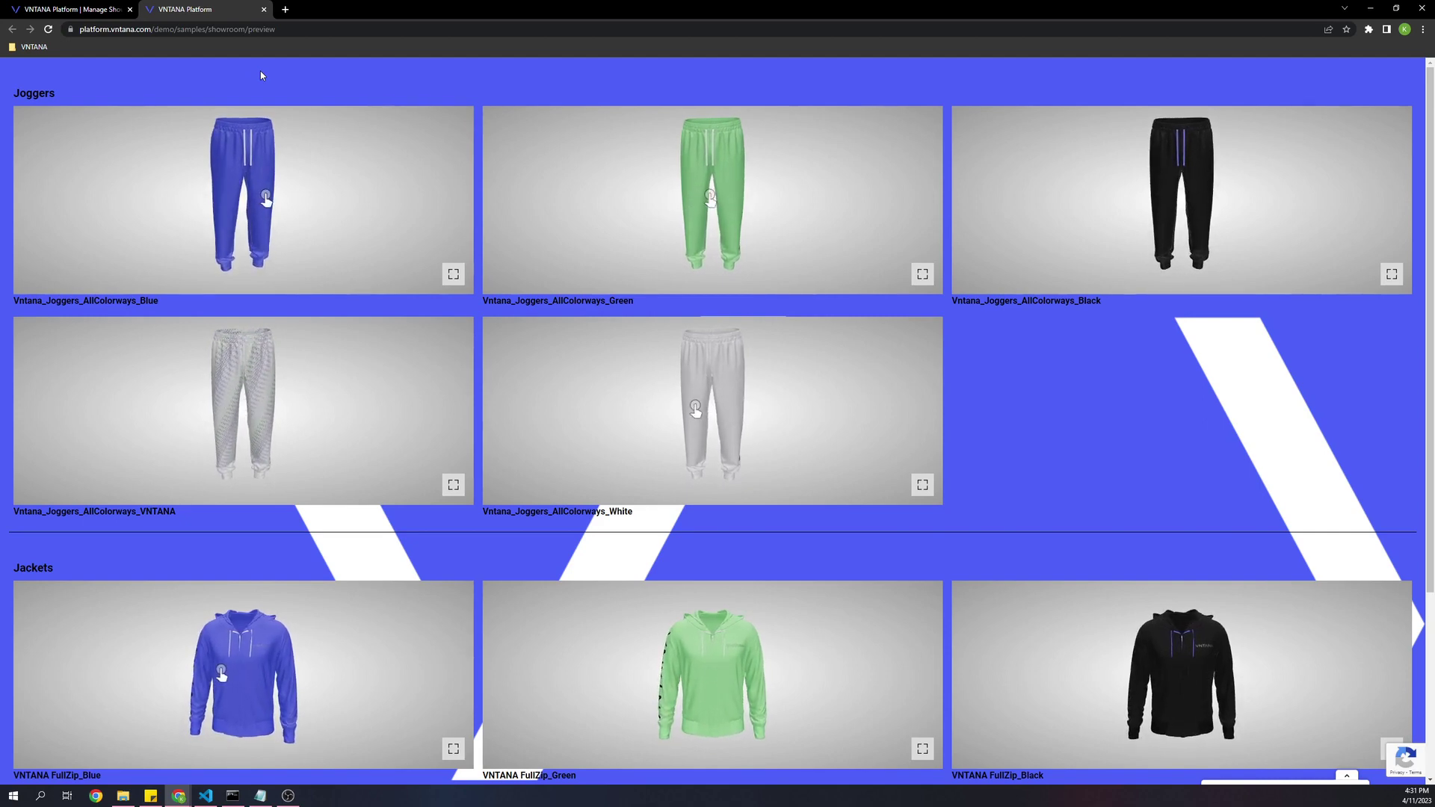
pyautogui.click(263, 9)
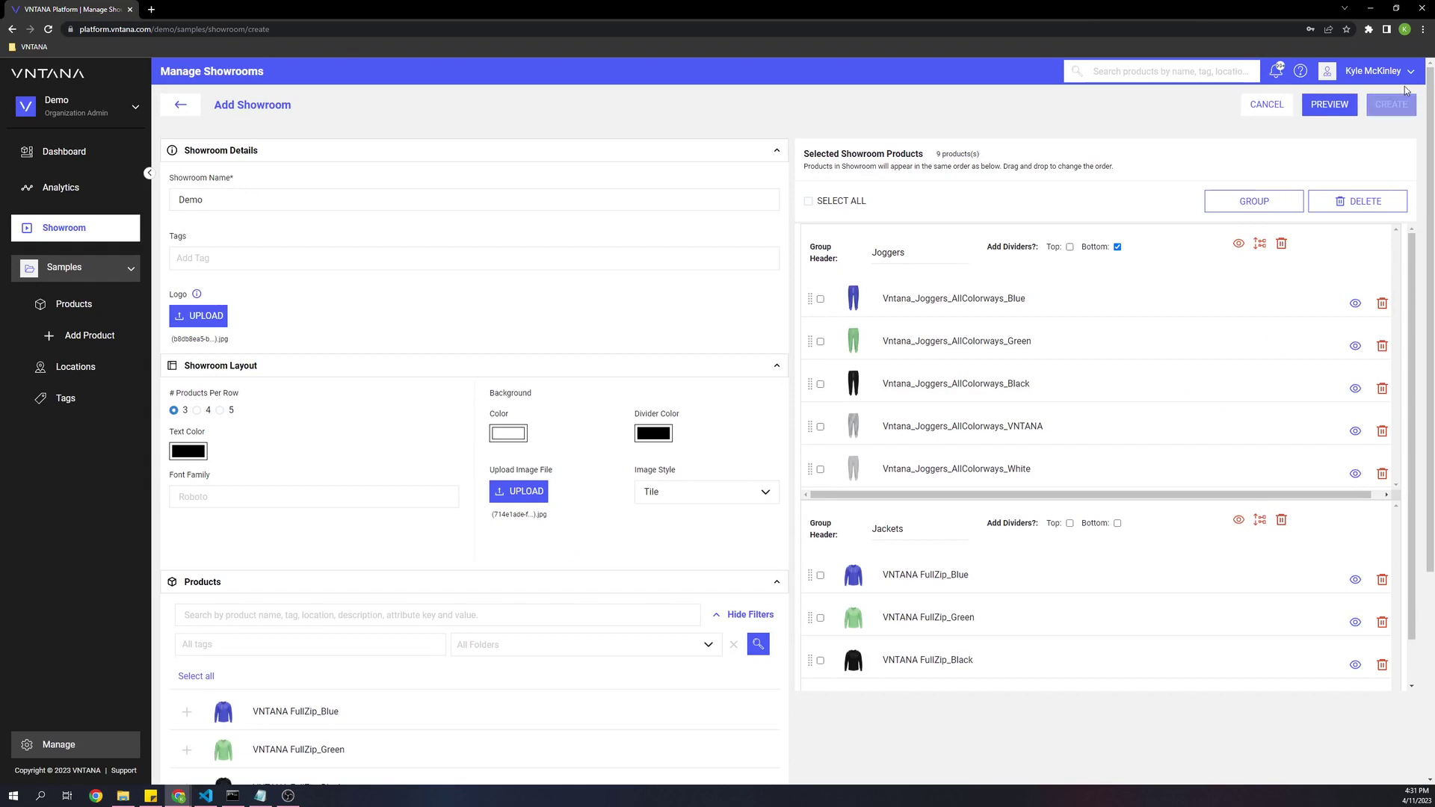
# Create the showroom and reopen its details from the list of showrooms
pyautogui.click(1391, 104)
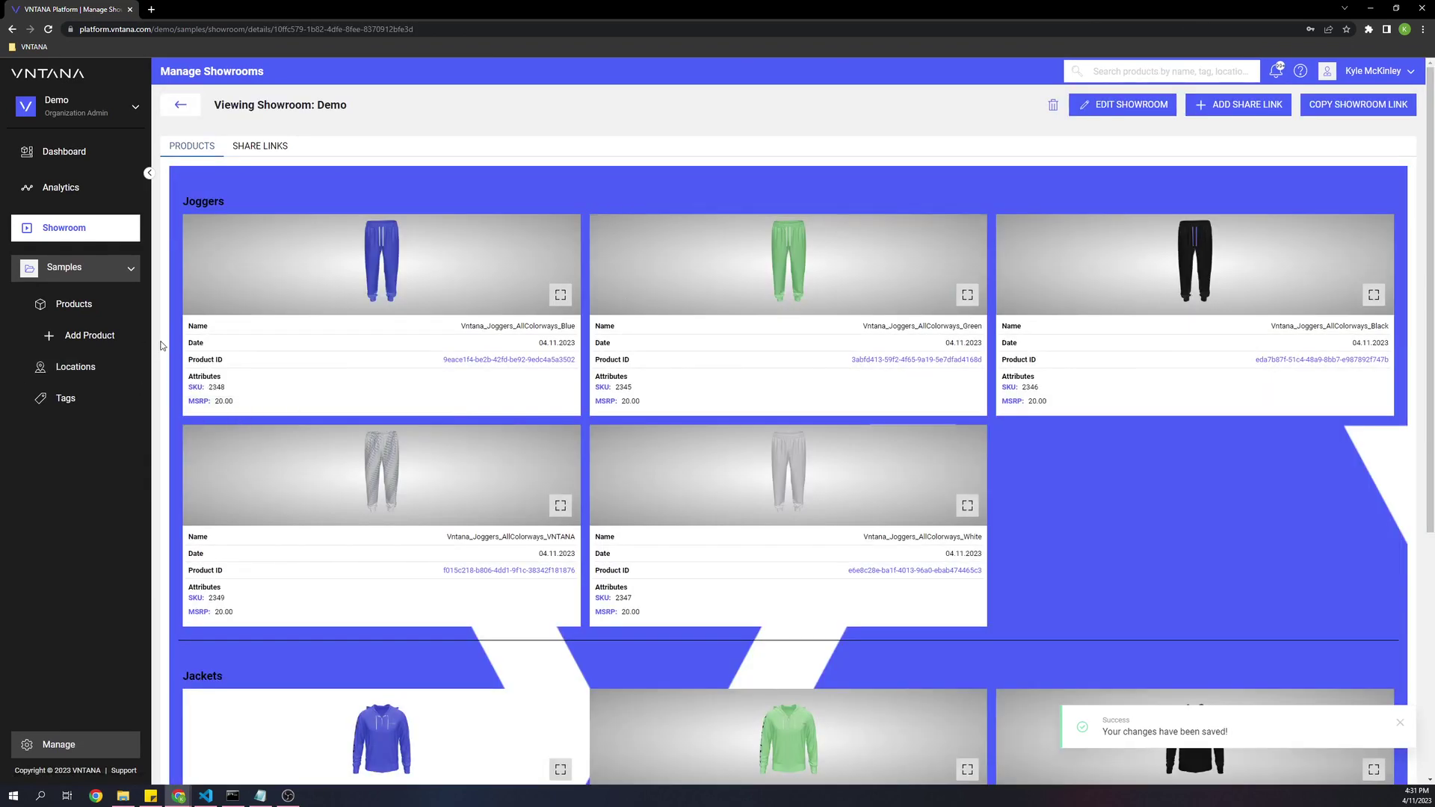
pyautogui.click(180, 104)
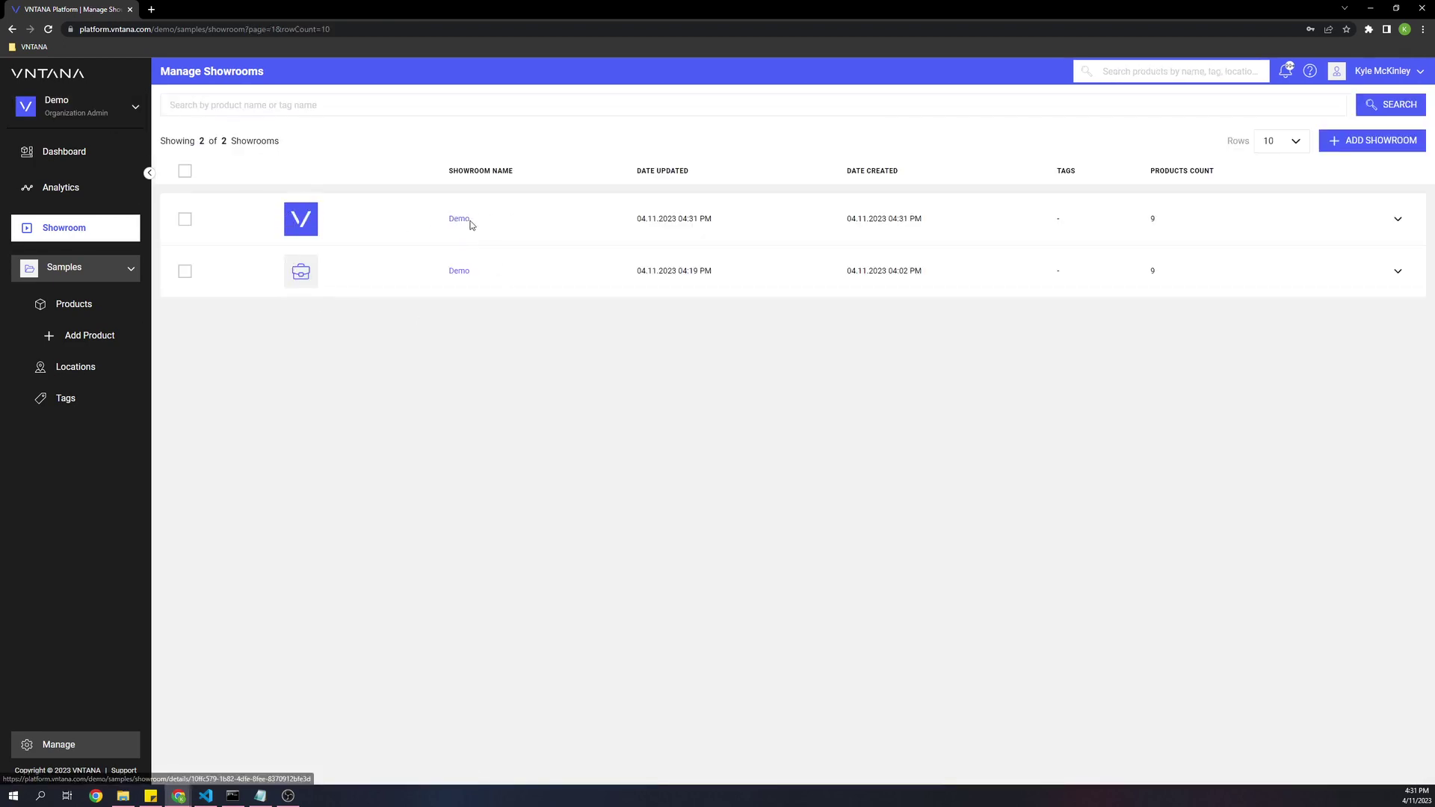
pyautogui.click(463, 221)
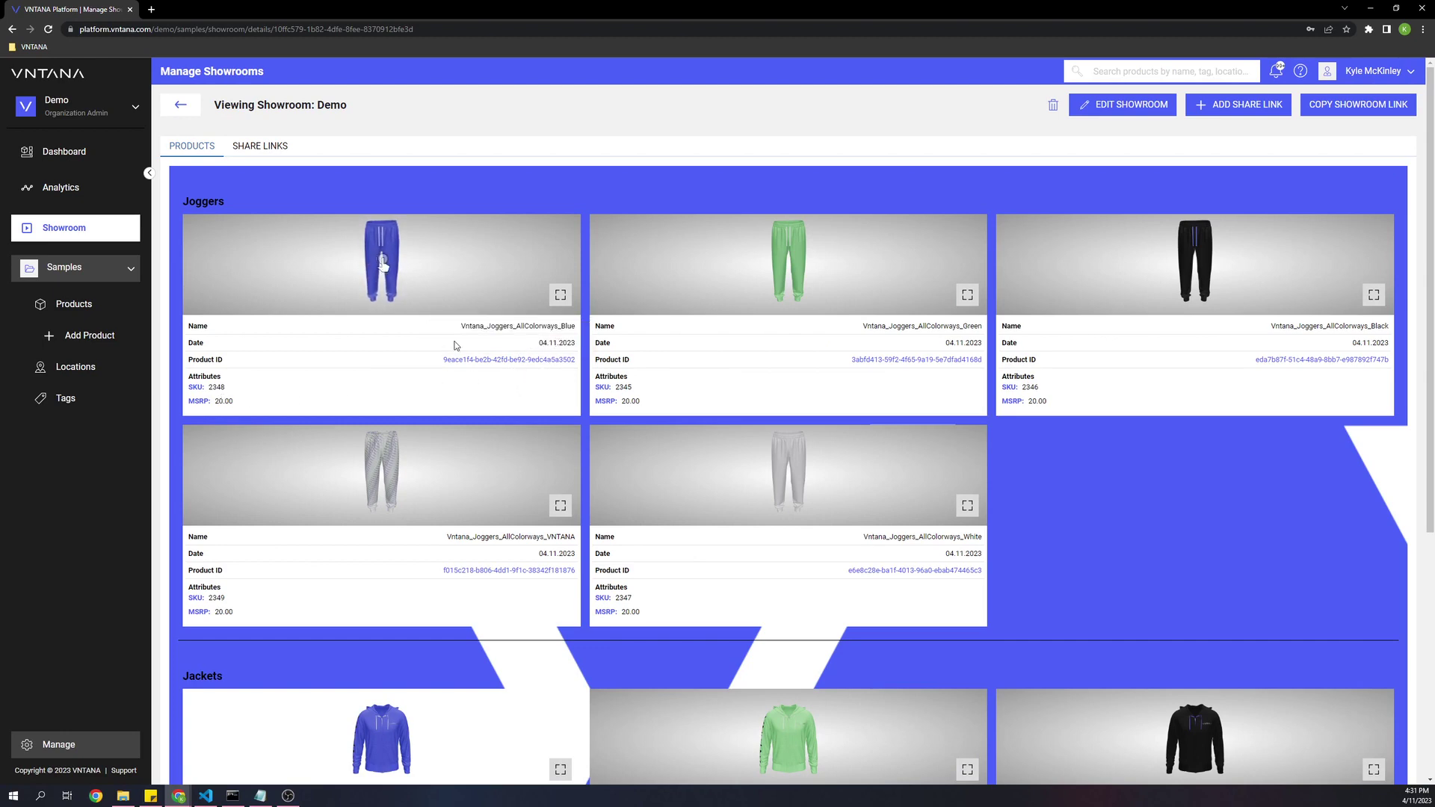
# Review the SKU and MSRP attributes shown under the jackets and joggers of the Demo showroom
pyautogui.scroll(-5, 823, 484)
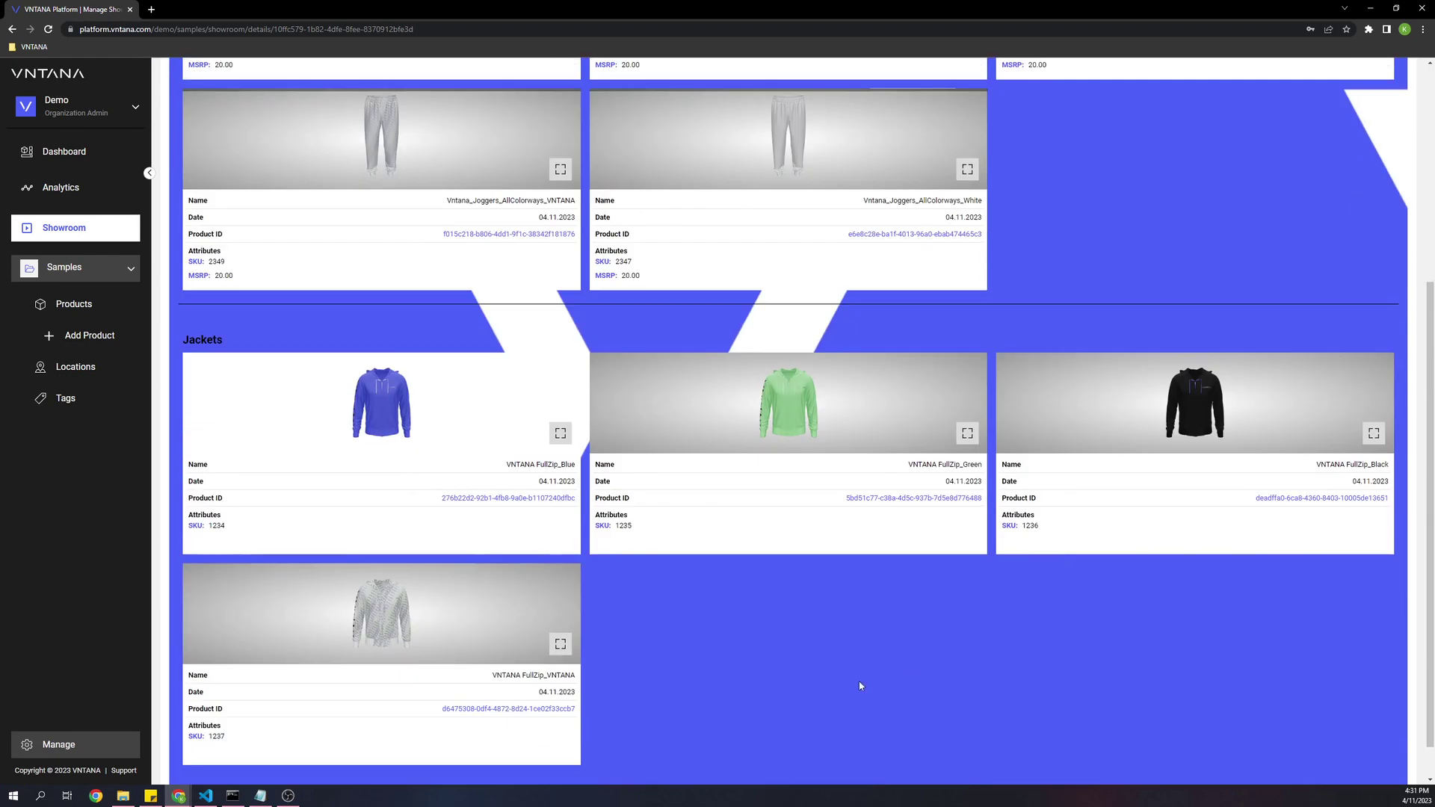
pyautogui.moveTo(223, 736); pyautogui.dragTo(187, 737)
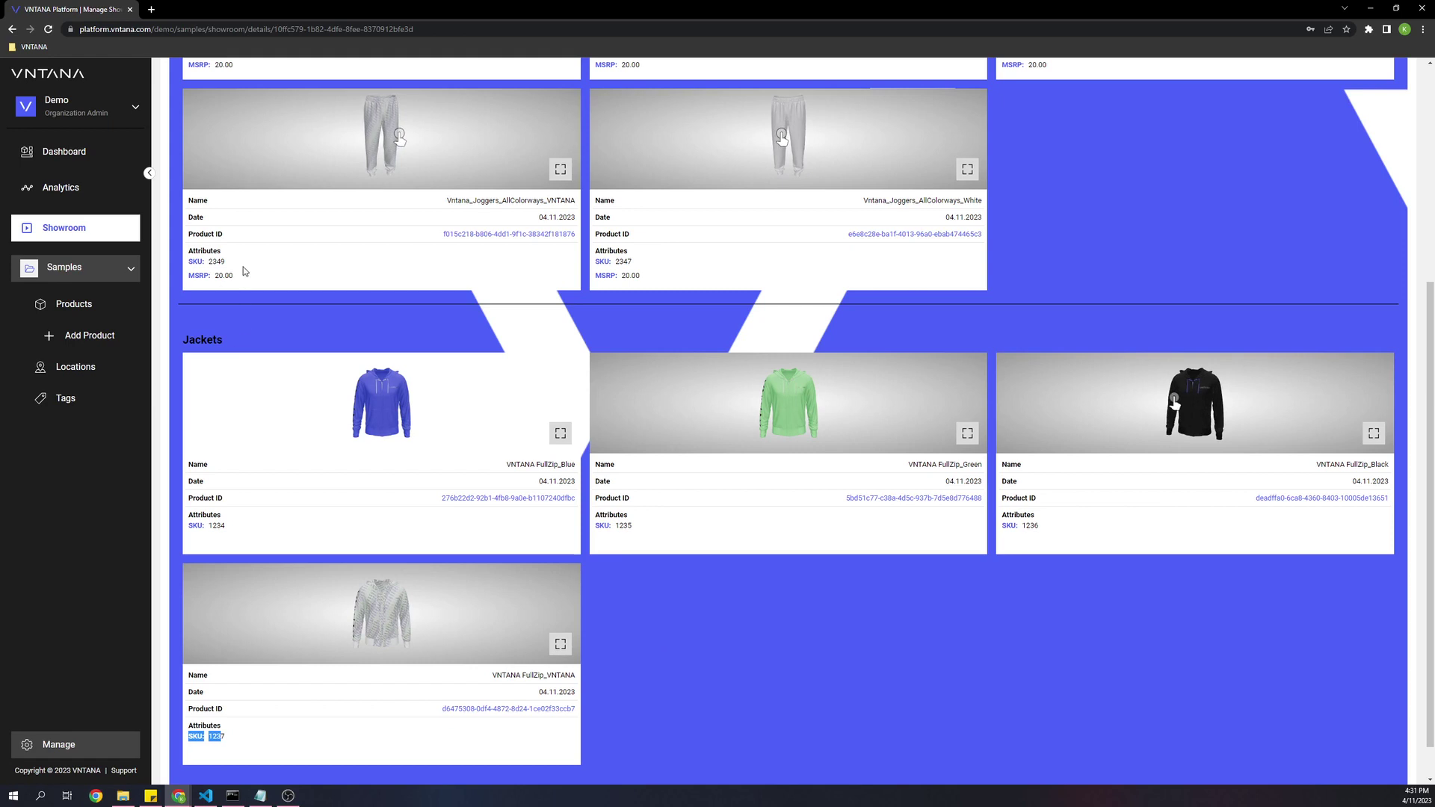
pyautogui.moveTo(234, 277); pyautogui.dragTo(194, 261)
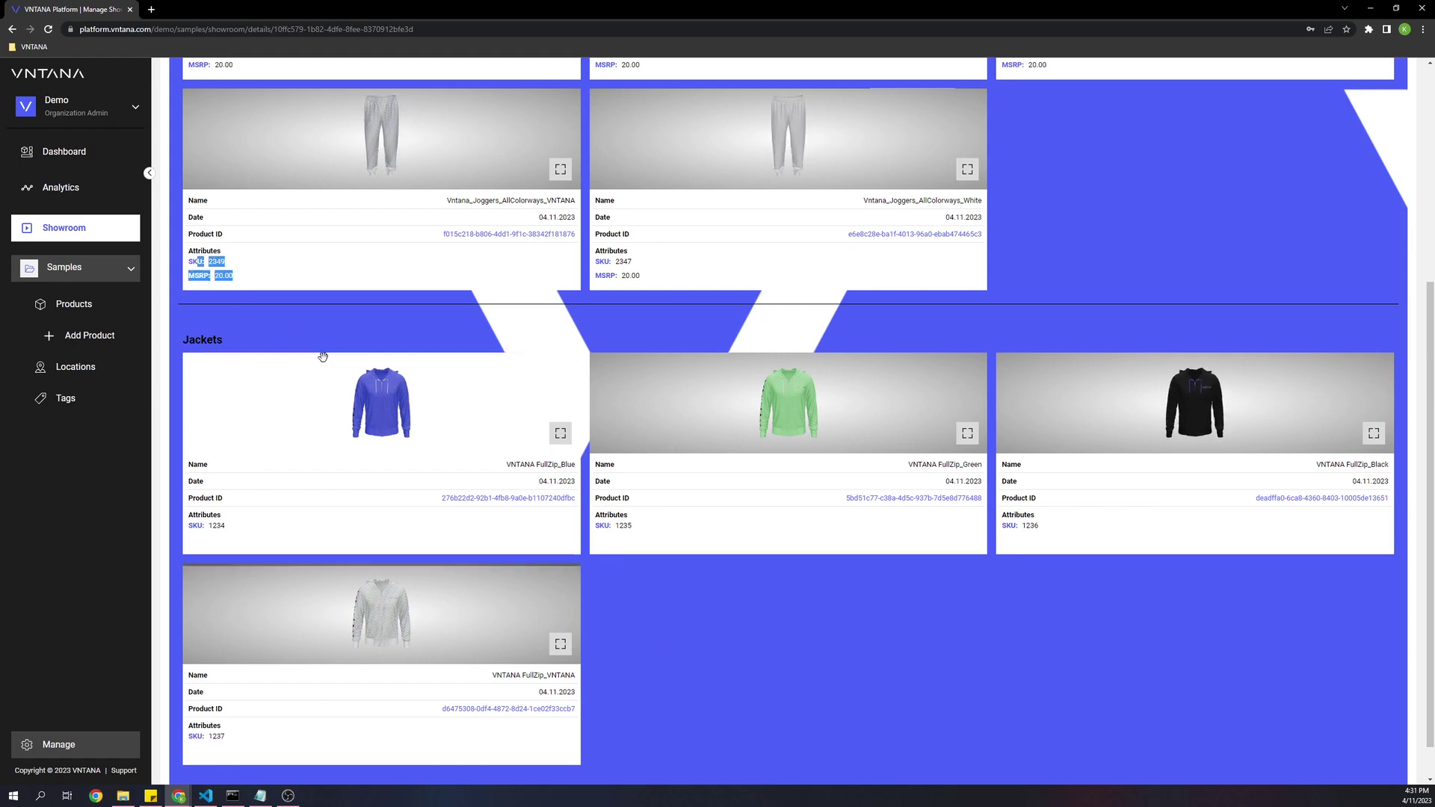
pyautogui.scroll(5, 256, 356)
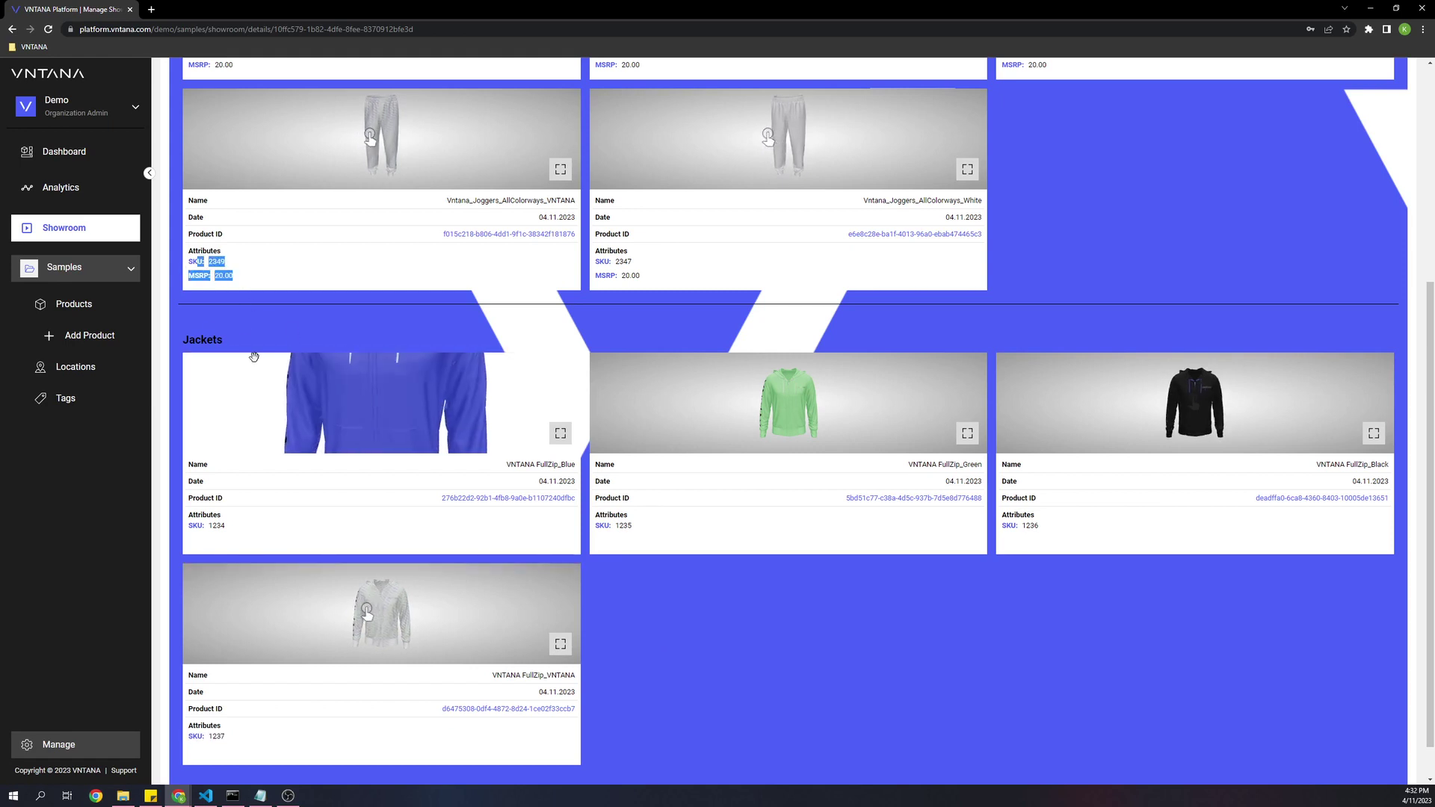
pyautogui.scroll(5, 177, 318)
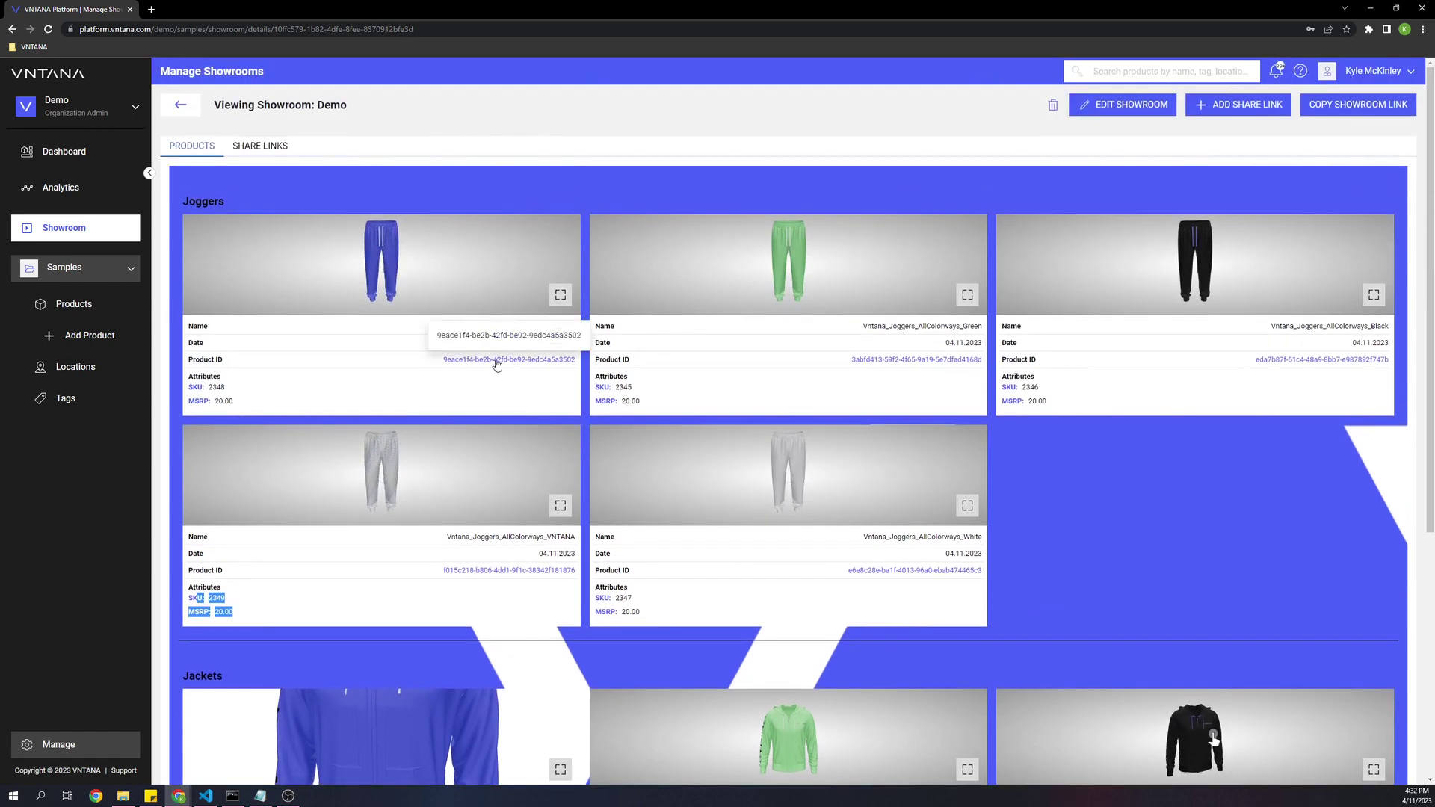
# View the product page of Vntana_Joggers_AllColorways_Blue through its product ID and return to the newest Demo showroom
pyautogui.click(497, 362)
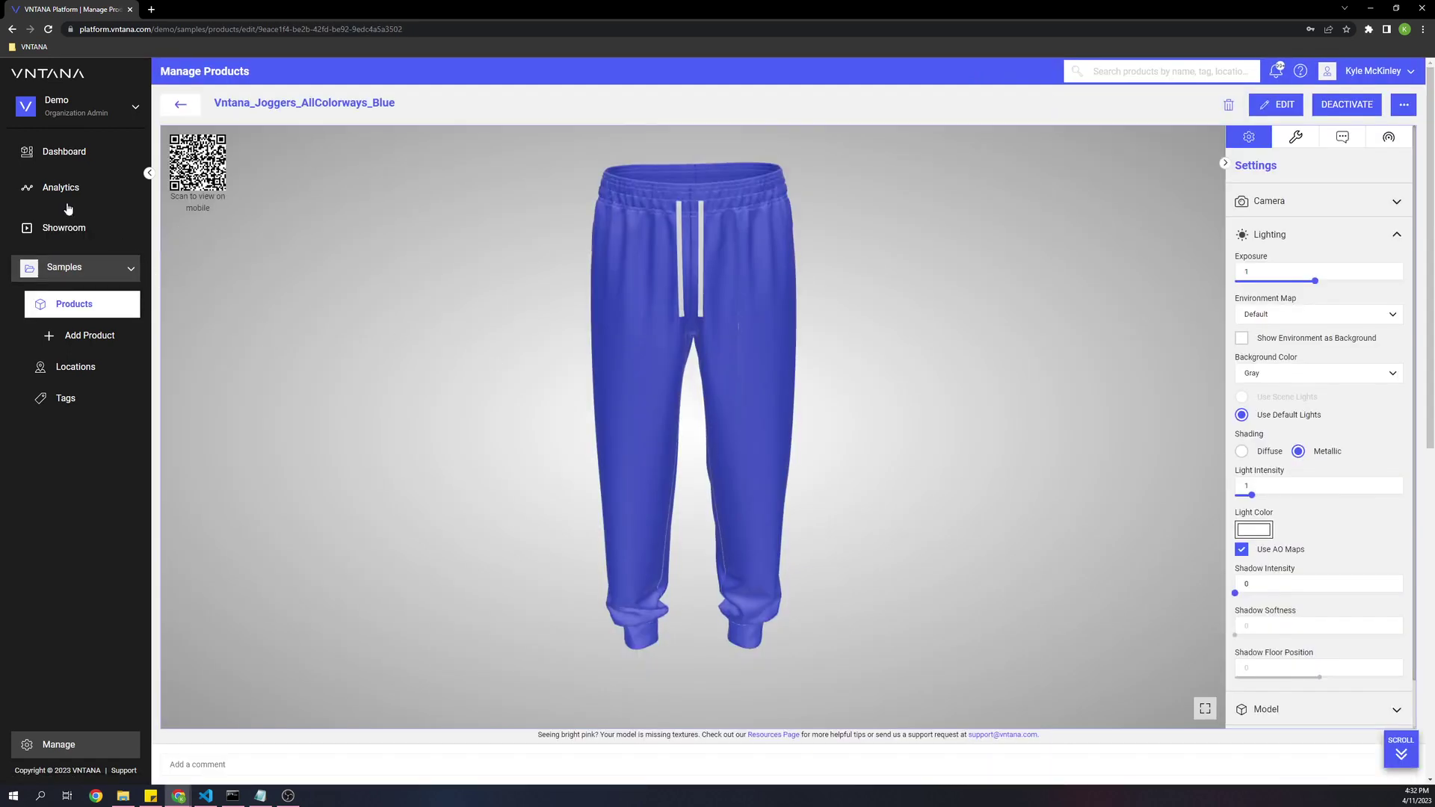
pyautogui.click(66, 227)
pyautogui.click(457, 219)
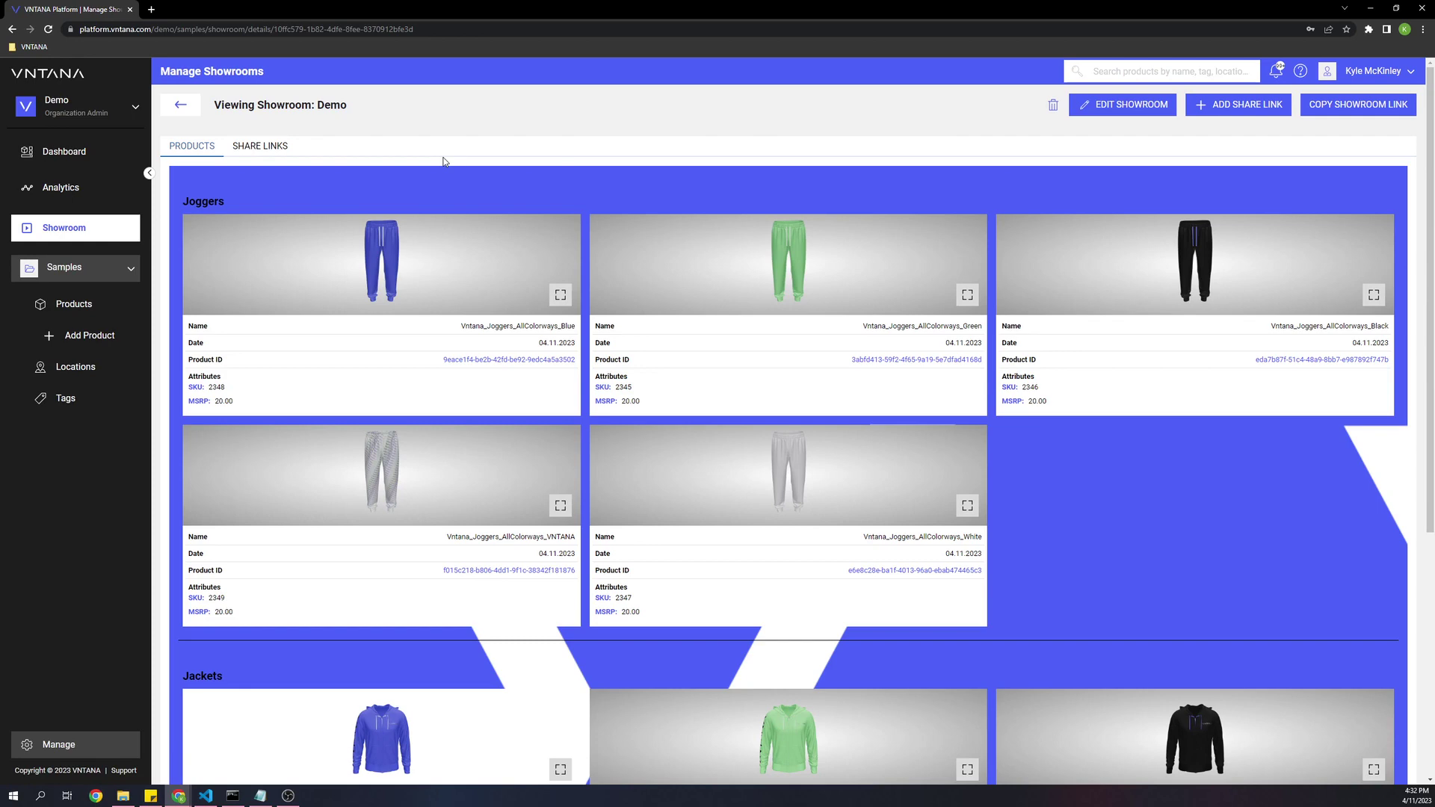
# Copy the Demo showroom's link, view the public showroom in a separate browser tab and close it
pyautogui.click(1361, 106)
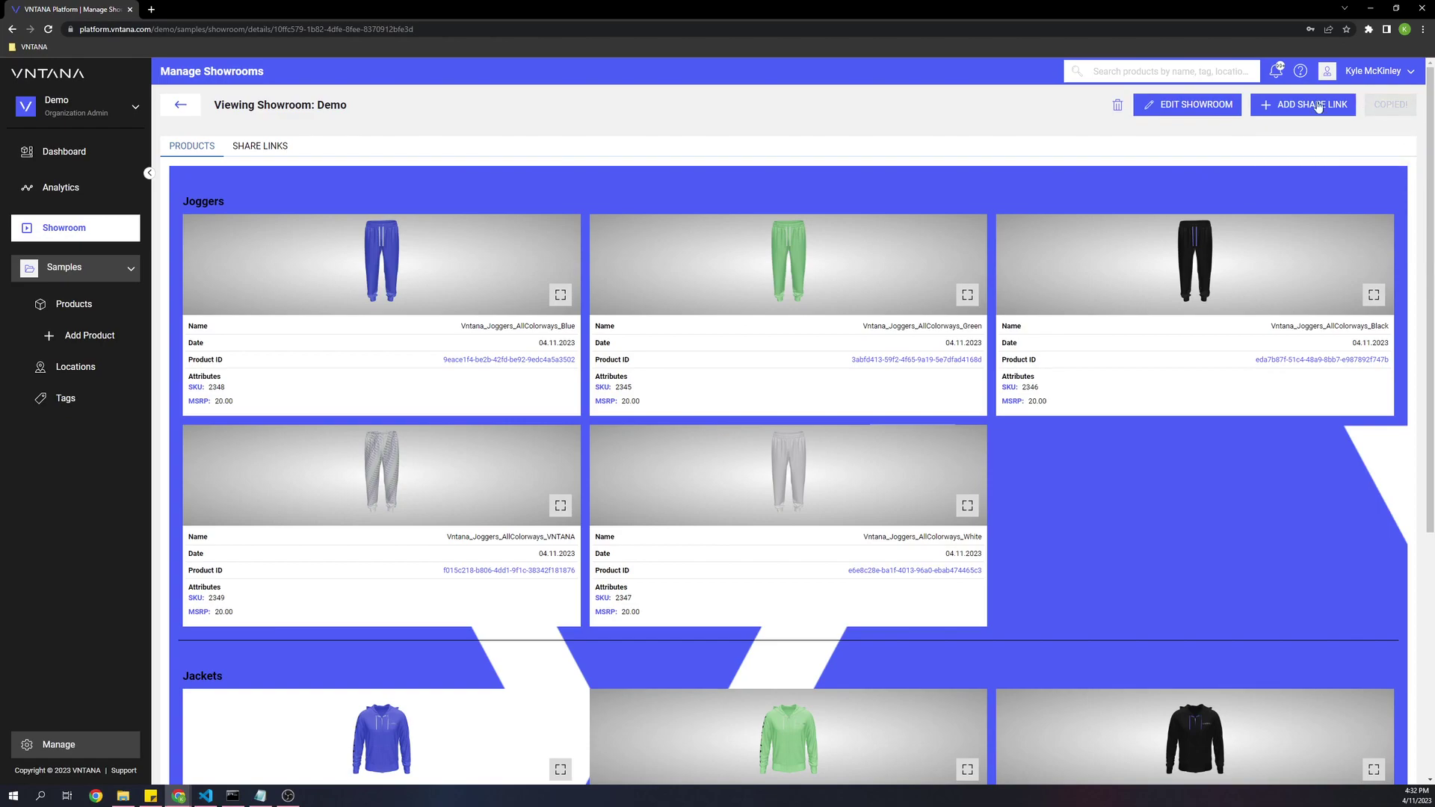
pyautogui.click(152, 10)
pyautogui.hotkey('ctrl', 'v')
pyautogui.press('Return')
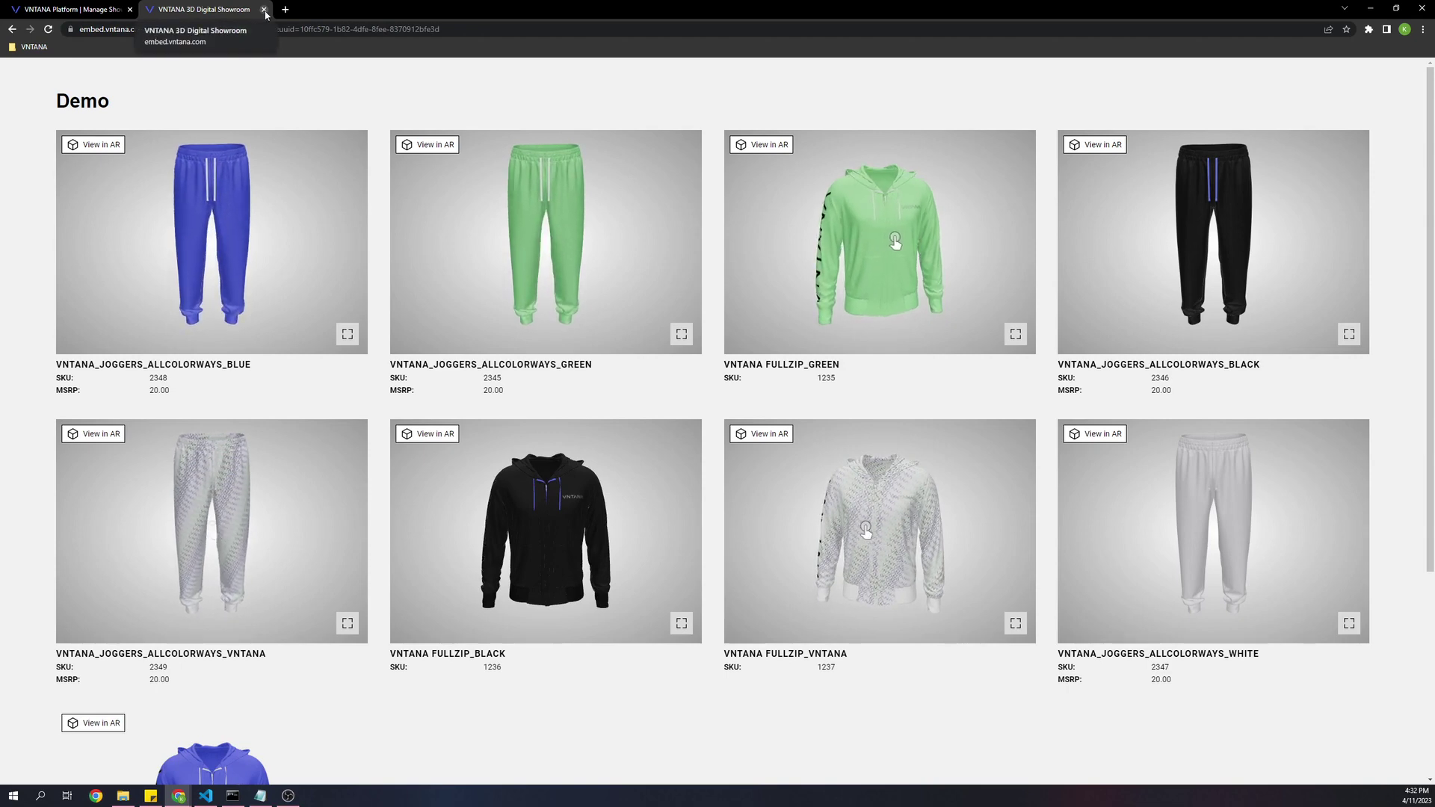
pyautogui.click(263, 9)
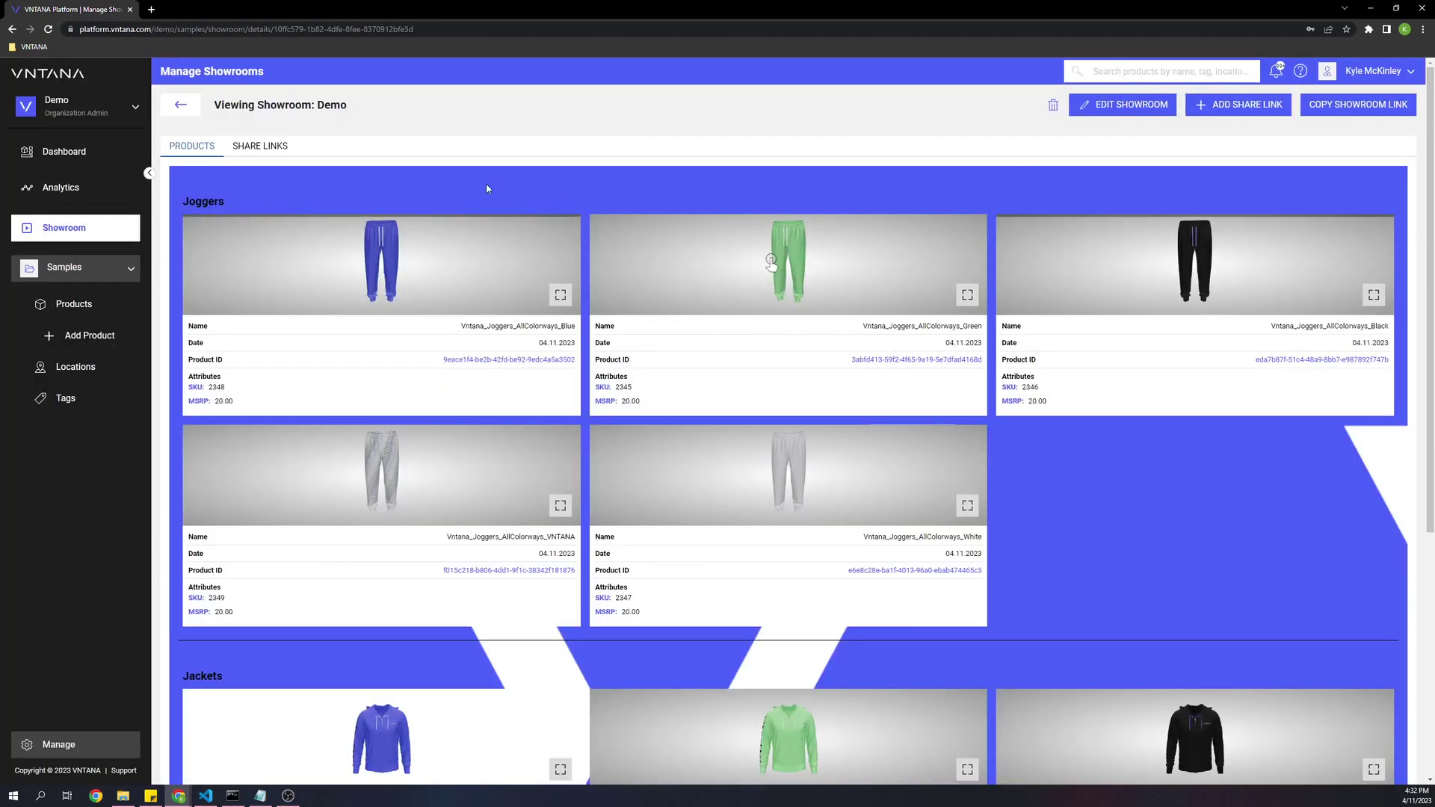
# Start a share link for the showroom with customer name Demo and VNTANA_V_128x128_BlueonWhite.png as the customer logo
pyautogui.click(261, 147)
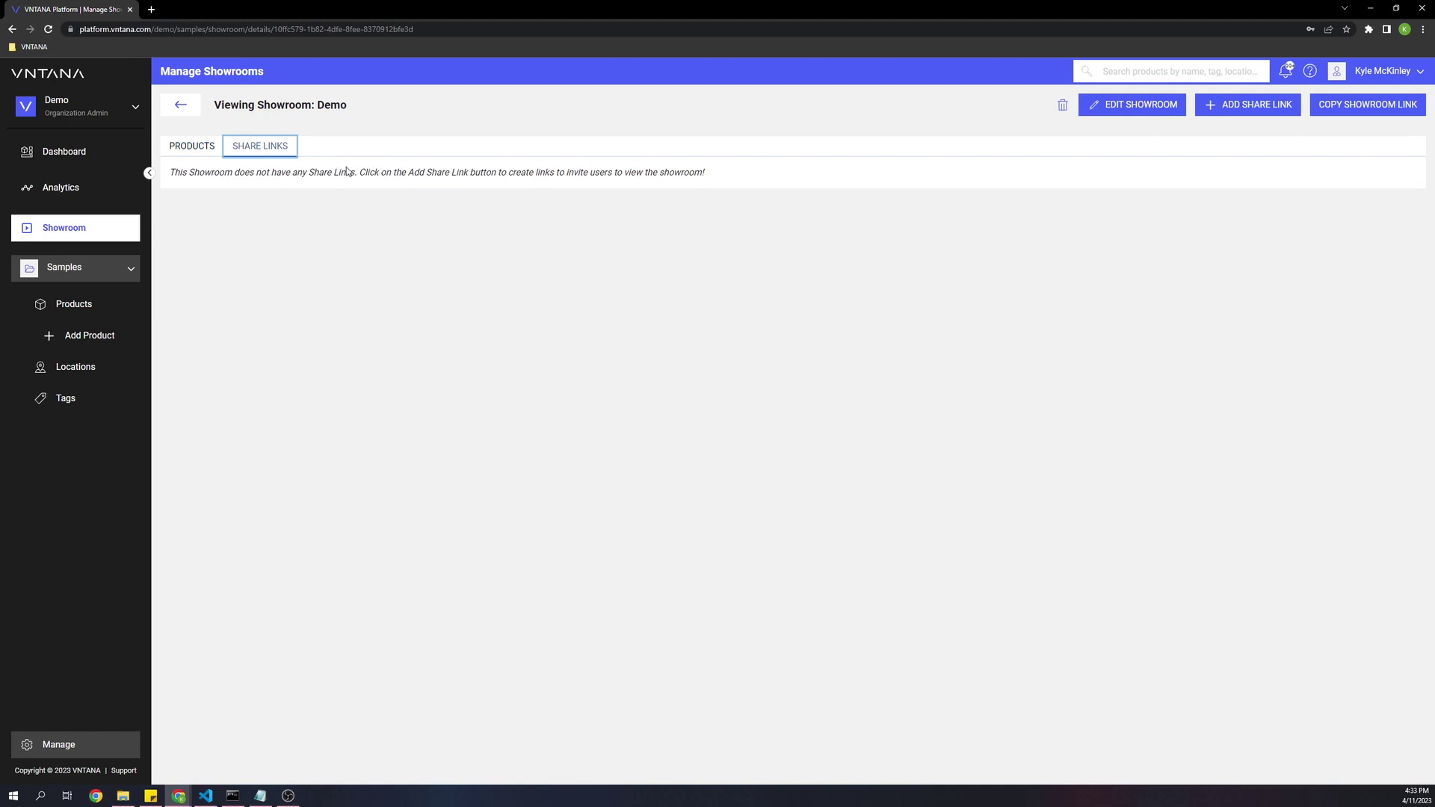
pyautogui.click(1253, 104)
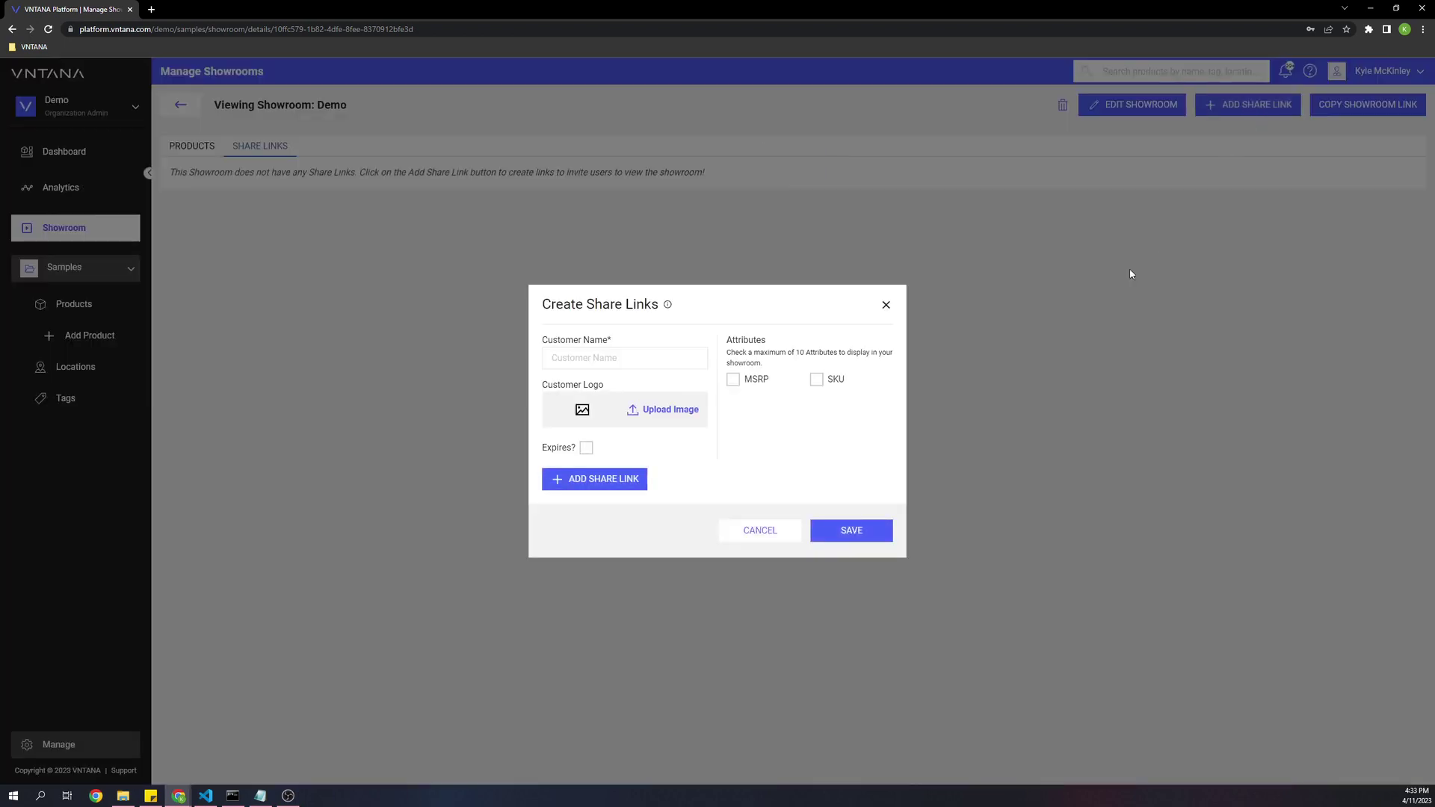
pyautogui.click(597, 359)
pyautogui.write('Demo')
pyautogui.click(664, 415)
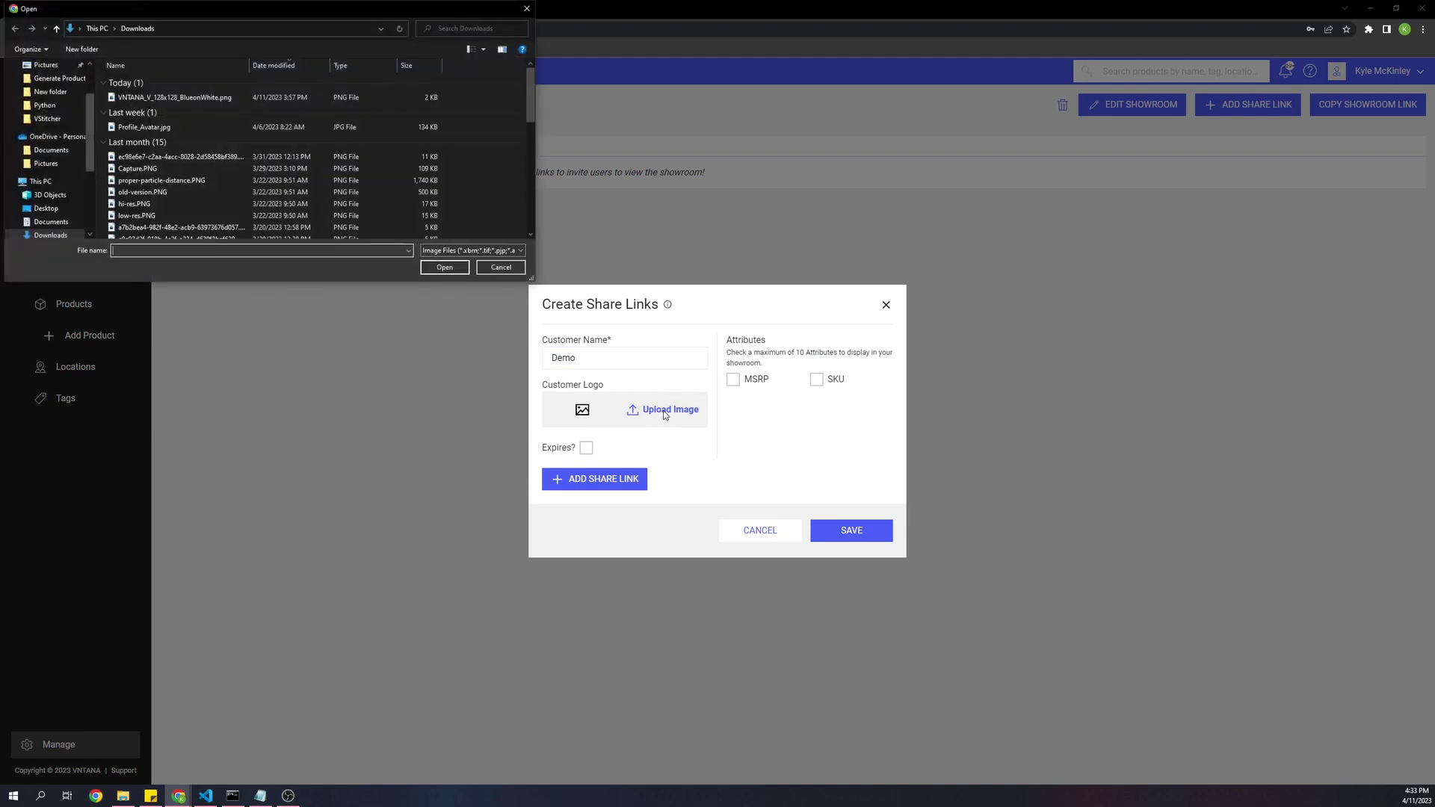
pyautogui.doubleClick(183, 99)
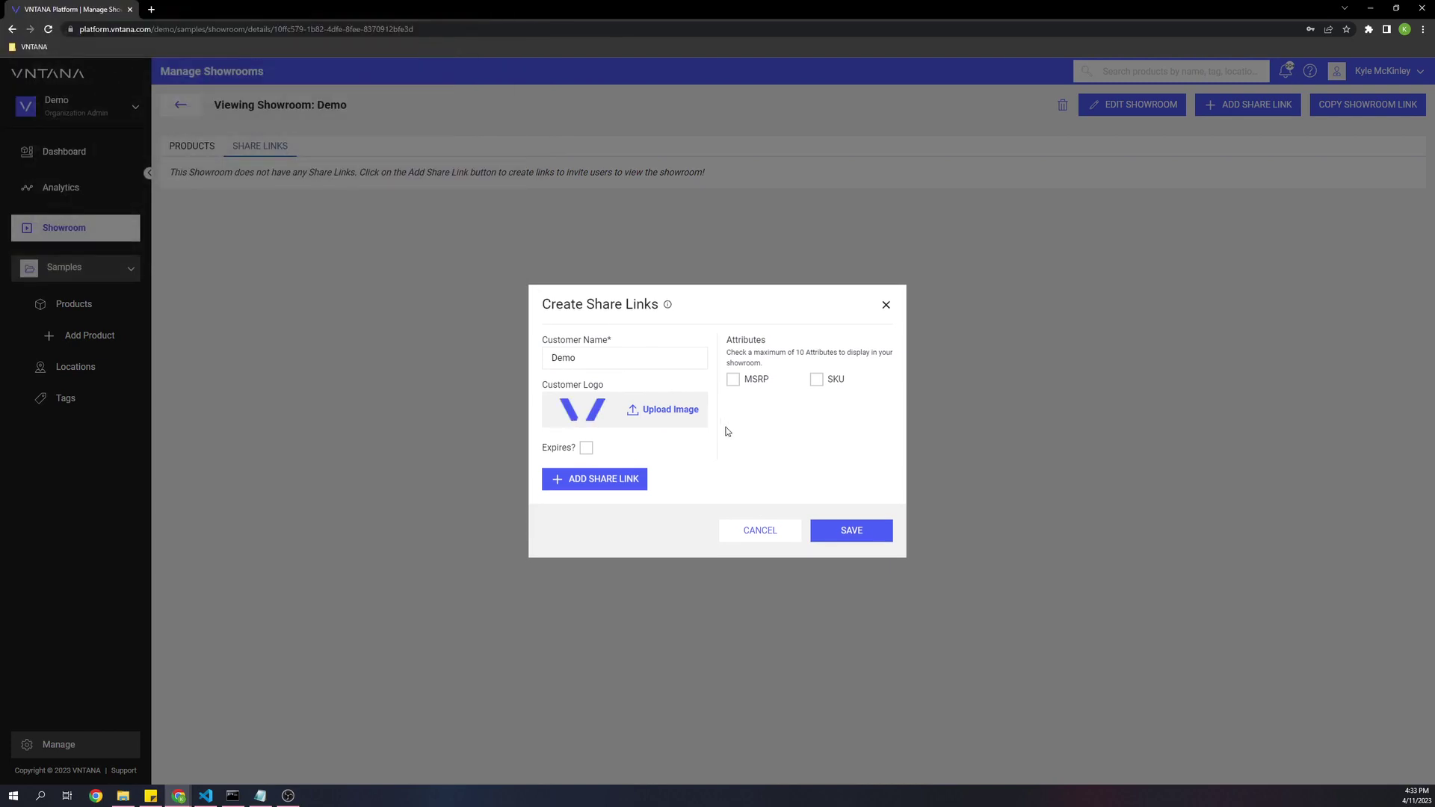
# Set the share link to expire on 05.01.2023
pyautogui.click(586, 448)
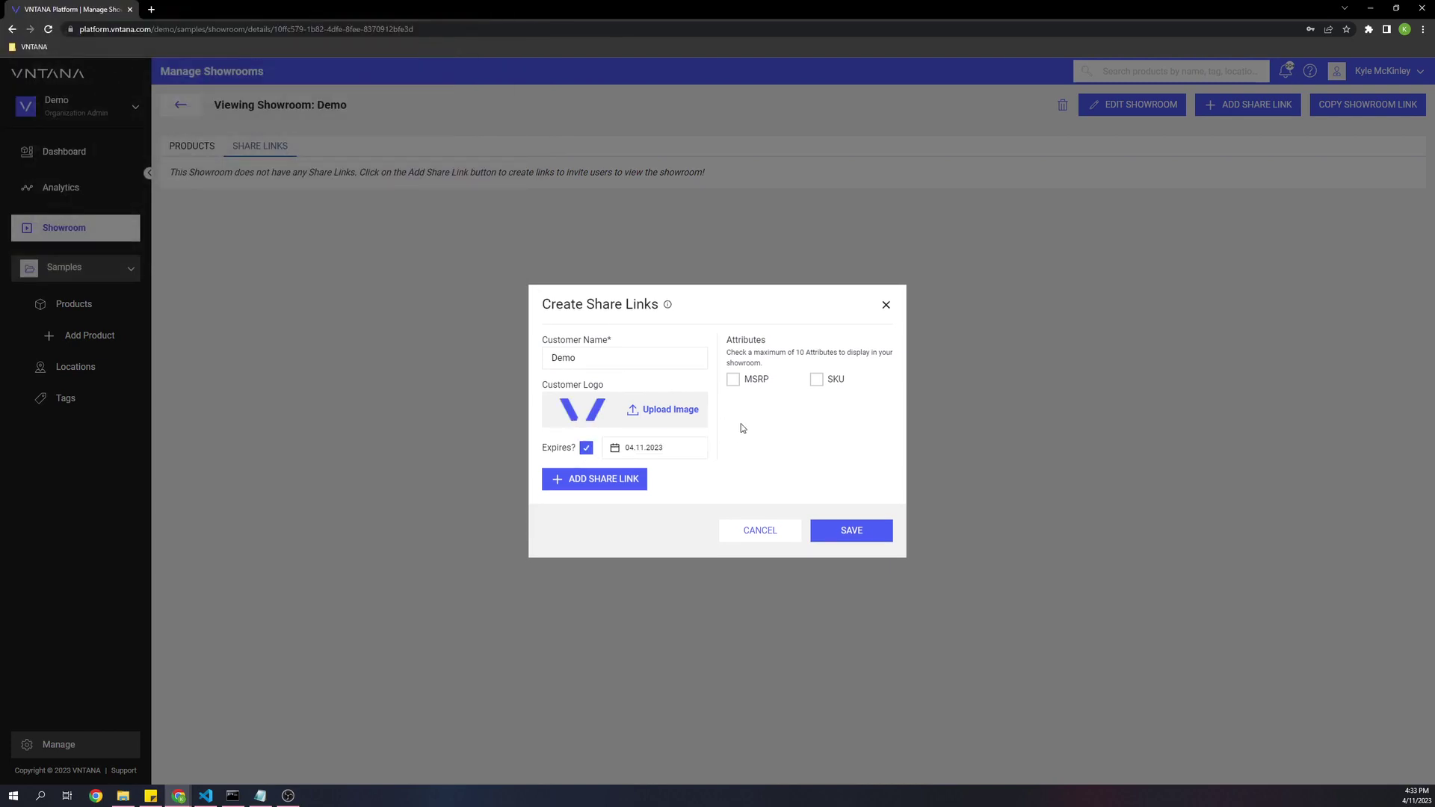
pyautogui.click(671, 447)
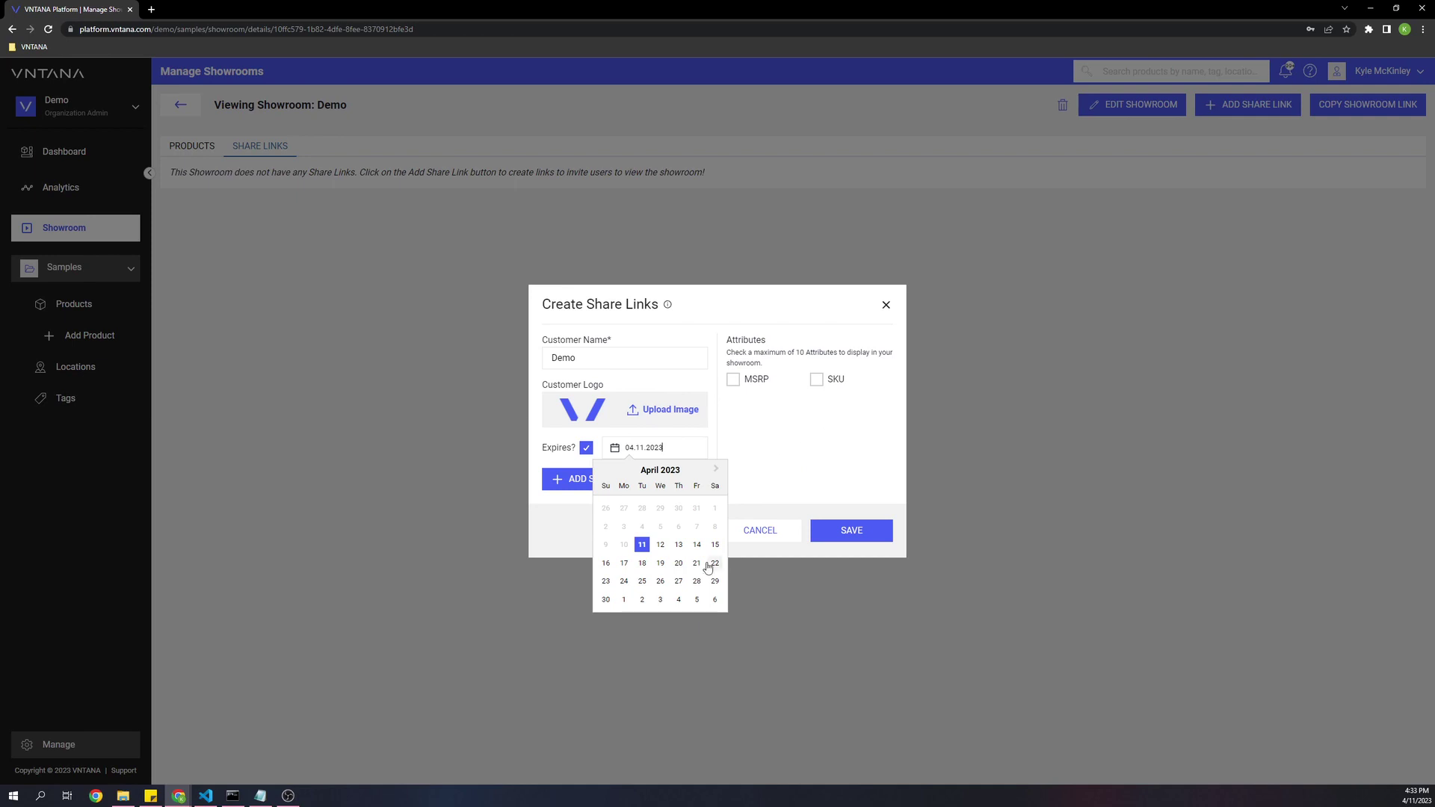
pyautogui.click(624, 600)
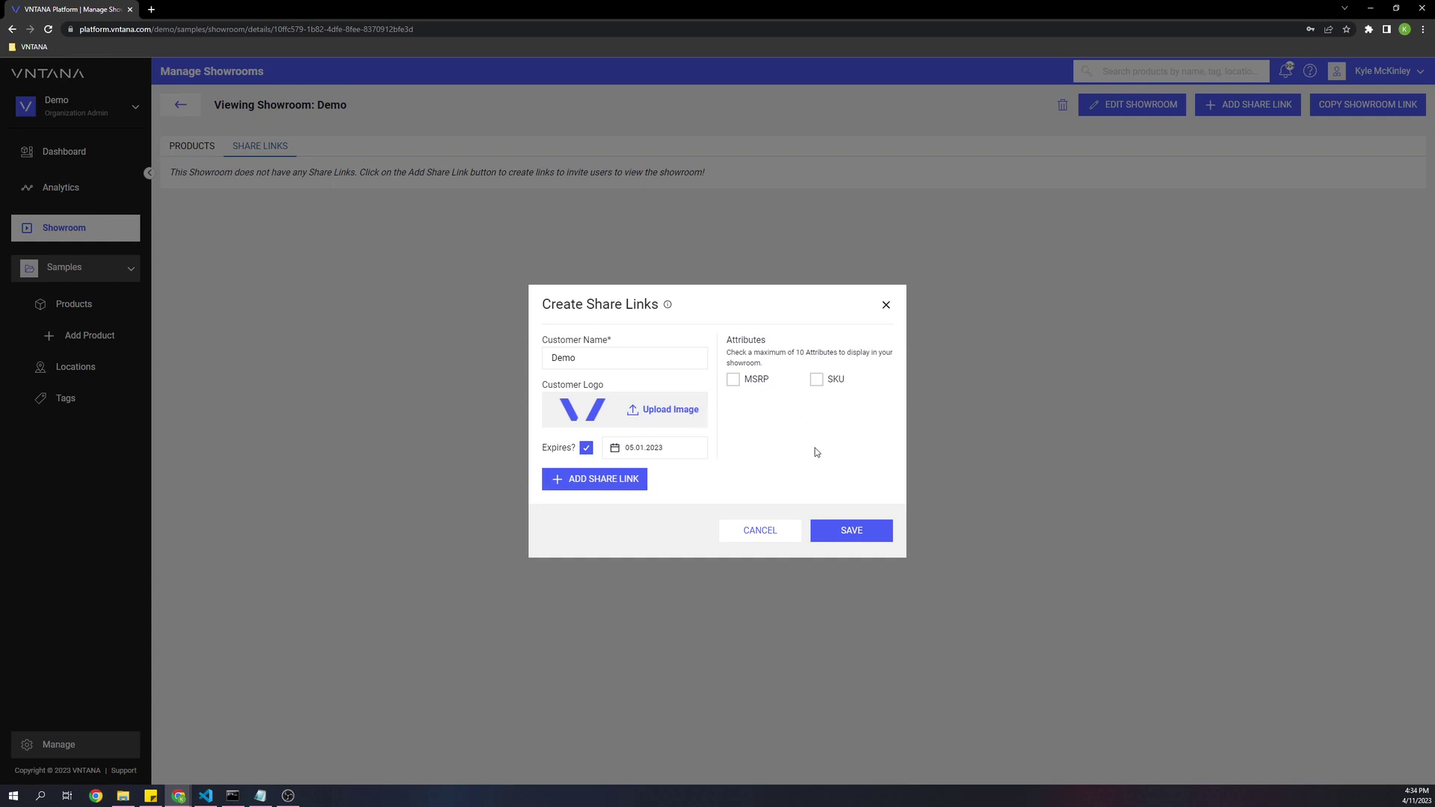
# Include the MSRP and SKU attributes in the share link, save it and publish it
pyautogui.click(732, 381)
pyautogui.click(814, 383)
pyautogui.click(857, 539)
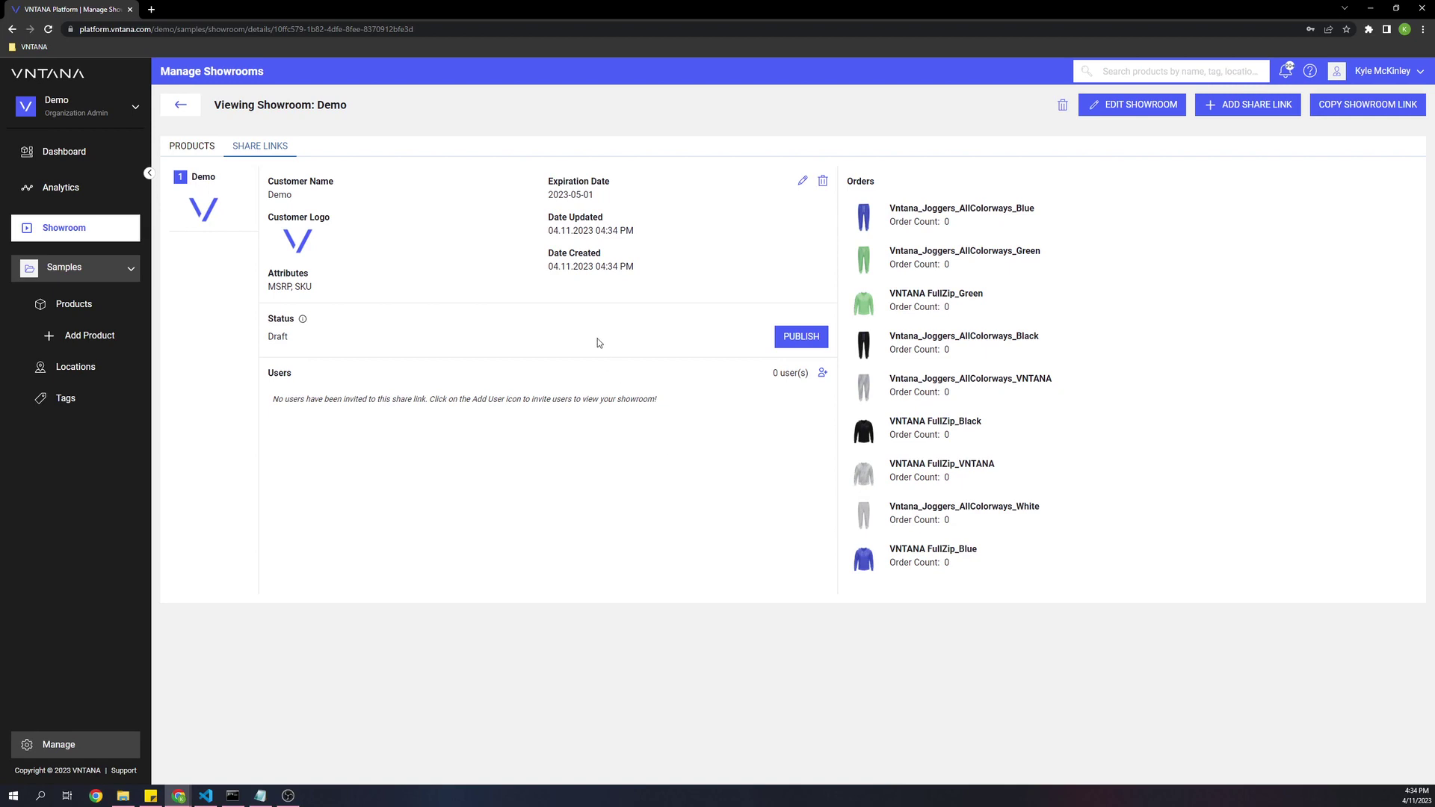
pyautogui.click(798, 337)
# Examine the name, email and user role options for inviting a user to the share link without inviting anyone
pyautogui.click(824, 375)
pyautogui.click(722, 354)
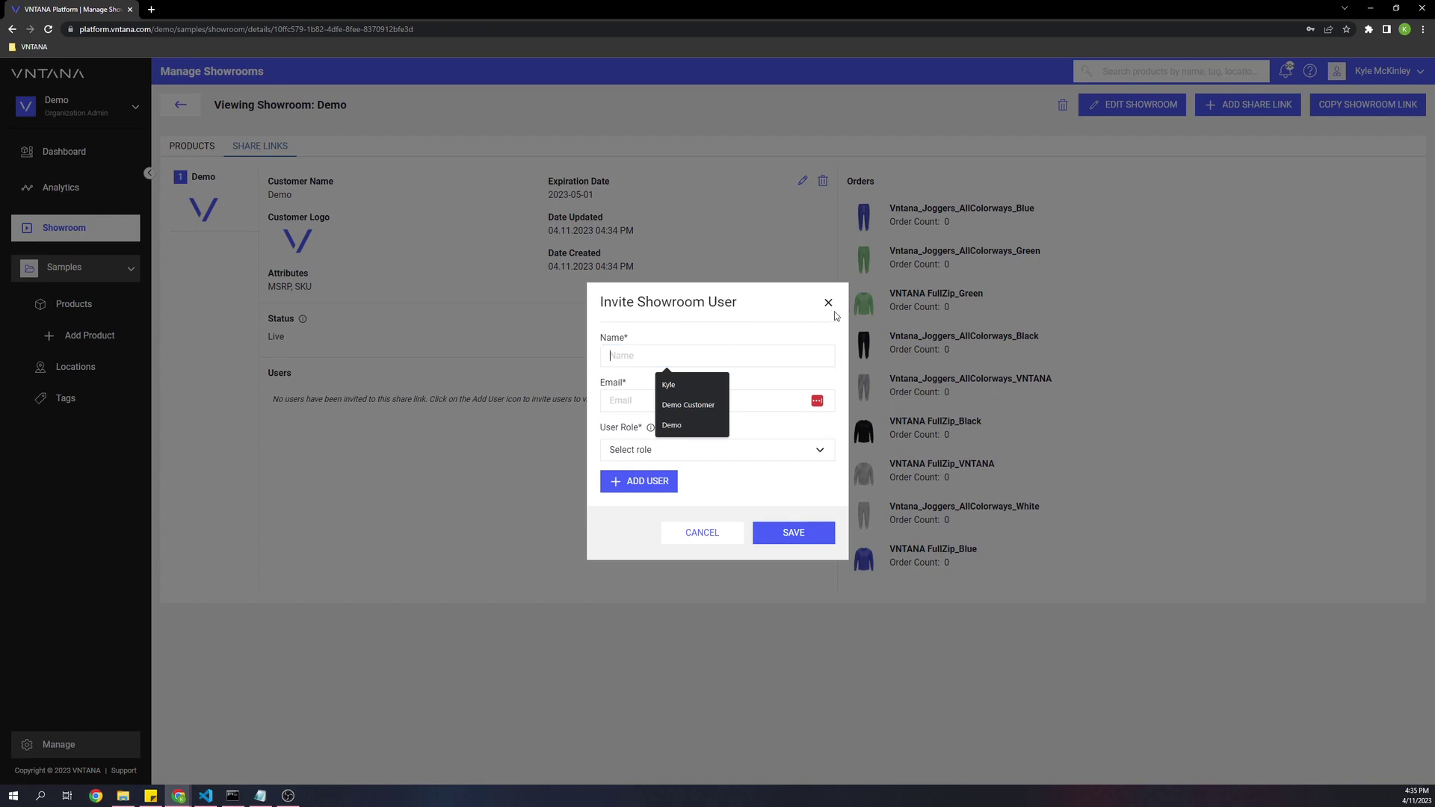
pyautogui.click(698, 341)
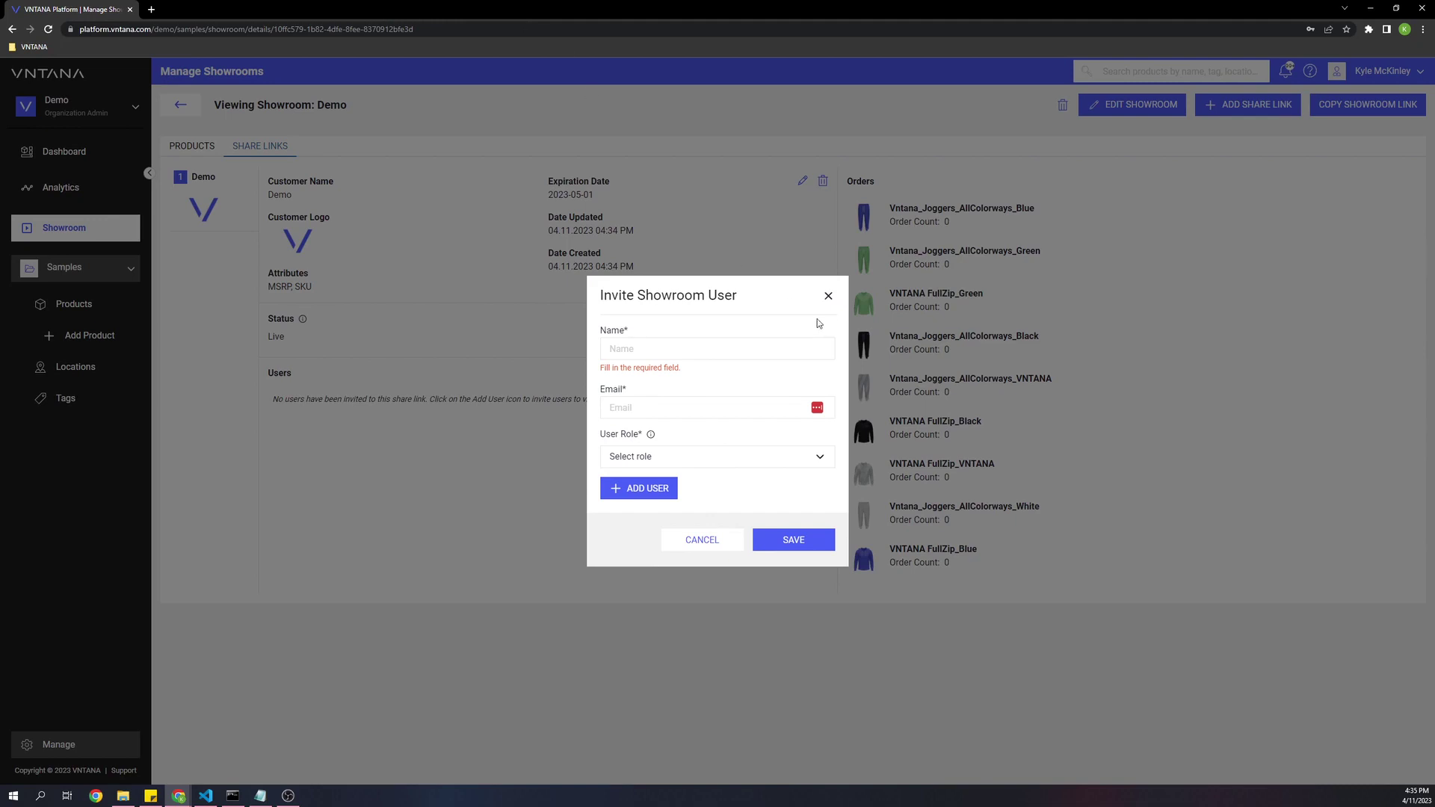
pyautogui.click(669, 457)
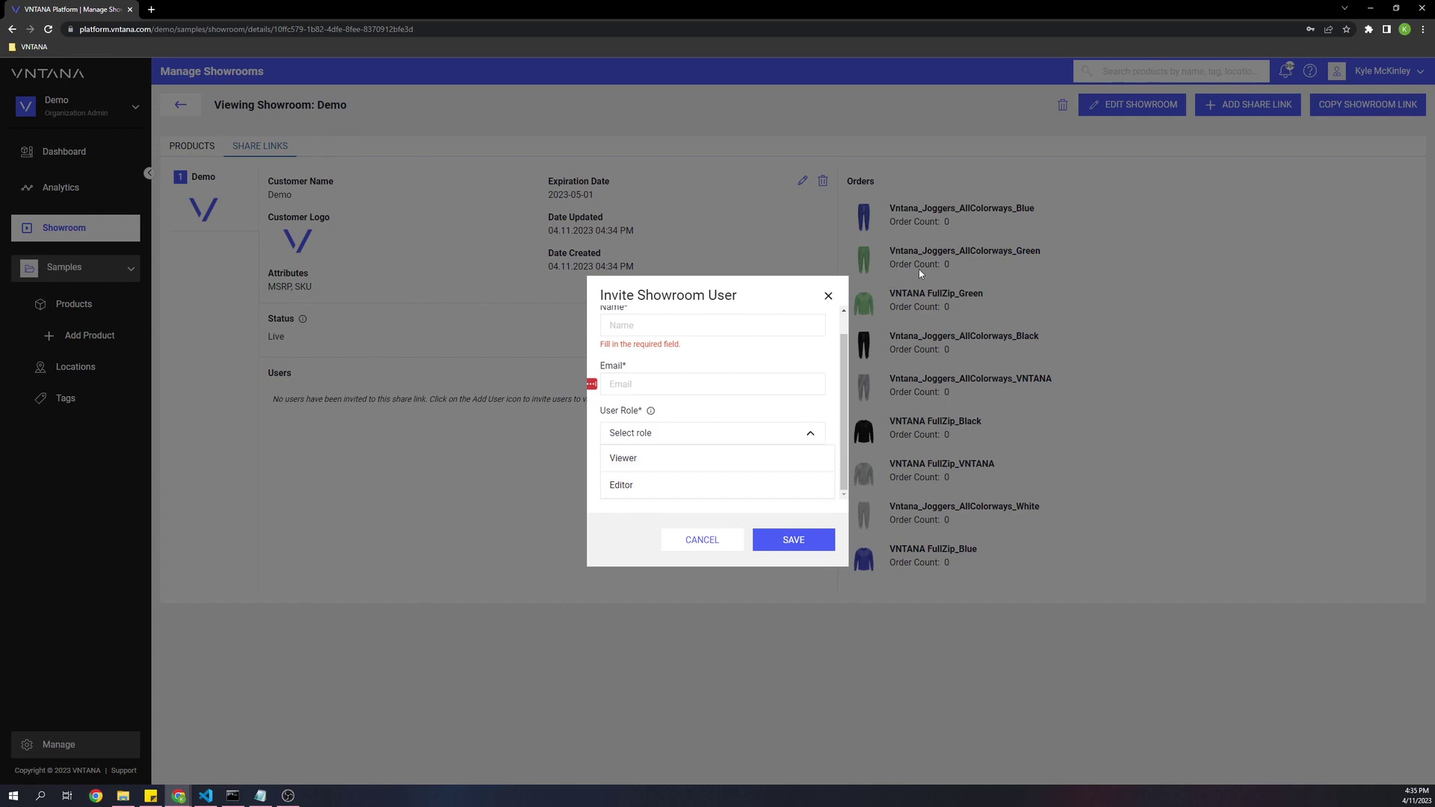
pyautogui.click(703, 544)
# Open the share links of the older Demo showroom, created 04.11.2023 04:02 PM, and examine the access options for its invited user
pyautogui.click(186, 110)
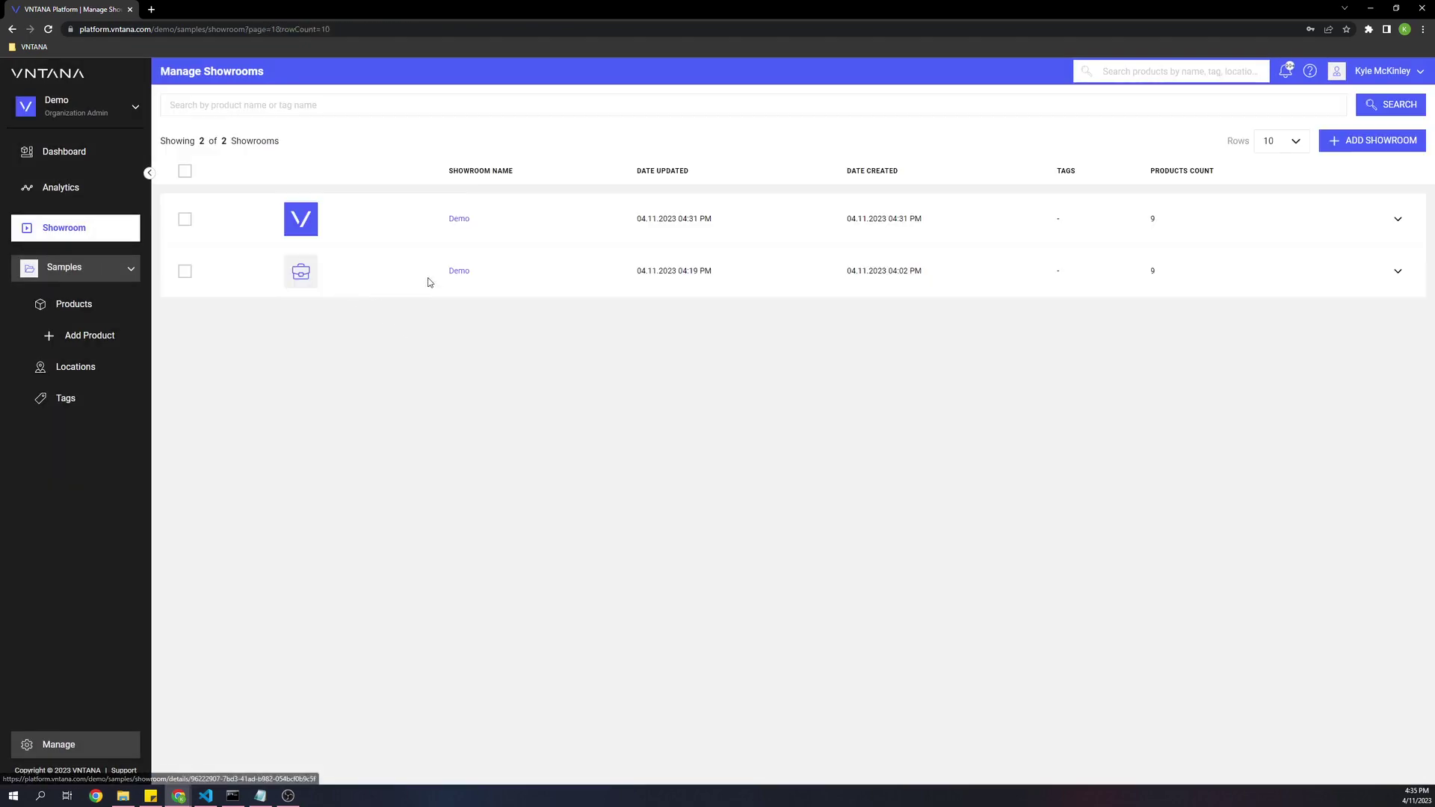
pyautogui.click(451, 276)
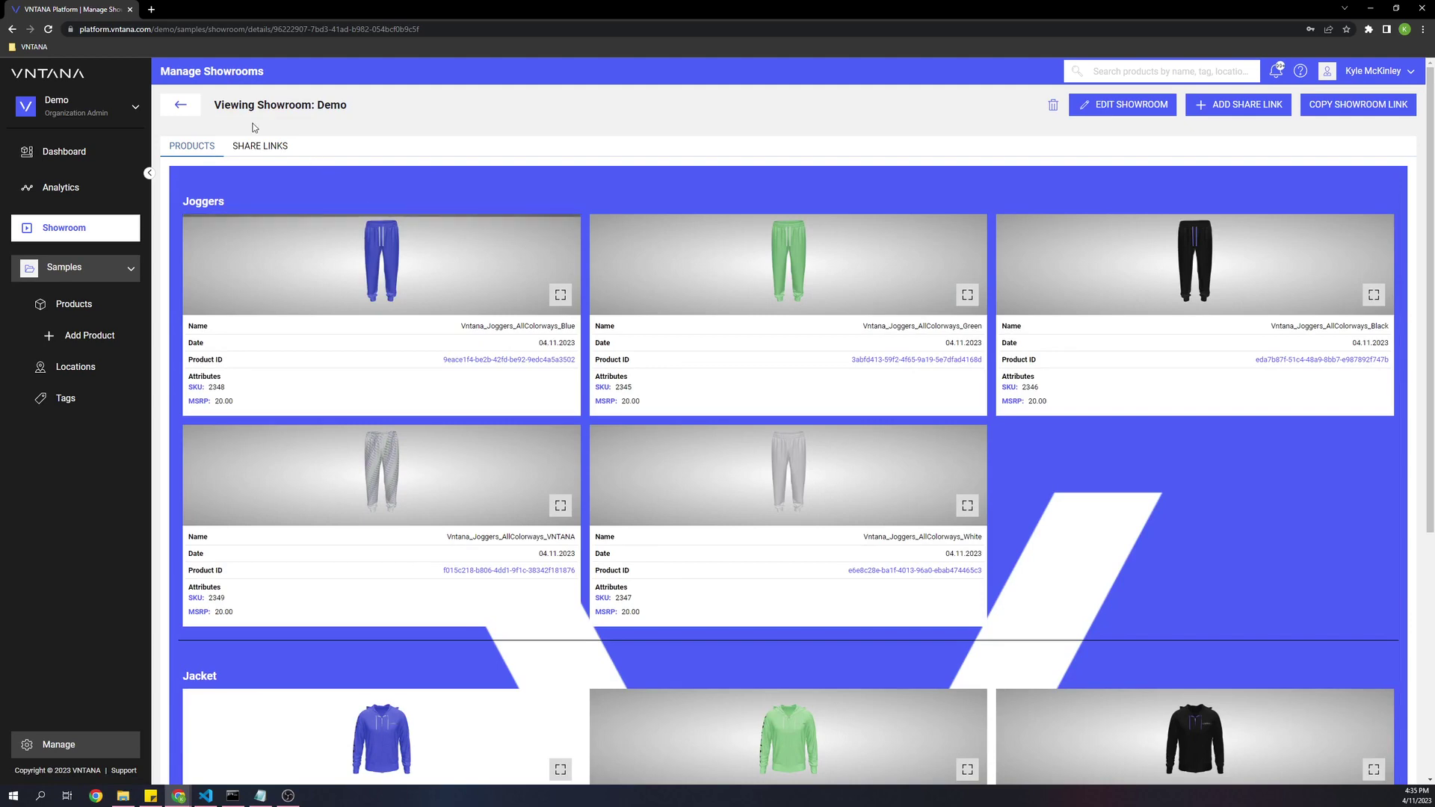
pyautogui.click(259, 147)
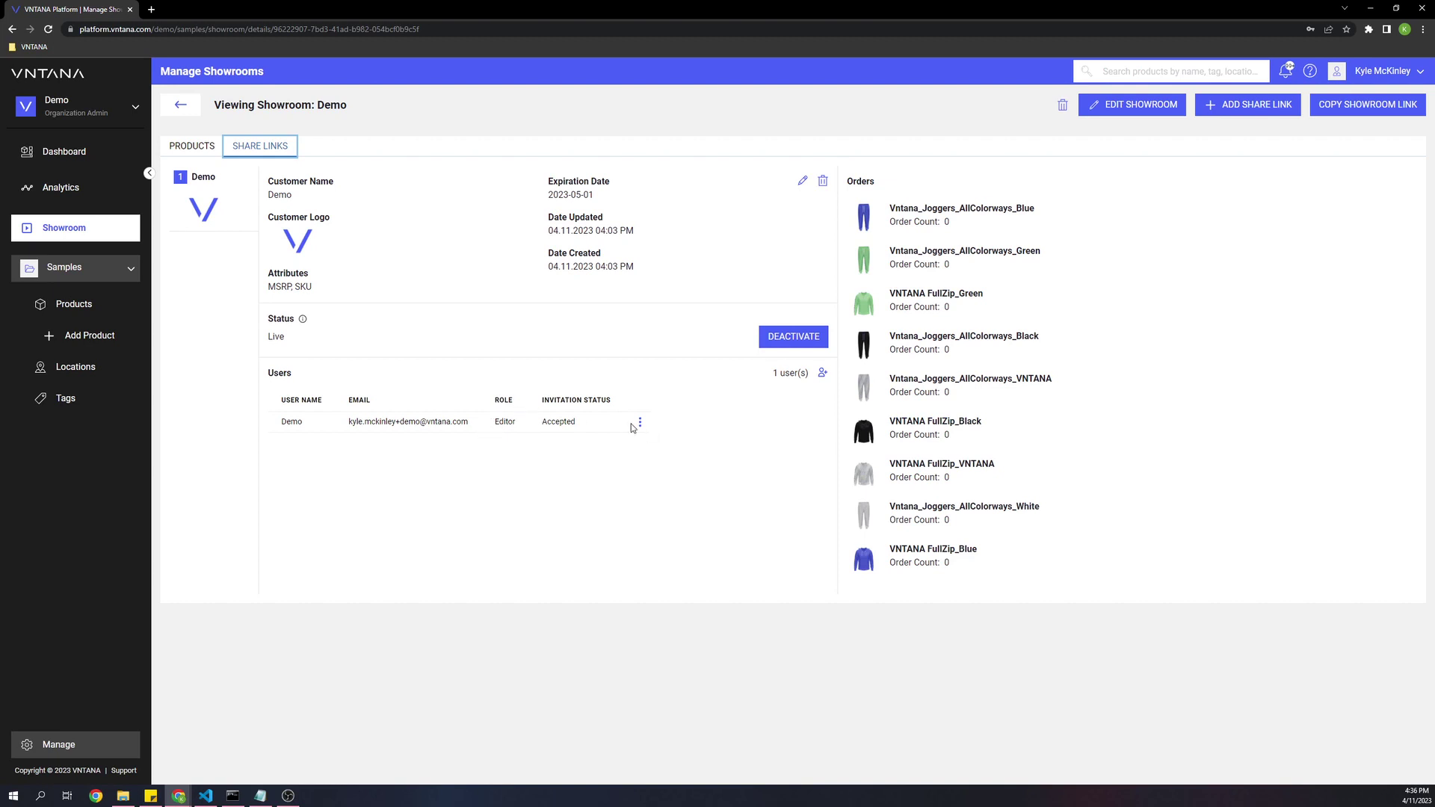
pyautogui.click(640, 423)
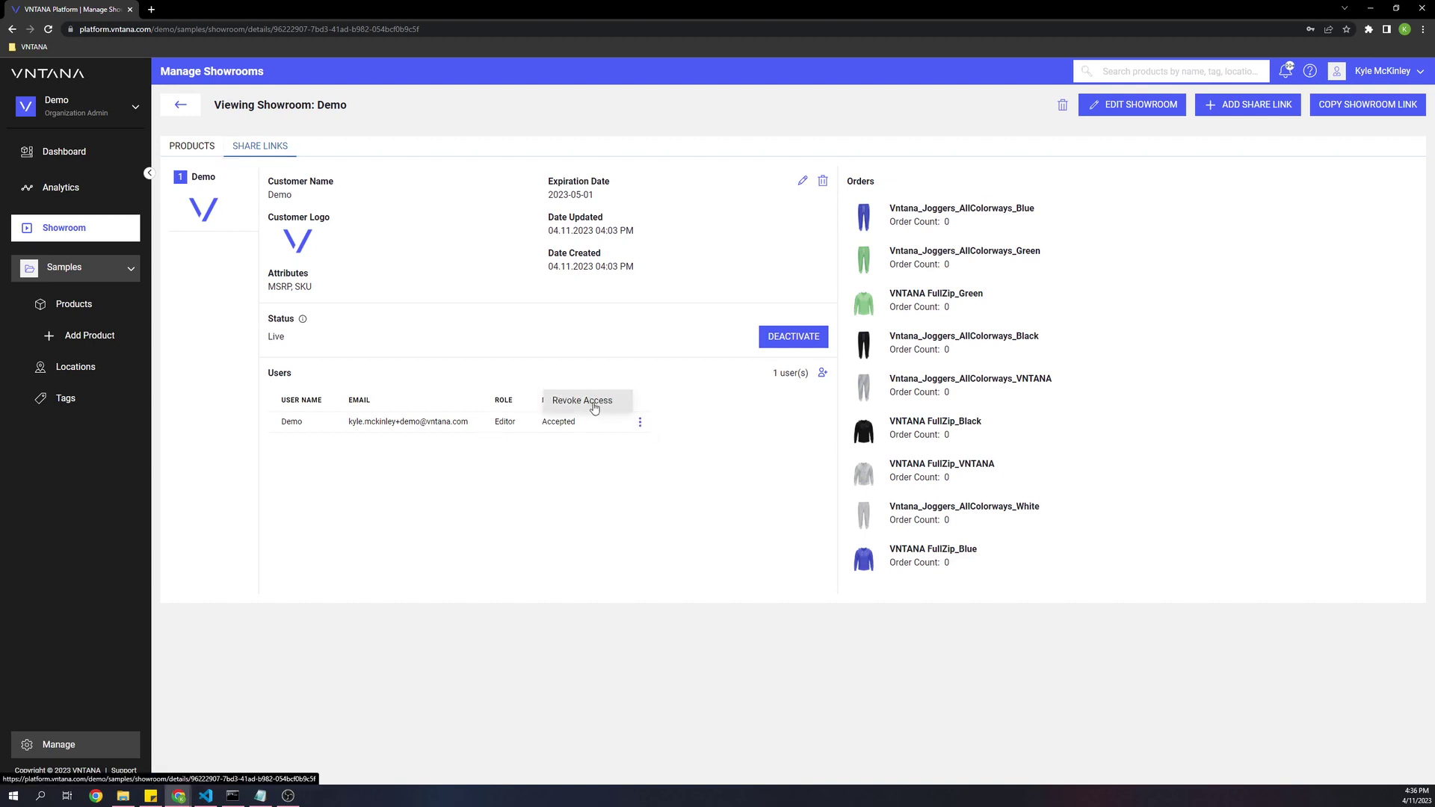
pyautogui.click(667, 504)
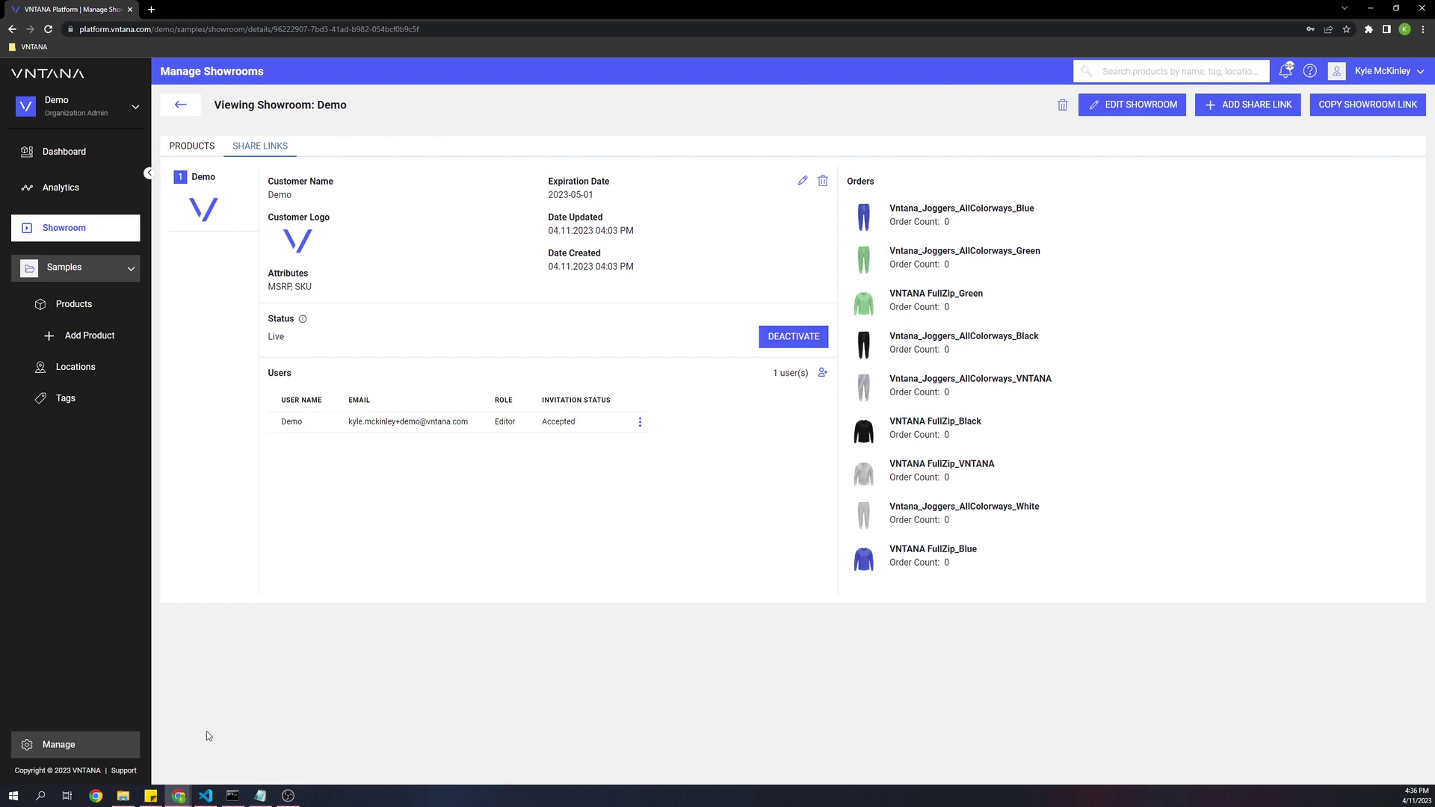
# Switch to the incognito browser window with the customer's shared showroom and examine the Joggers and Jacket groups with their attributes and order fields
pyautogui.moveTo(178, 796)
pyautogui.click(267, 762)
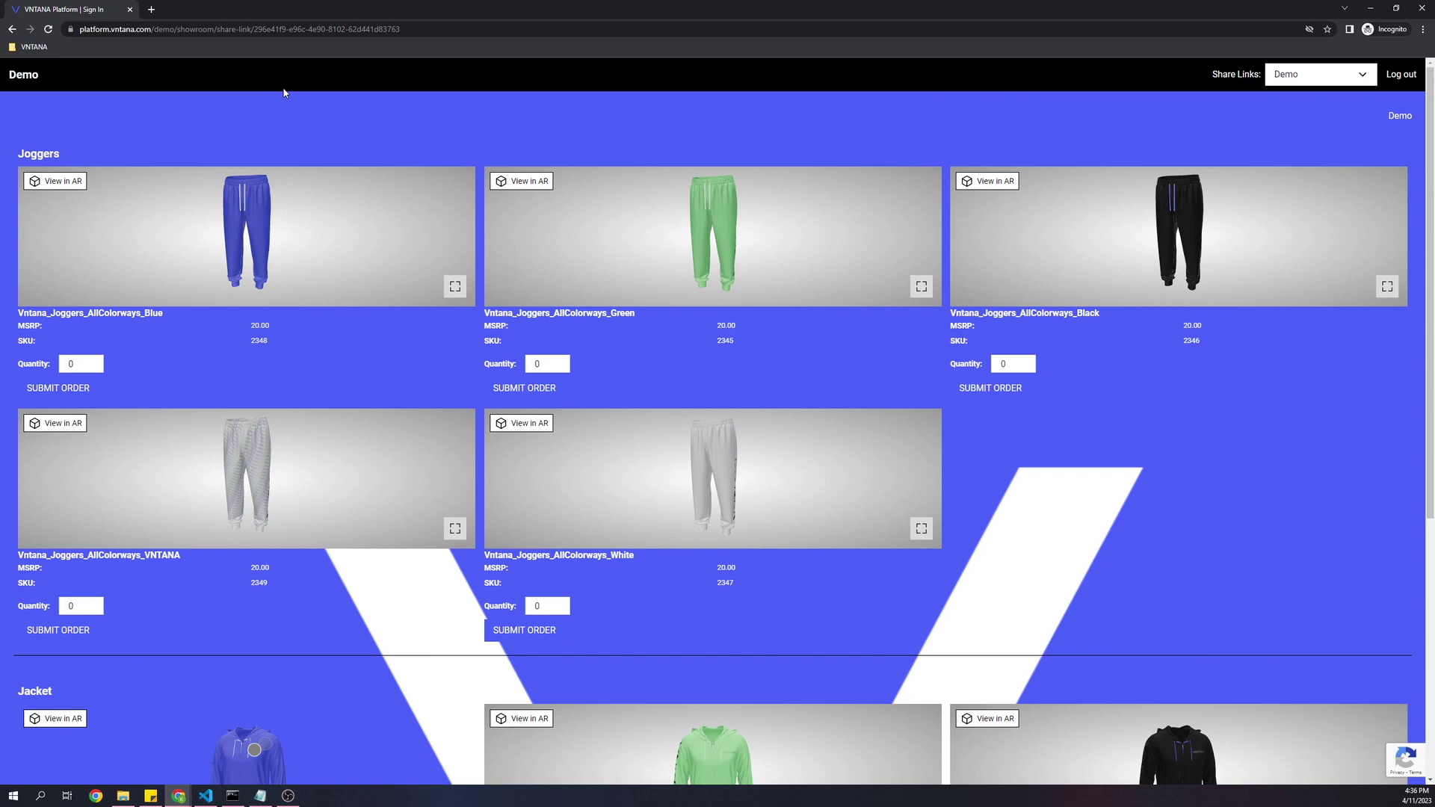
pyautogui.scroll(-1, 12, 197)
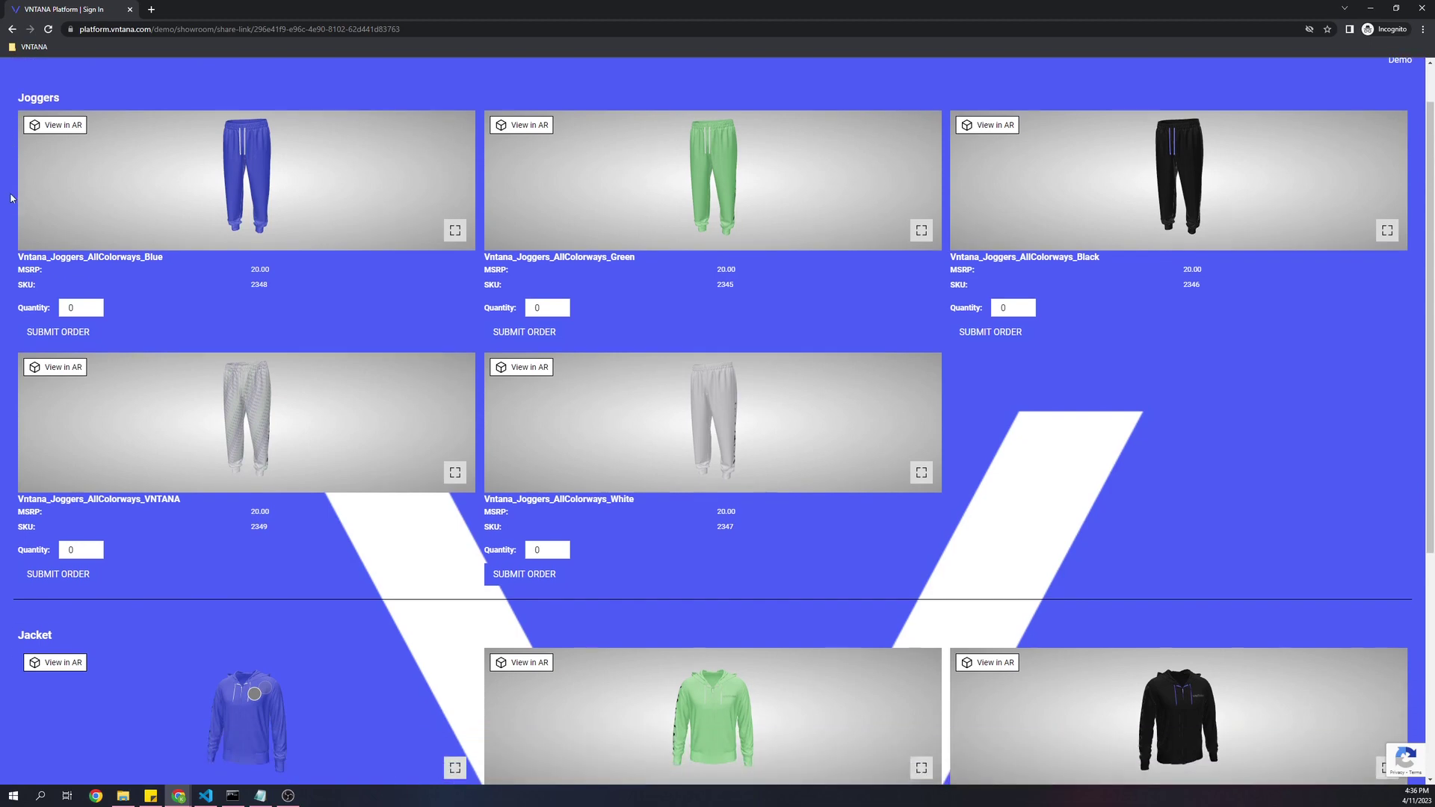
pyautogui.scroll(1, 11, 197)
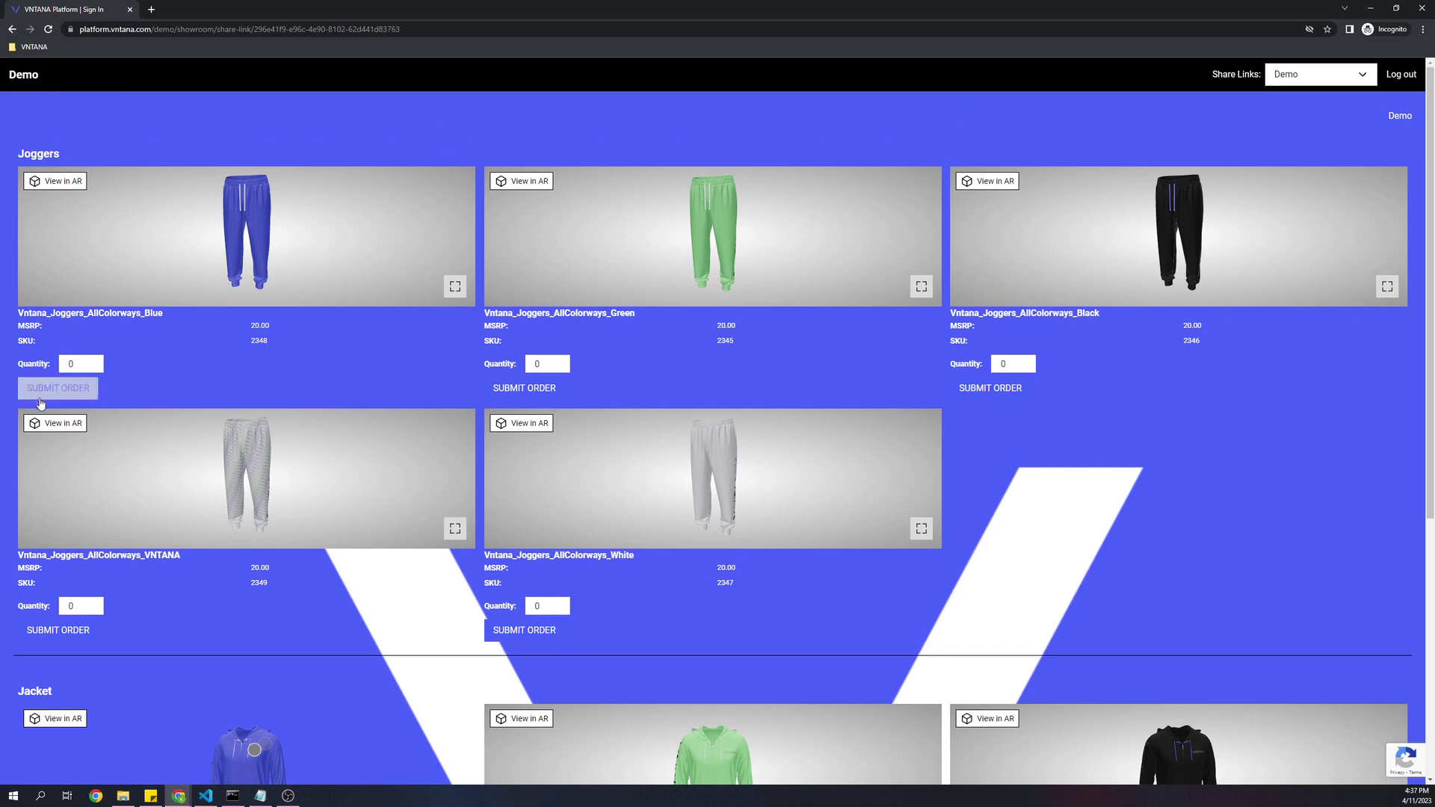
pyautogui.scroll(-1, 15, 404)
pyautogui.scroll(-1, 15, 404)
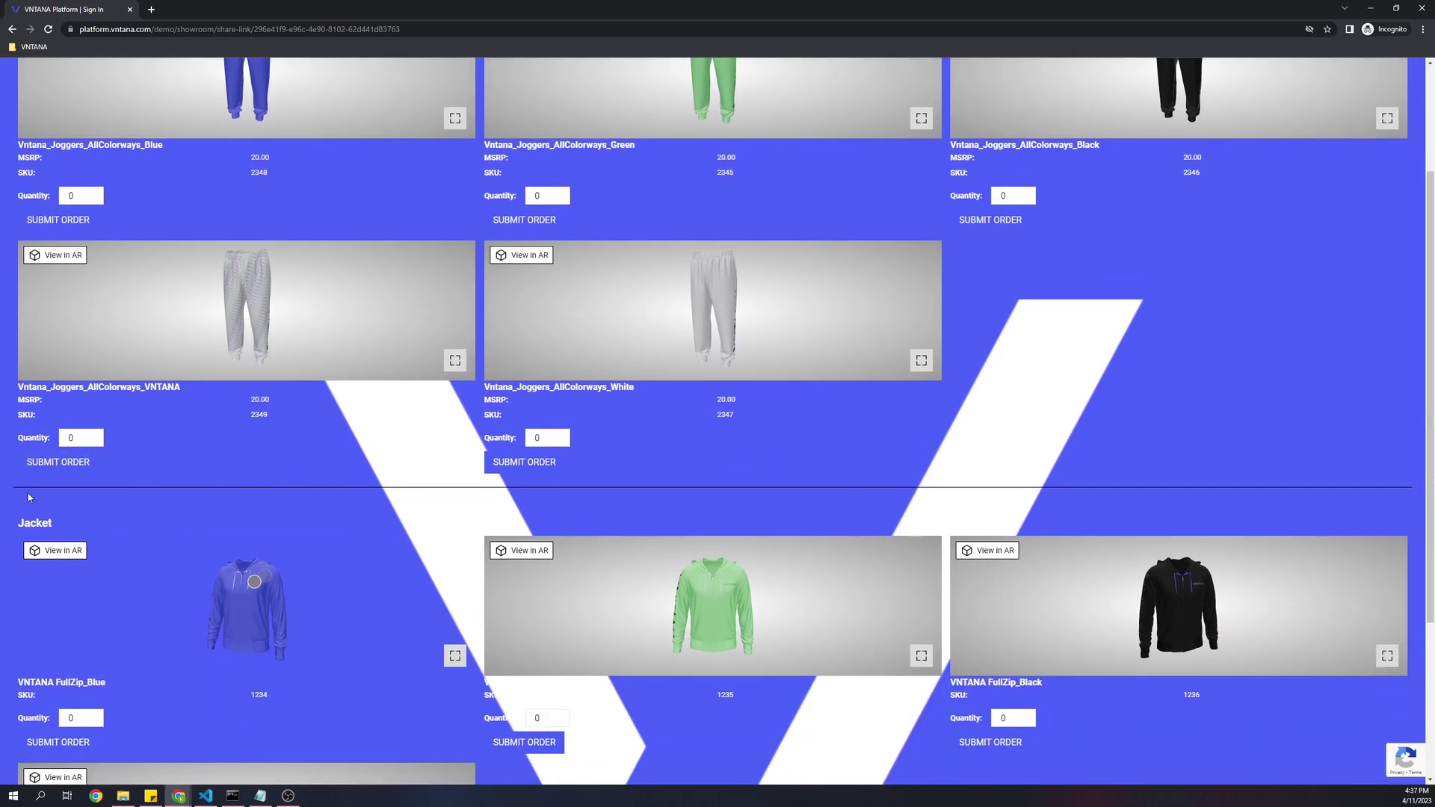
pyautogui.scroll(1, 1, 255)
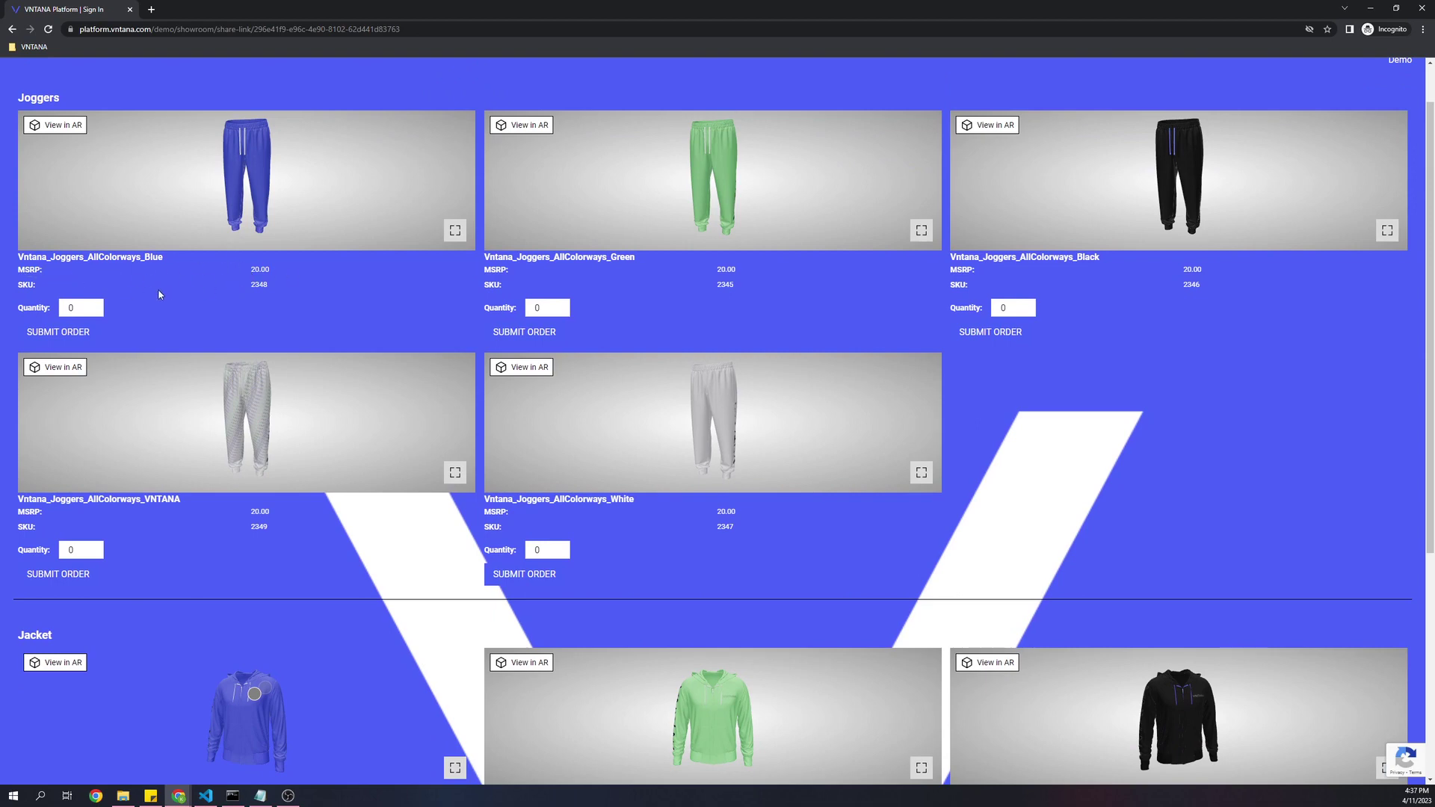
pyautogui.scroll(-1, 59, 541)
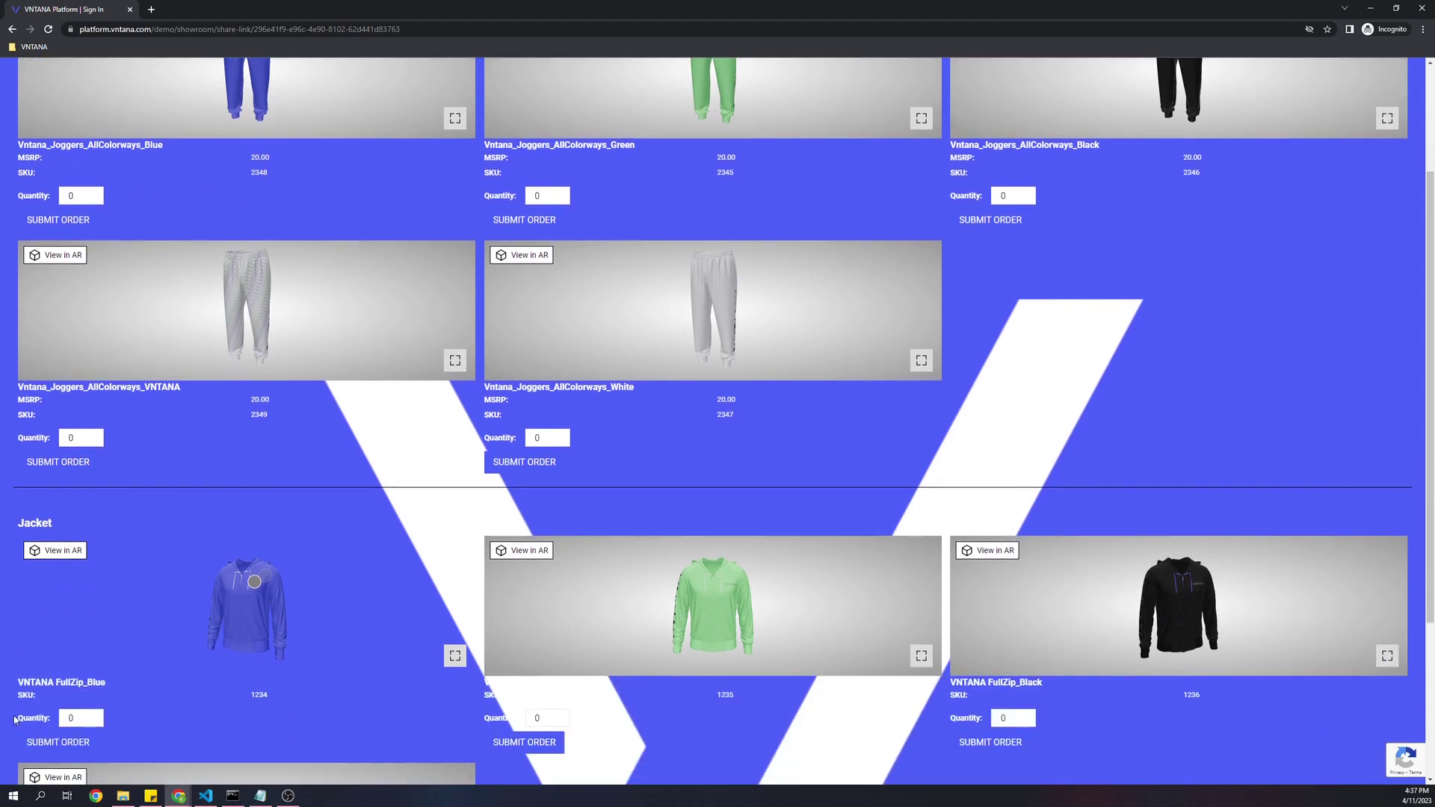
# Rotate the VNTANA FullZip_Blue jacket slightly in the Jacket group and open the hotspot note on its chest
pyautogui.scroll(-1, 15, 720)
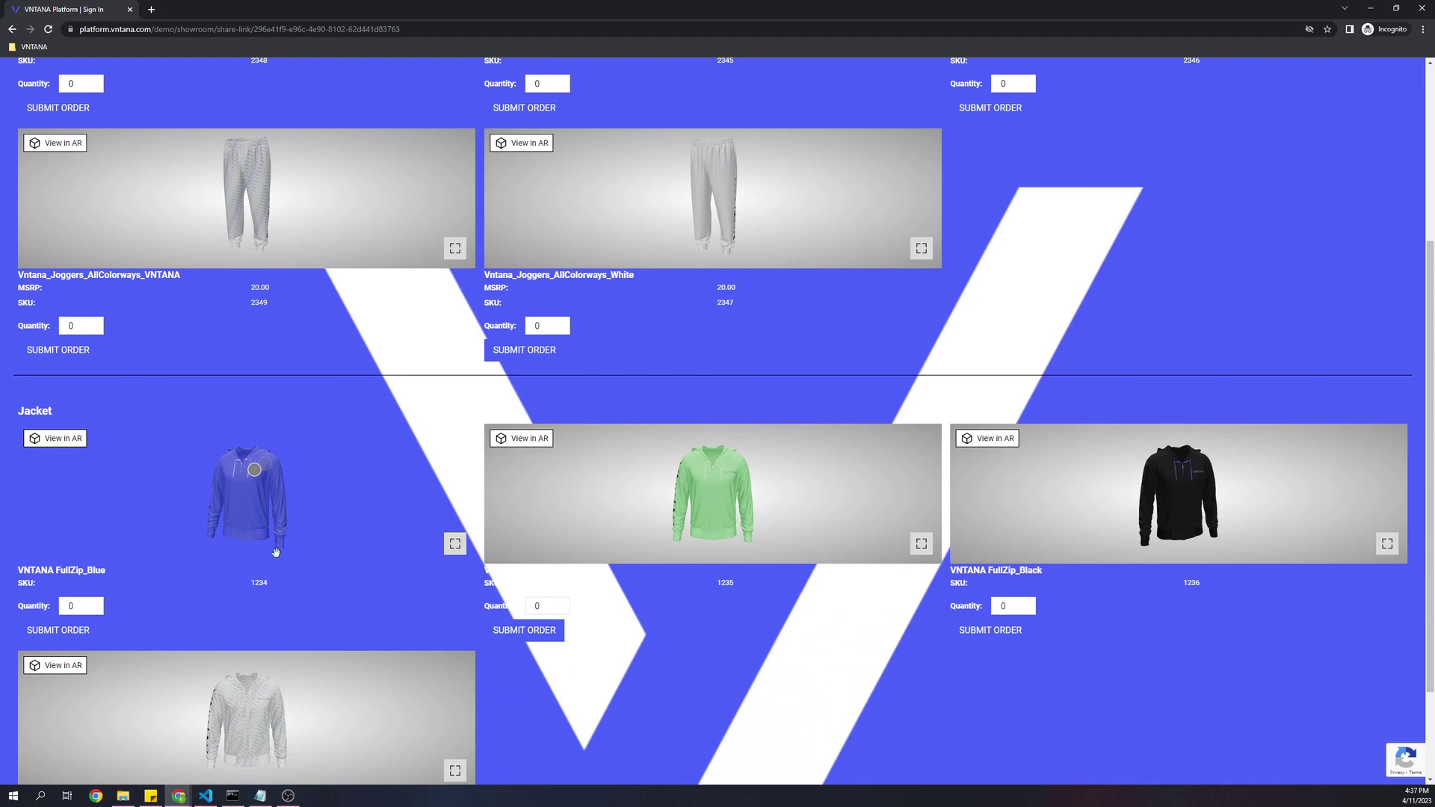
pyautogui.moveTo(283, 540)
pyautogui.mouseDown()
pyautogui.moveTo(307, 536)
pyautogui.moveTo(293, 538)
pyautogui.mouseUp()
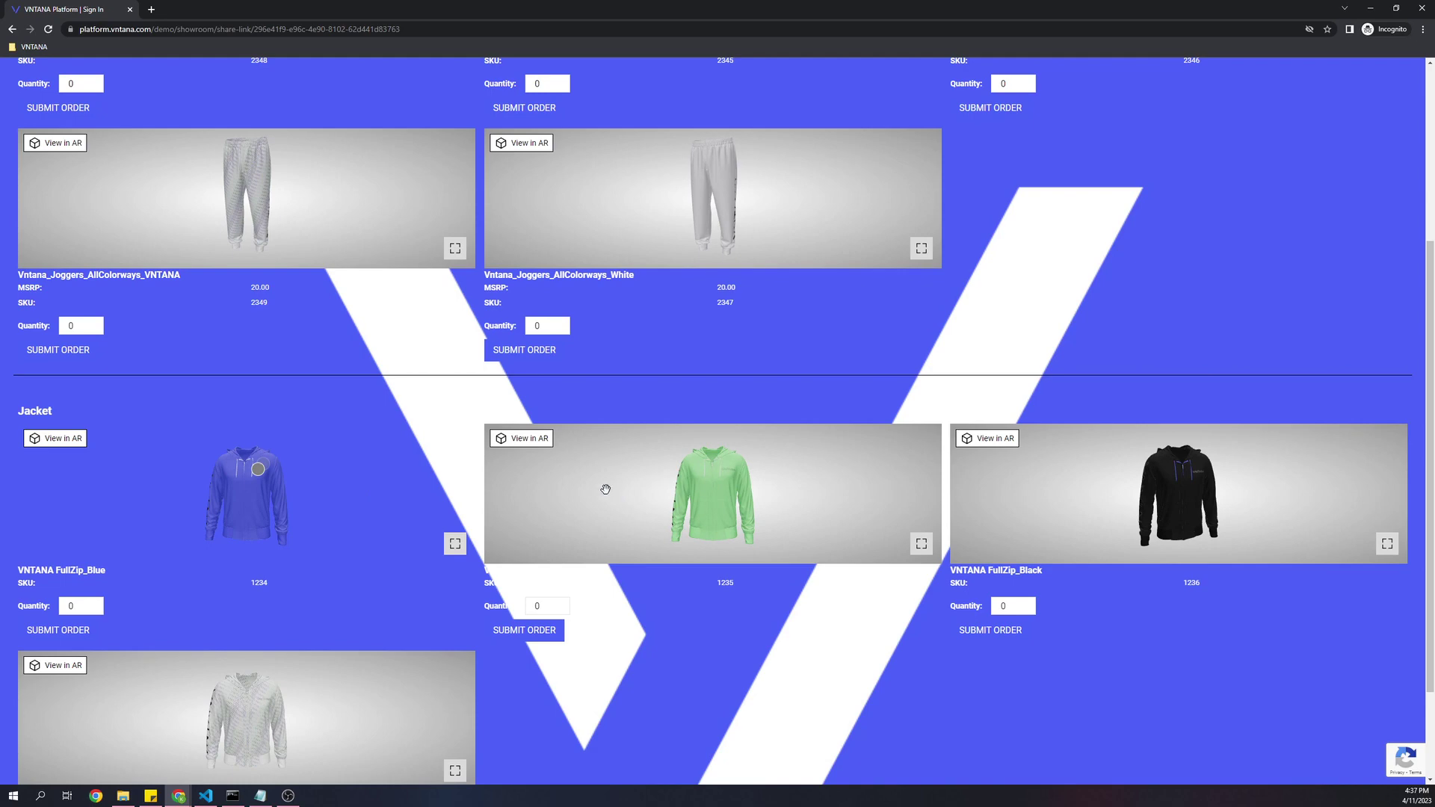
pyautogui.click(257, 472)
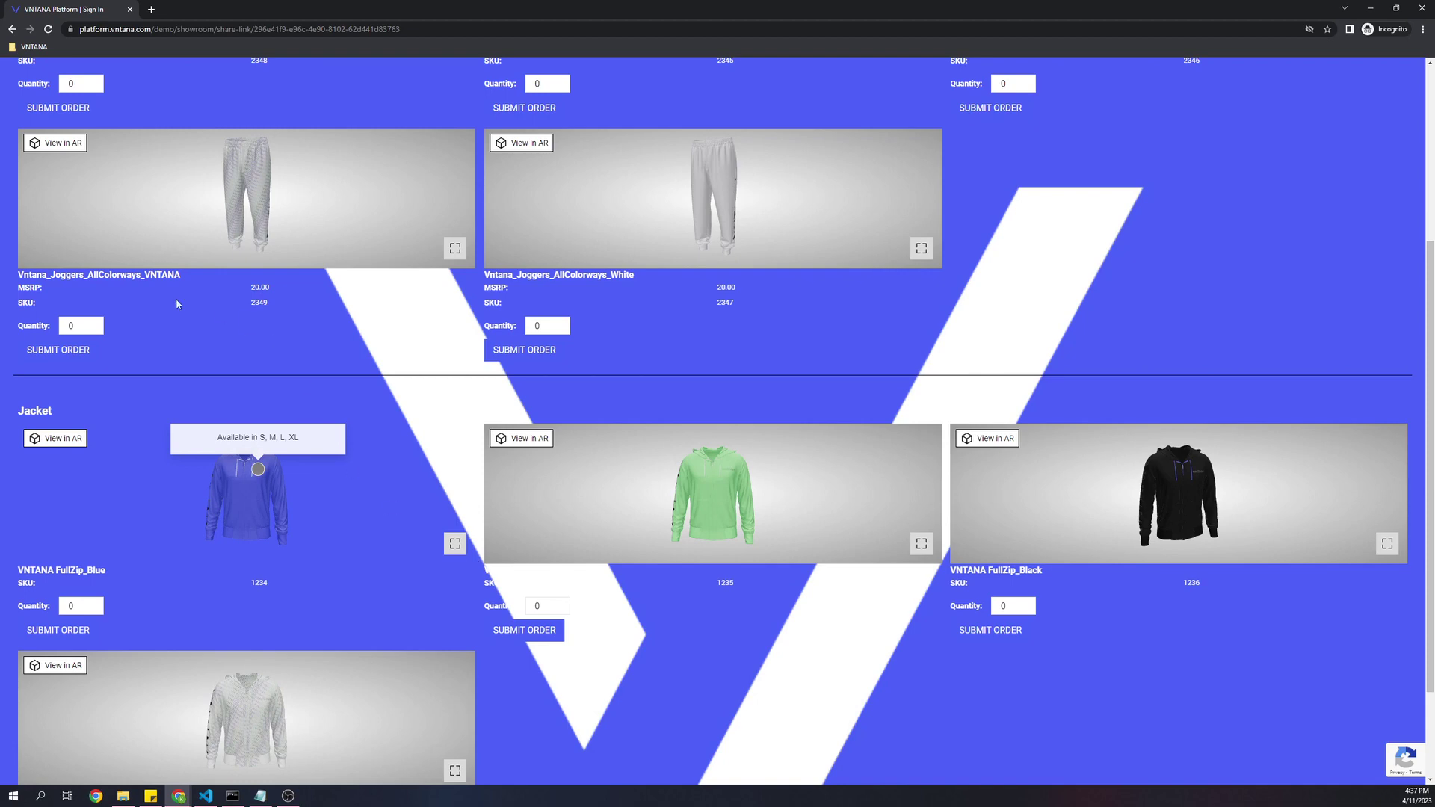
# Submit an order for Vntana_Joggers_AllColorways_Blue with a quantity of 1
pyautogui.scroll(4, 18, 358)
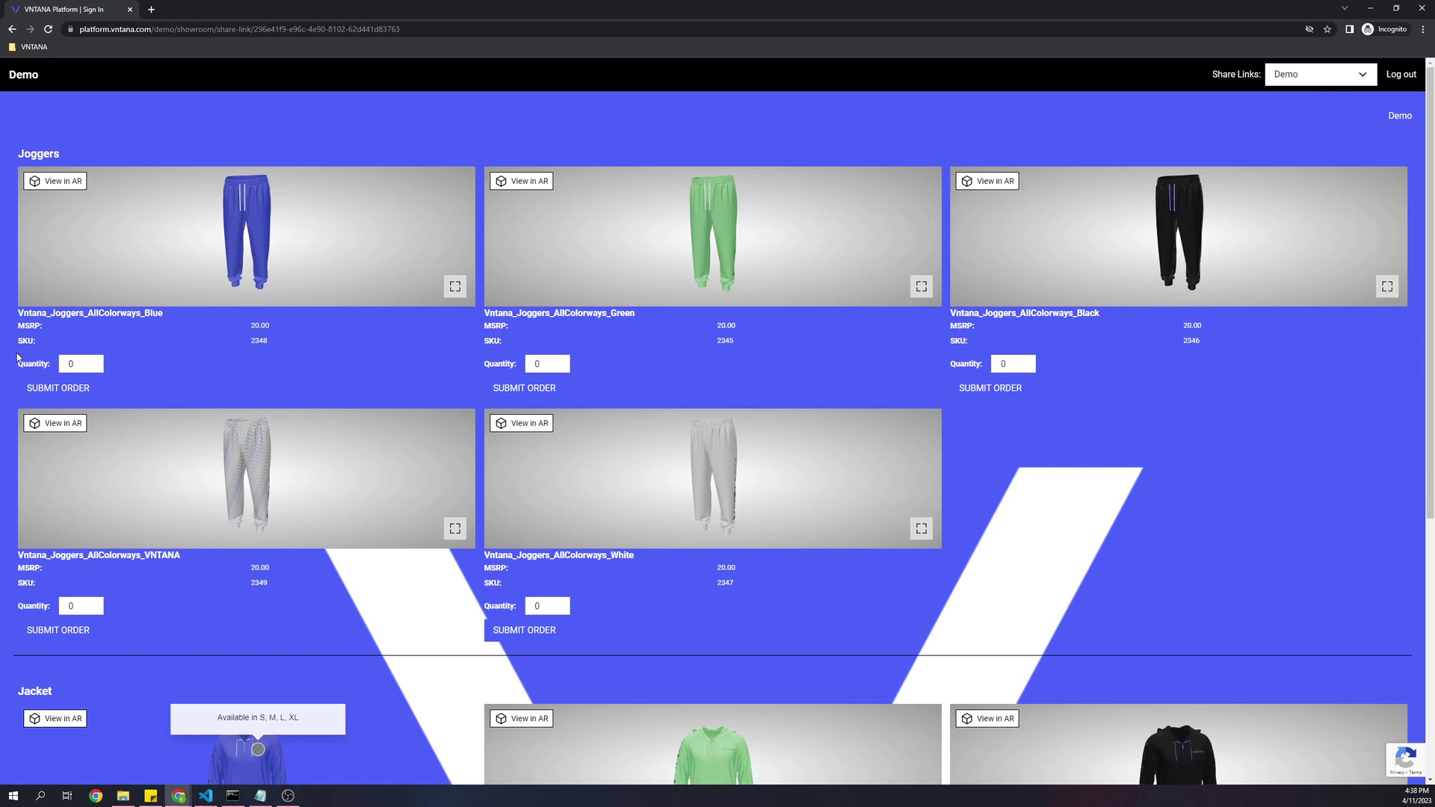
pyautogui.doubleClick(92, 363)
pyautogui.write('1')
pyautogui.click(75, 387)
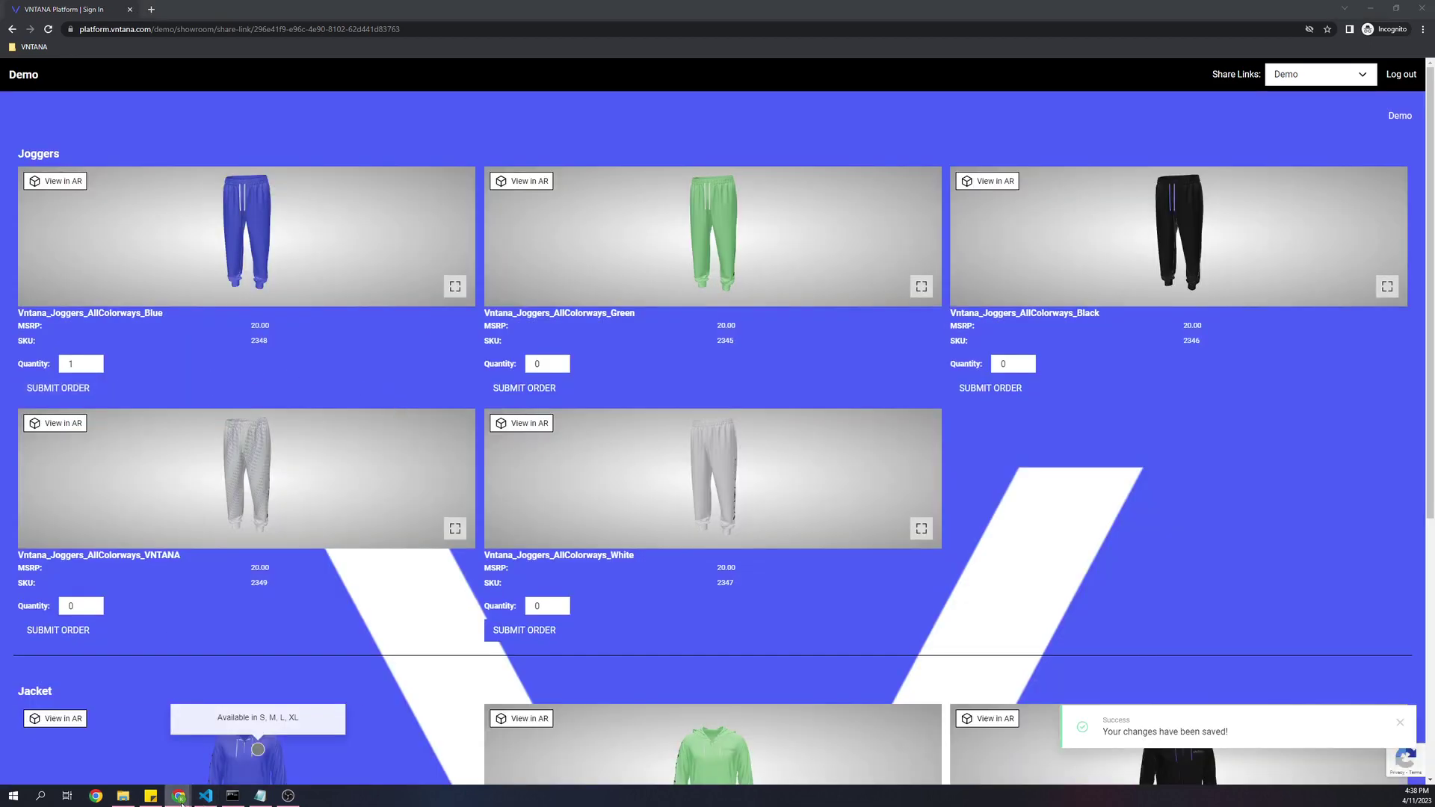
# Switch back to the admin browser window, check the order counts in the older Demo showroom's share link, and return to the showroom list
pyautogui.moveTo(178, 795)
pyautogui.click(192, 762)
pyautogui.click(179, 111)
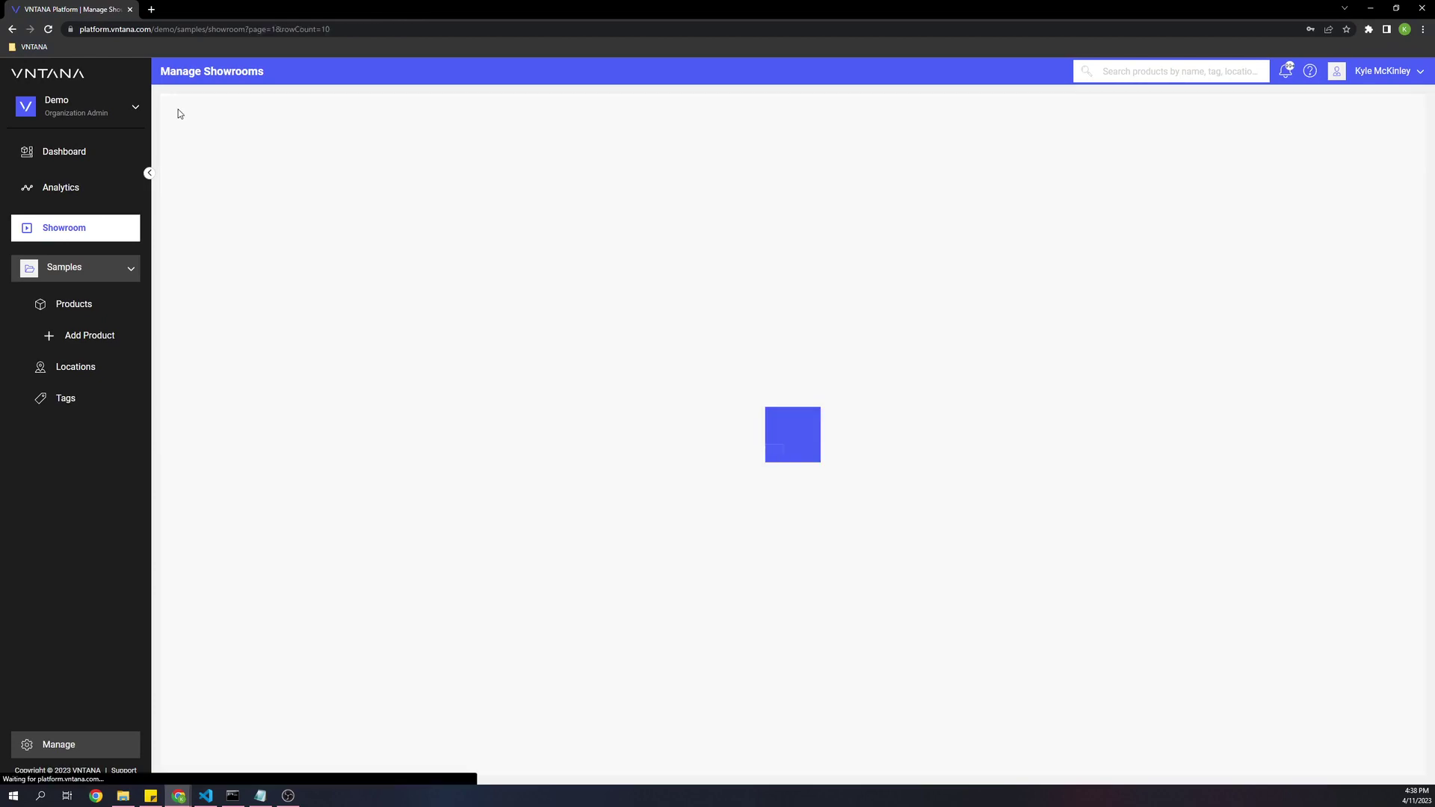
pyautogui.click(459, 270)
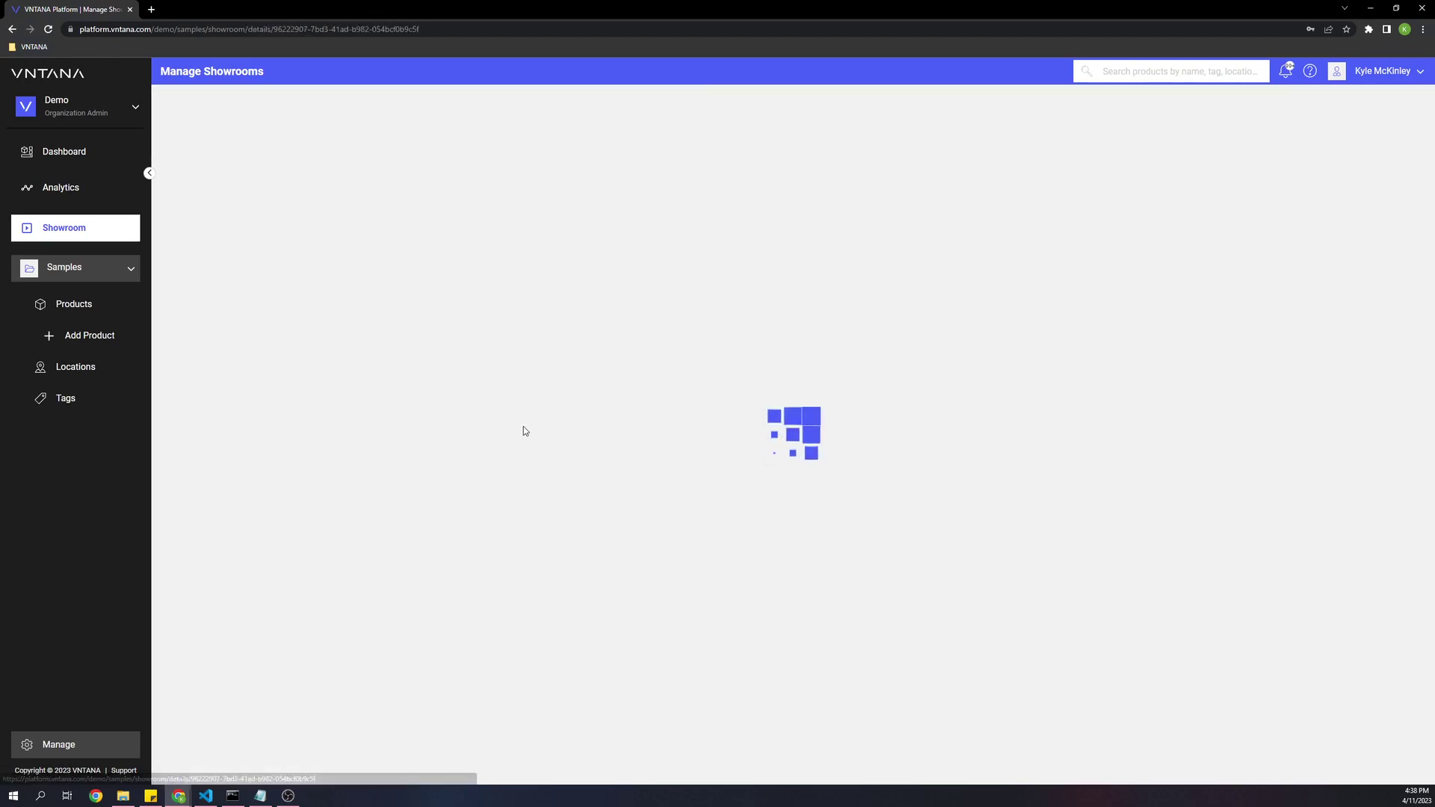
pyautogui.click(278, 148)
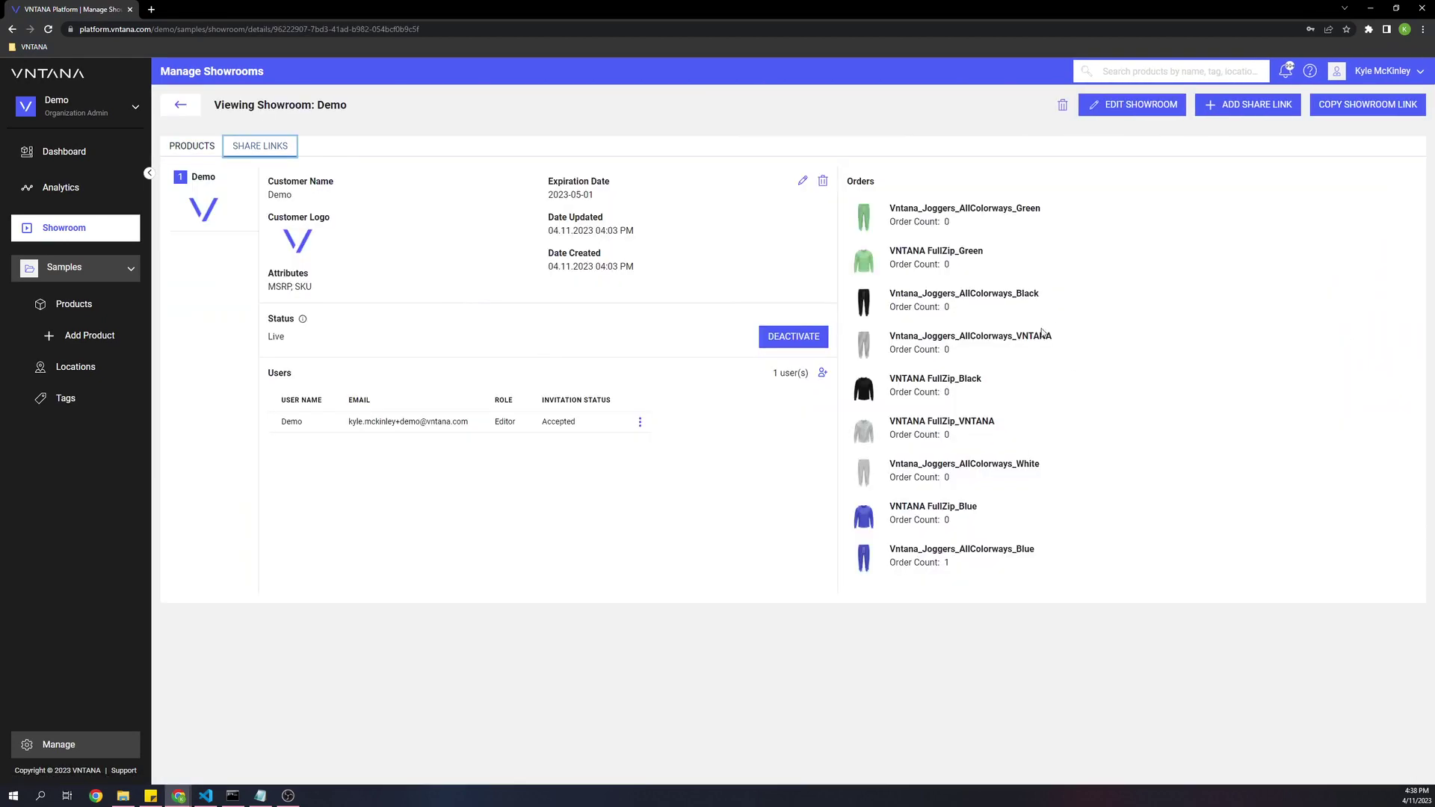
pyautogui.moveTo(953, 564); pyautogui.dragTo(899, 560)
pyautogui.click(958, 596)
pyautogui.click(187, 106)
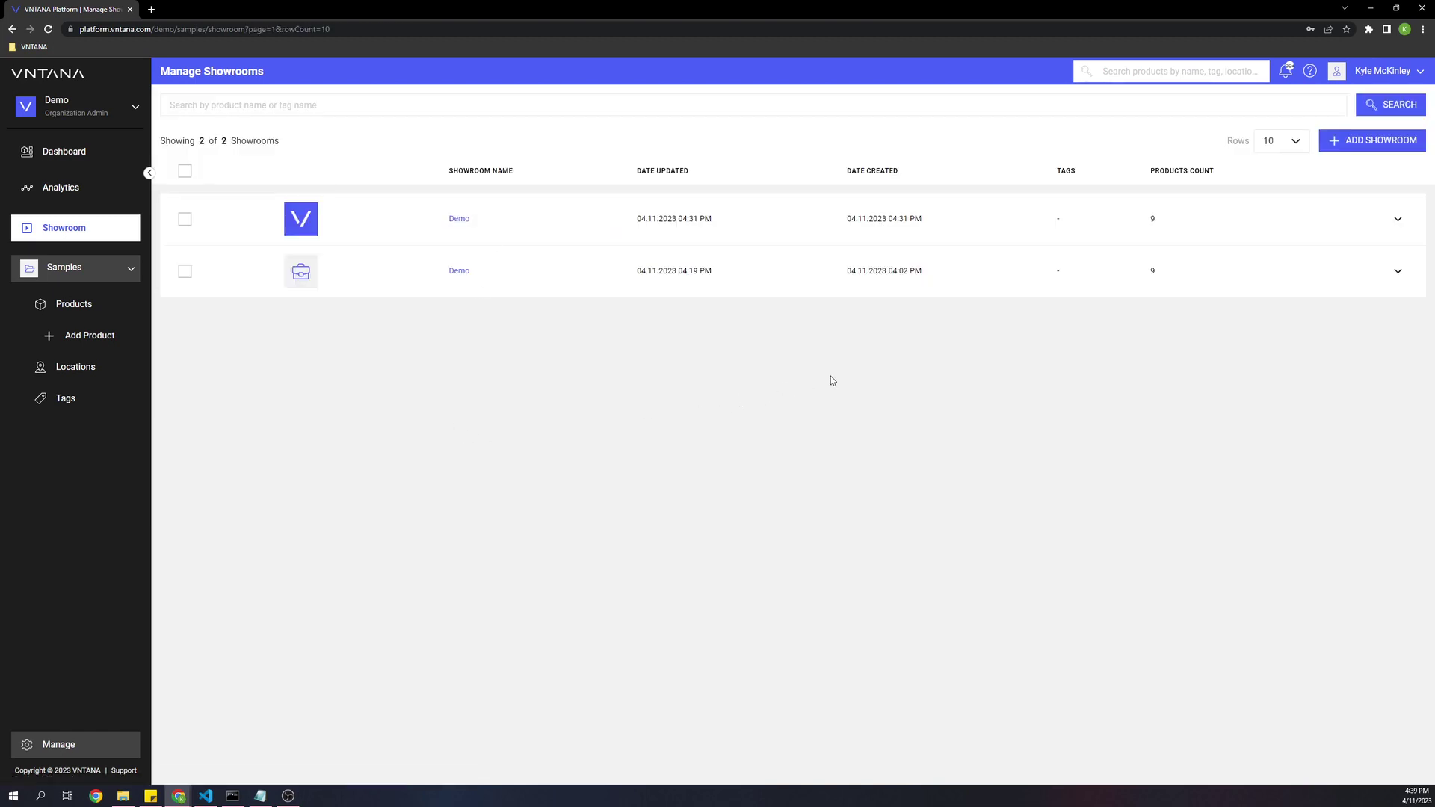